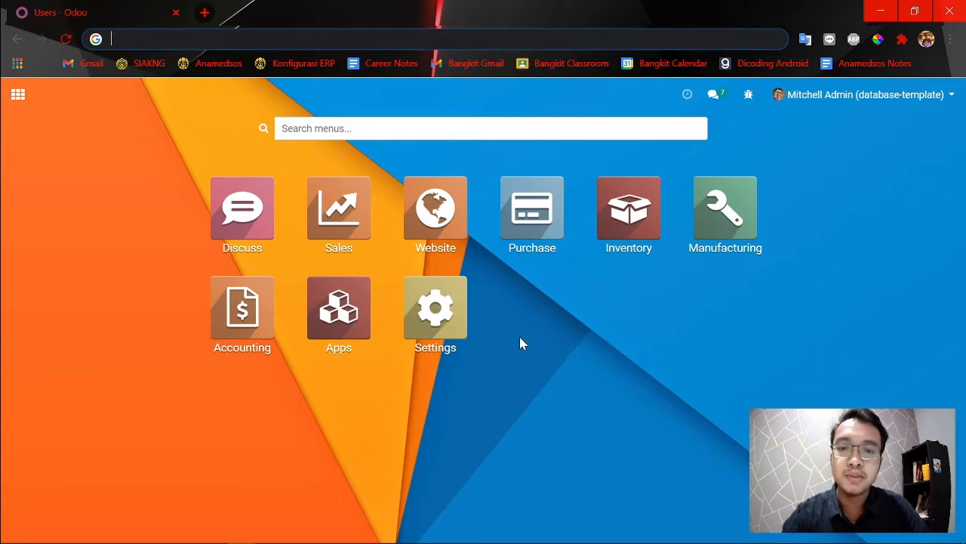
Open the user list for managing access rights, and load the local Odoo site in a new incognito window.
{"action": "left_click", "coordinate": [437, 311]}
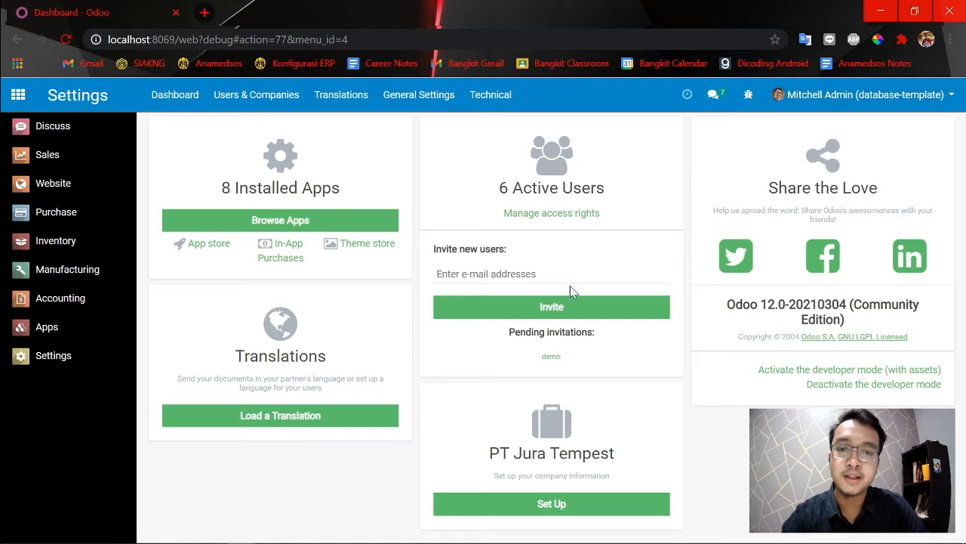
{"action": "left_click", "coordinate": [548, 216]}
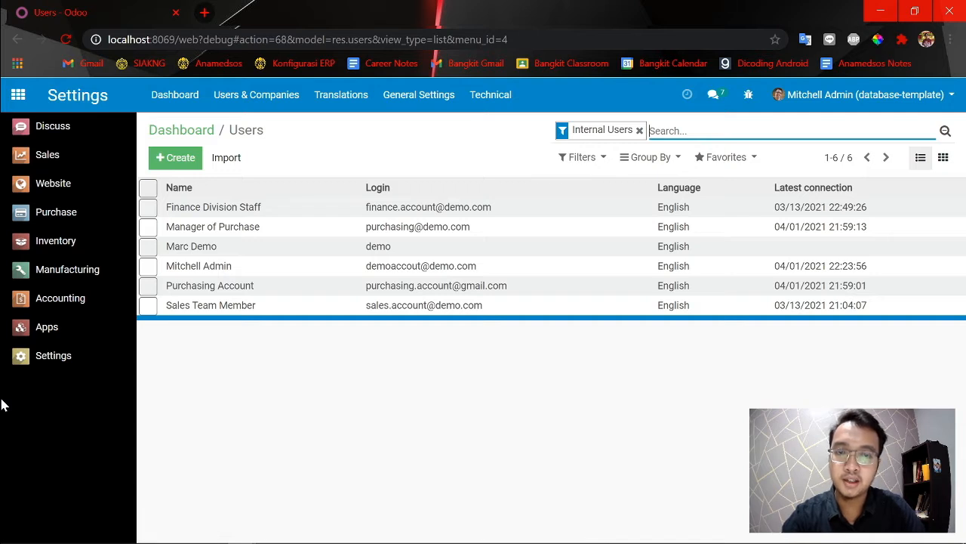
{"action": "left_click", "coordinate": [951, 39]}
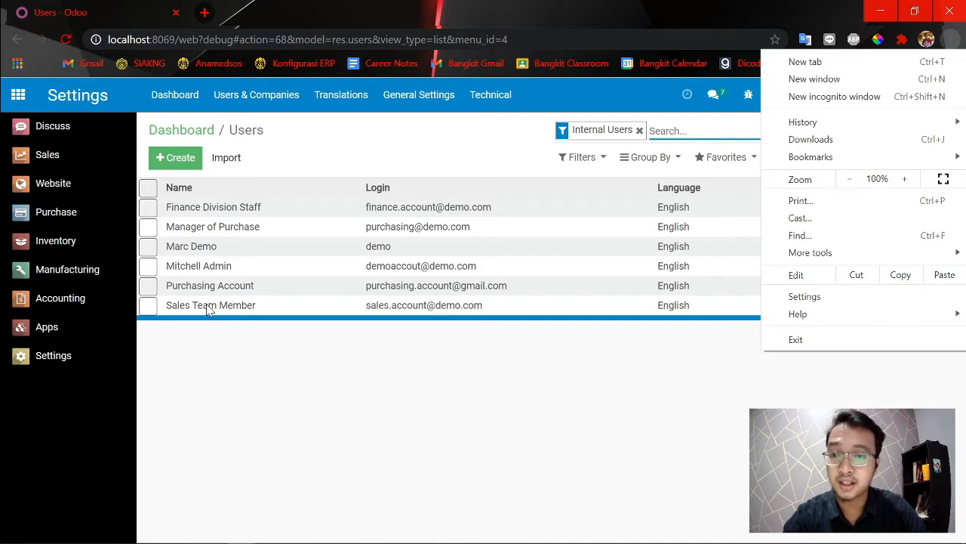
{"action": "left_click", "coordinate": [832, 103]}
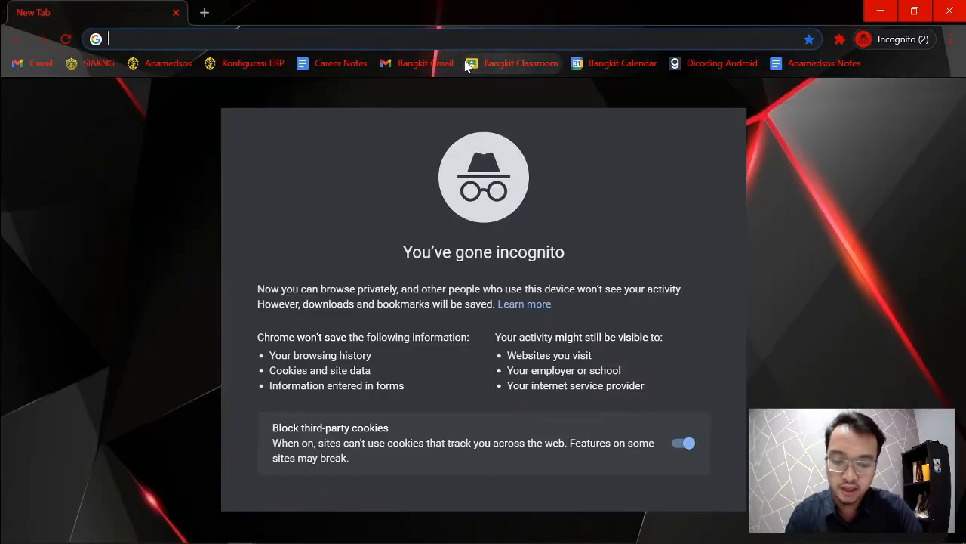
{"action": "type", "text": "local"}
{"action": "key", "text": "Return"}
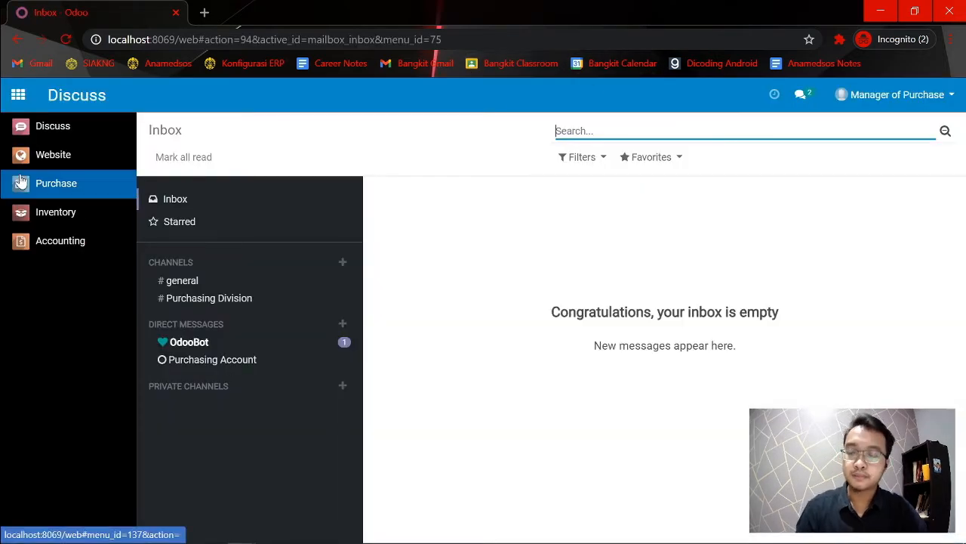
Return to the admin window and examine the Manager of Purchase user's technical settings, especially the Manage Multiple Stock Locations right.
{"action": "key", "text": "alt+Tab"}
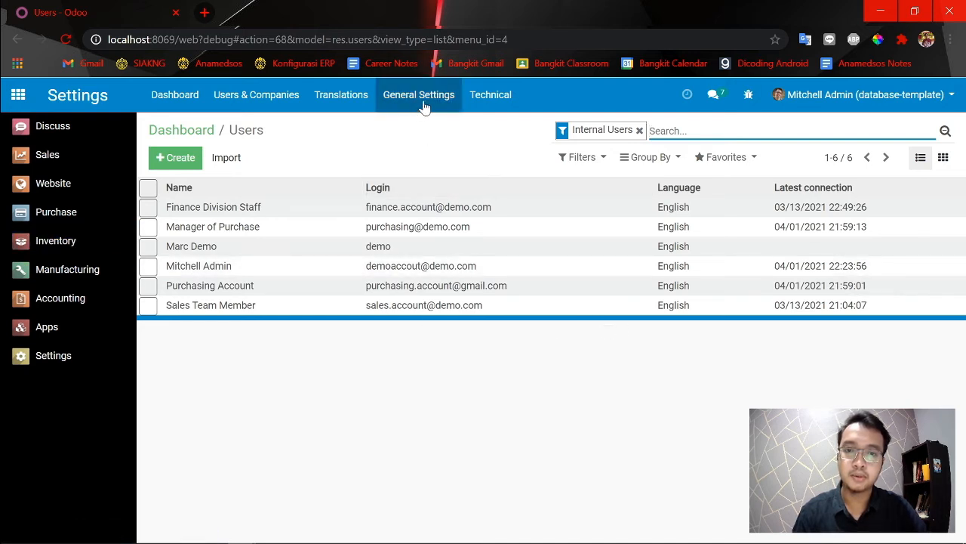
{"action": "left_click", "coordinate": [148, 226]}
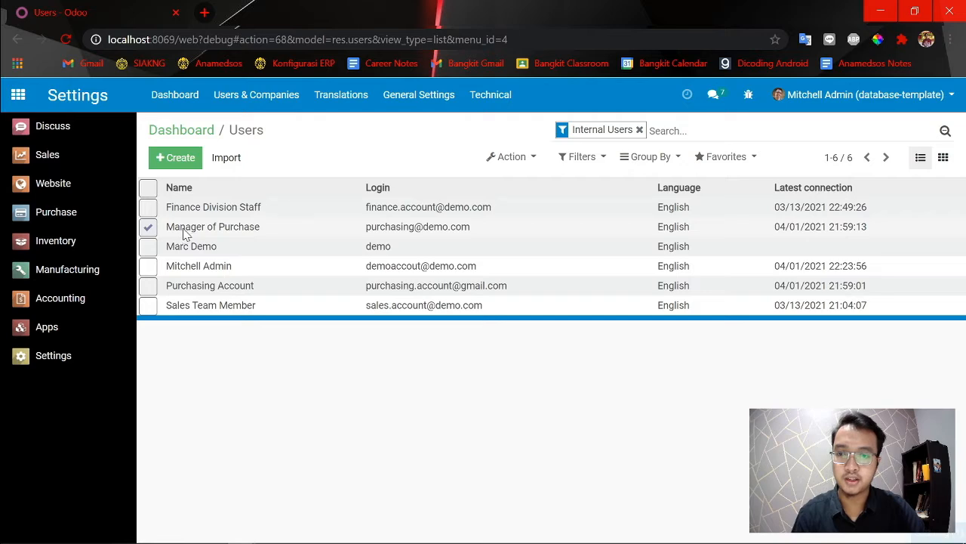
{"action": "left_click", "coordinate": [183, 232]}
{"action": "scroll", "coordinate": [423, 275], "scroll_direction": "down", "scroll_amount": 9}
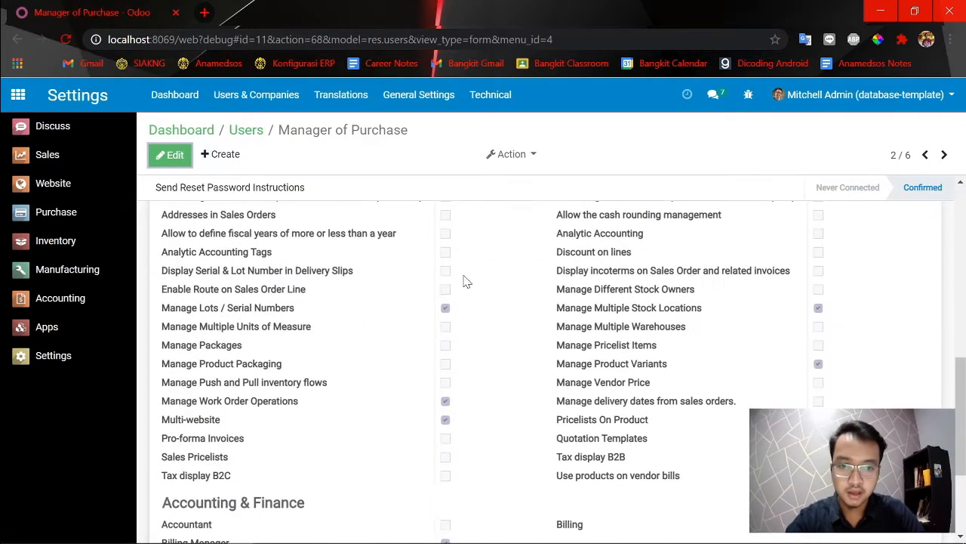
{"action": "scroll", "coordinate": [427, 280], "scroll_direction": "up", "scroll_amount": 2}
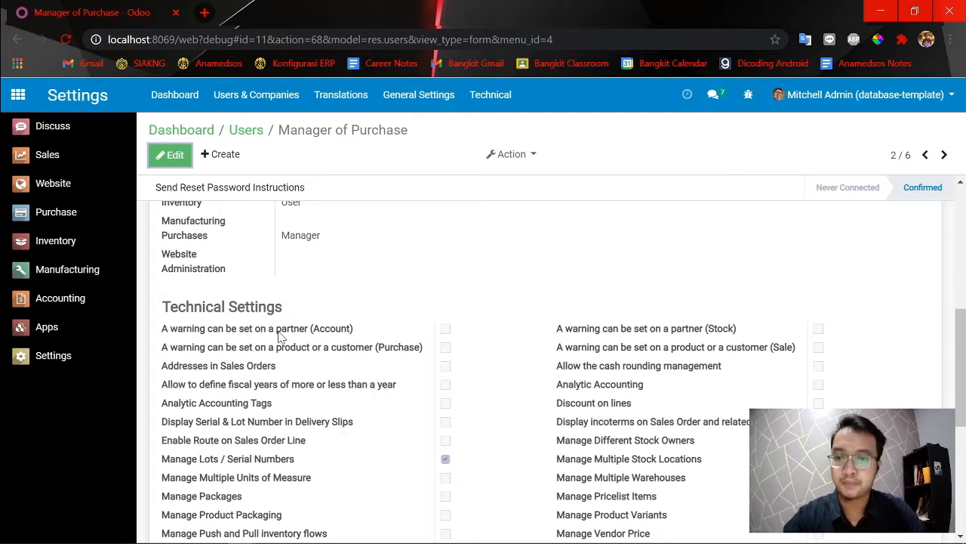
{"action": "scroll", "coordinate": [272, 449], "scroll_direction": "down", "scroll_amount": 5}
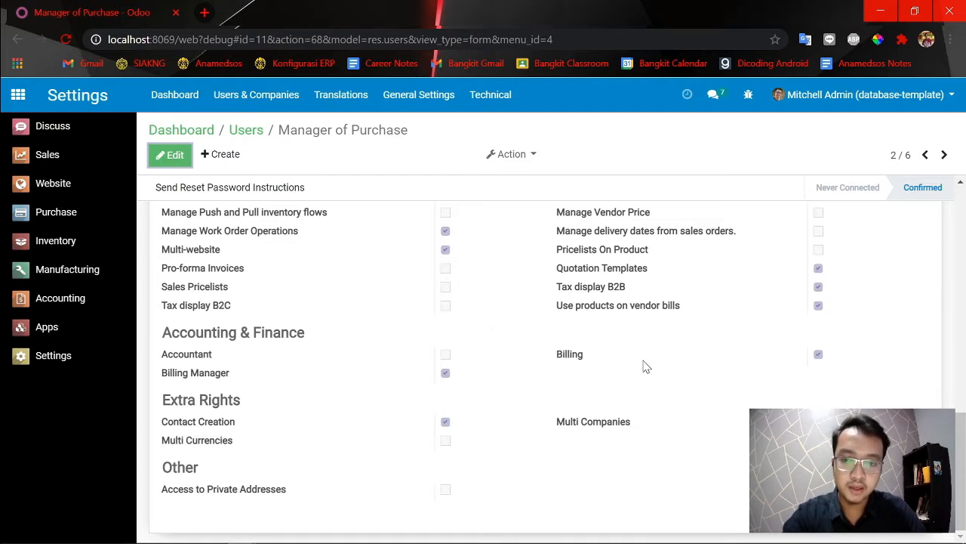
{"action": "scroll", "coordinate": [792, 347], "scroll_direction": "up", "scroll_amount": 3}
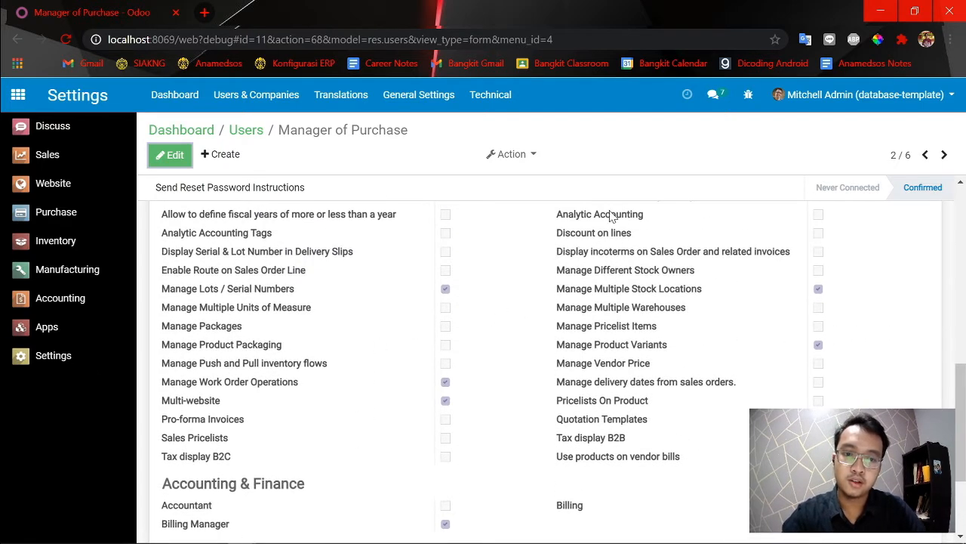
{"action": "scroll", "coordinate": [585, 345], "scroll_direction": "up", "scroll_amount": 2}
{"action": "scroll", "coordinate": [468, 362], "scroll_direction": "down", "scroll_amount": 1}
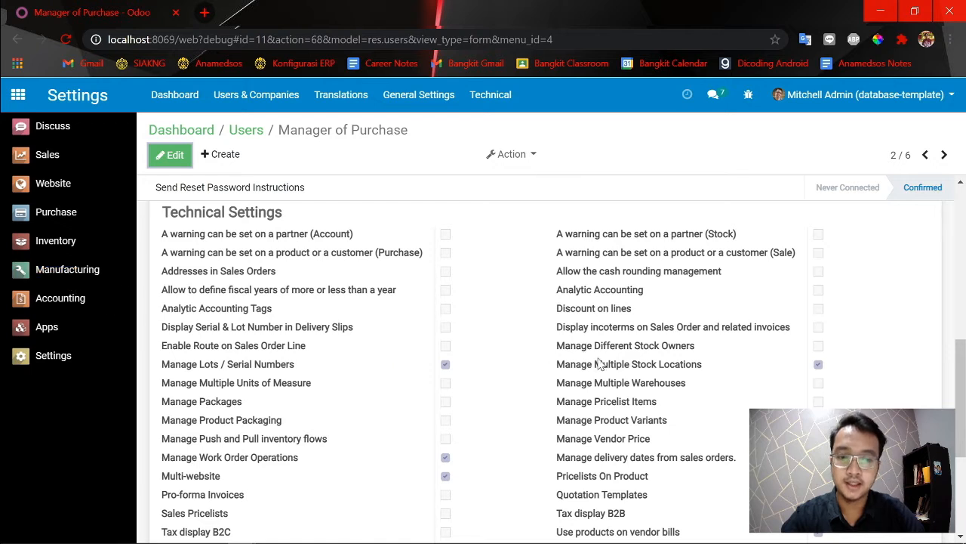
{"action": "left_click_drag", "start_coordinate": [706, 366], "coordinate": [557, 371]}
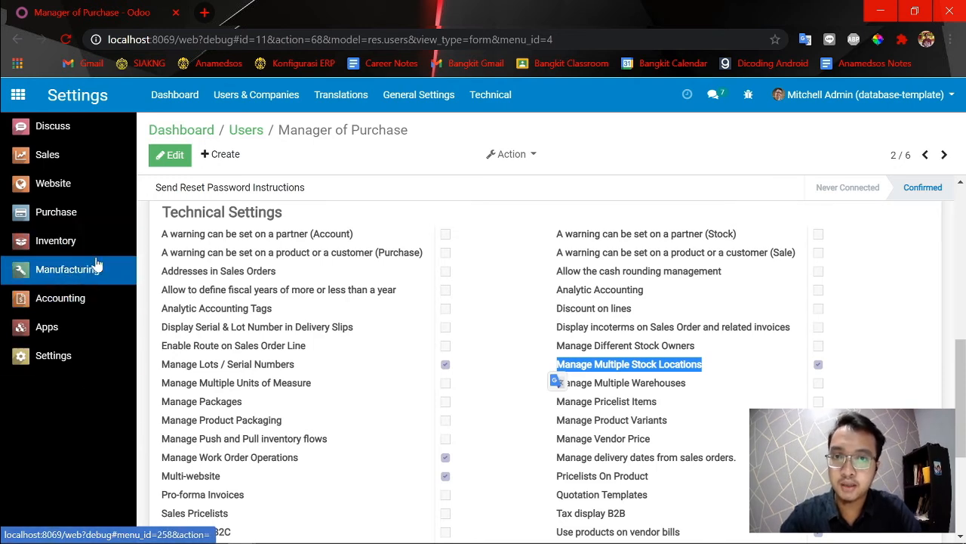
Open the warehouse Locations list in the Inventory configuration.
{"action": "left_click", "coordinate": [41, 249]}
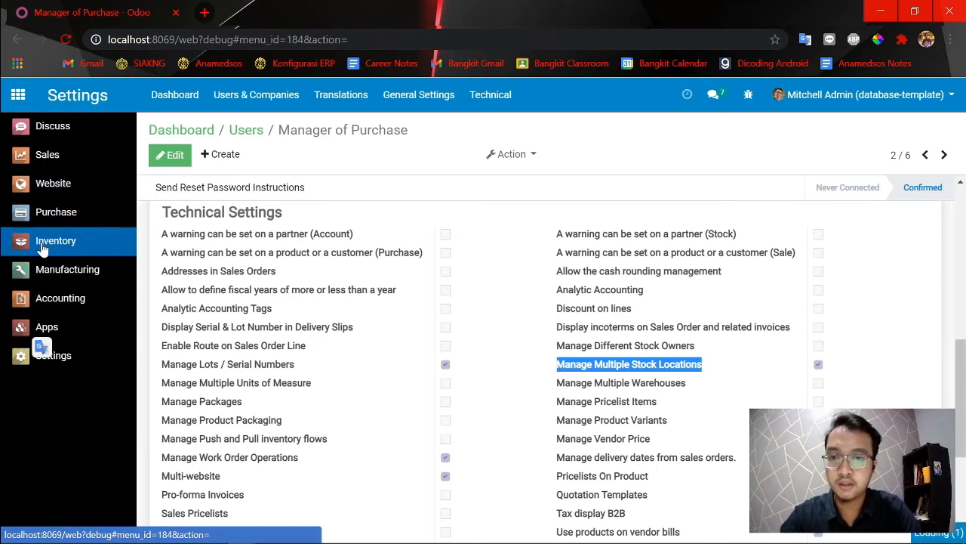
{"action": "left_click", "coordinate": [433, 96]}
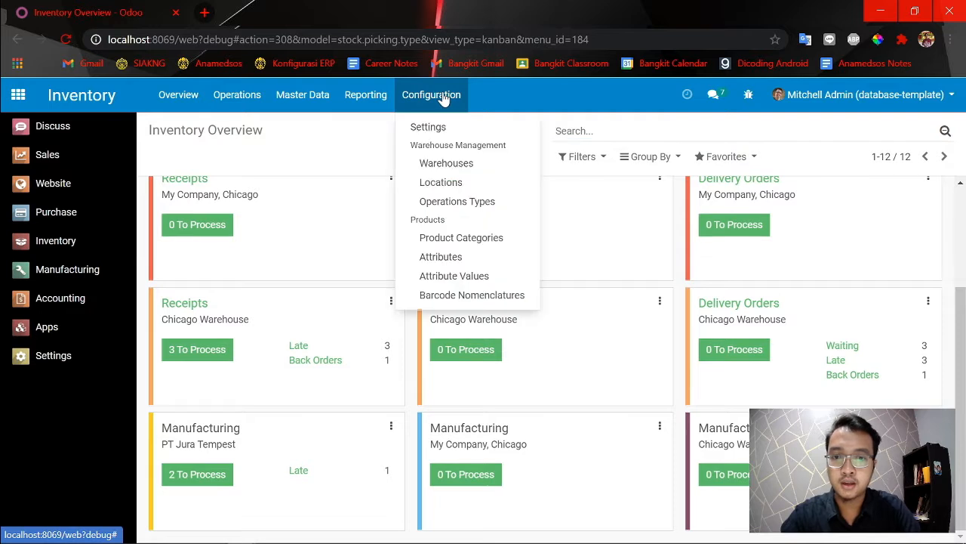
{"action": "left_click", "coordinate": [451, 187]}
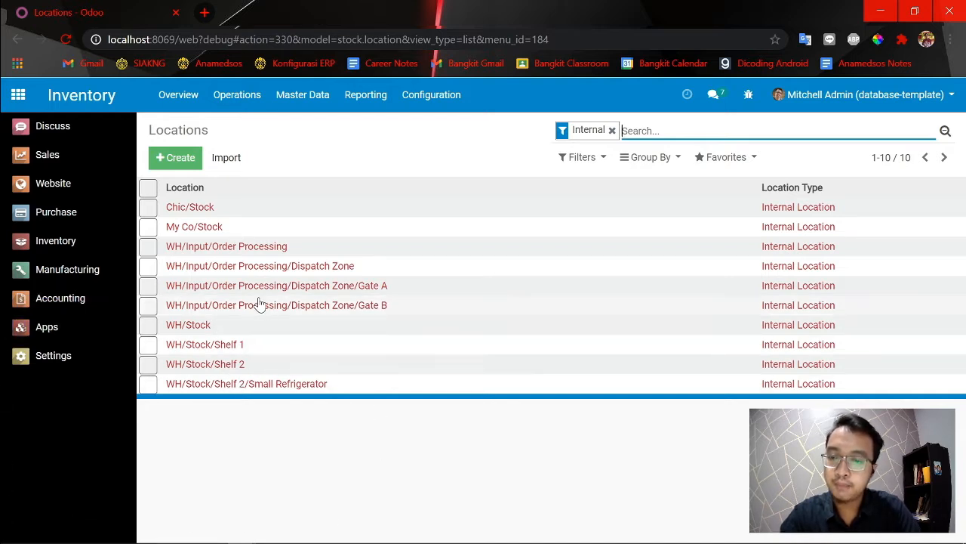
Inspect the details of the WH/Input/Order Processing and Dispatch Zone/Gate A locations, and return to the Locations list.
{"action": "left_click", "coordinate": [227, 255]}
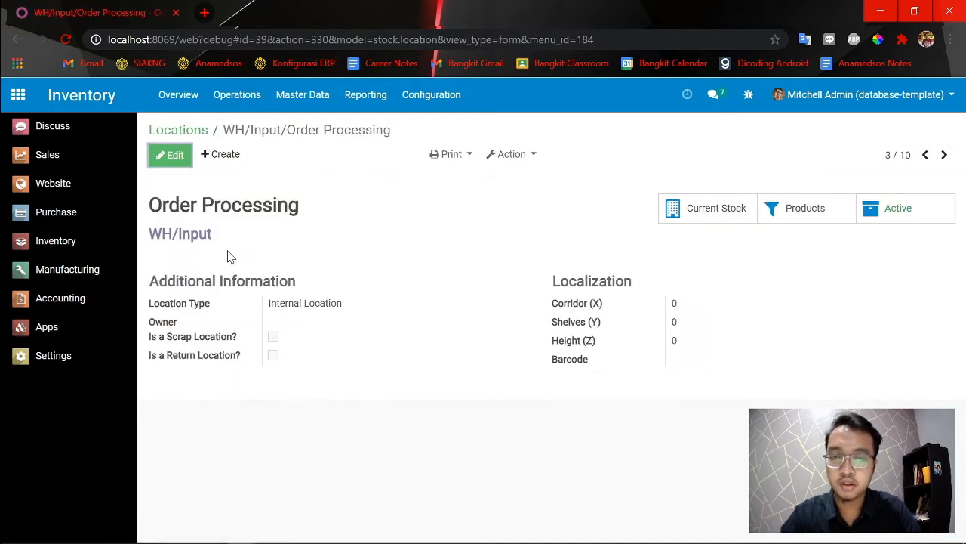
{"action": "left_click", "coordinate": [18, 39]}
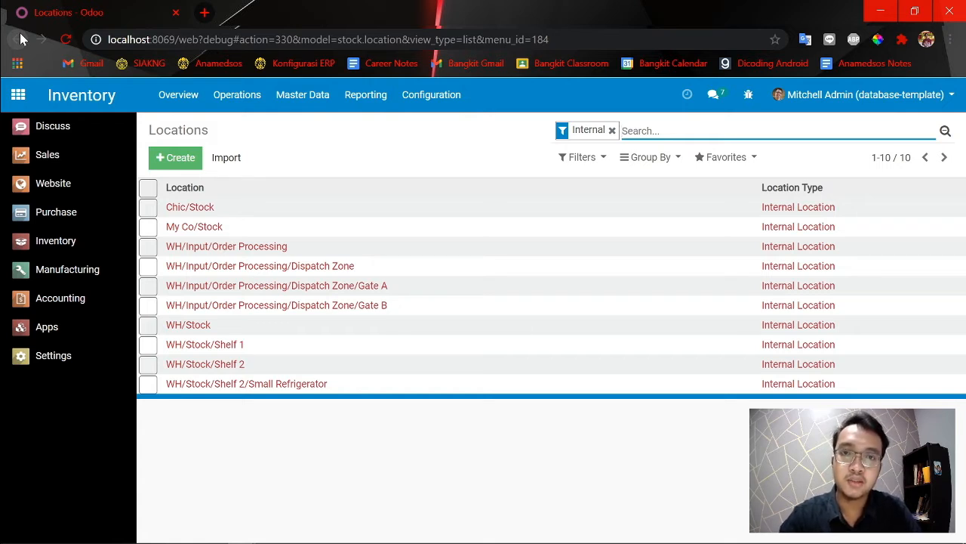
{"action": "left_click", "coordinate": [241, 291]}
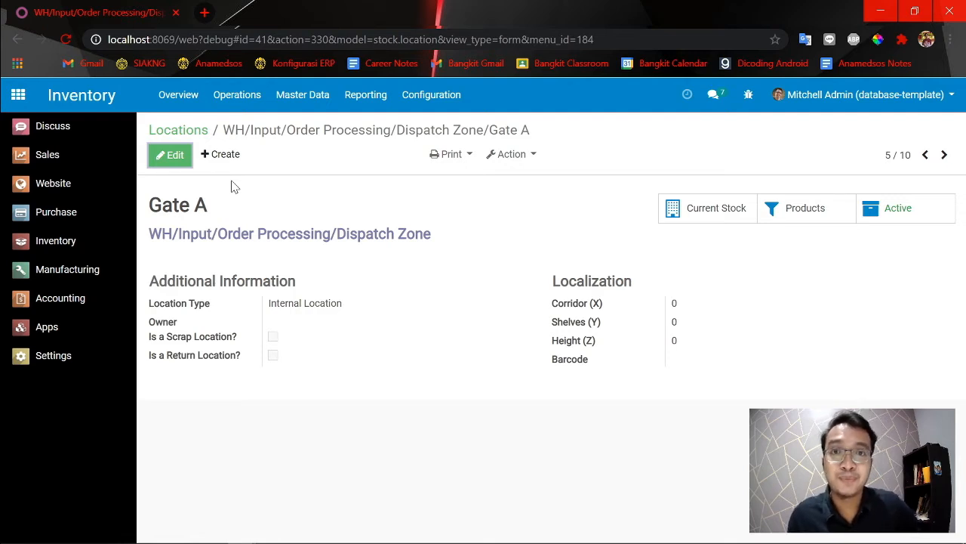
{"action": "left_click", "coordinate": [175, 130]}
{"action": "left_click", "coordinate": [430, 100]}
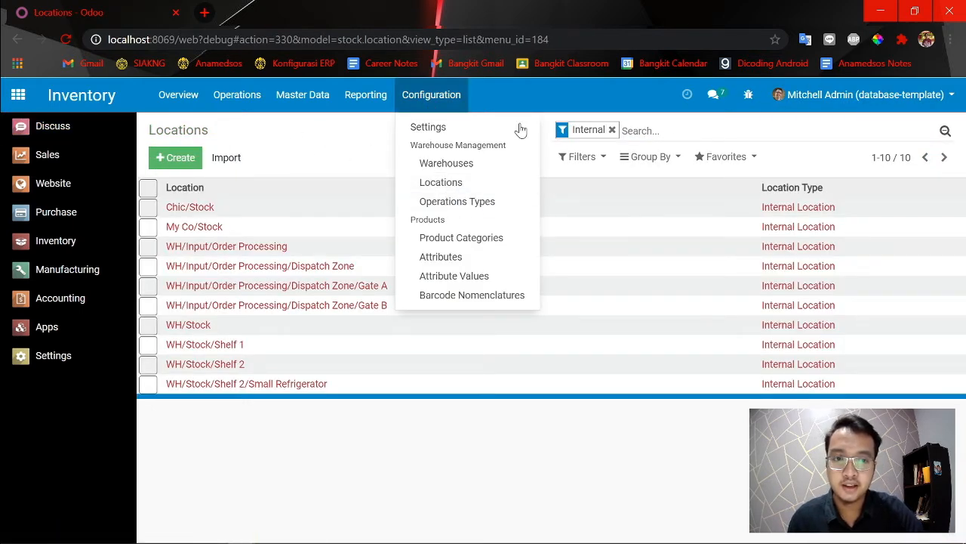
Reopen the Manager of Purchase user record from the access rights management in Settings, at its technical settings.
{"action": "left_click", "coordinate": [18, 95]}
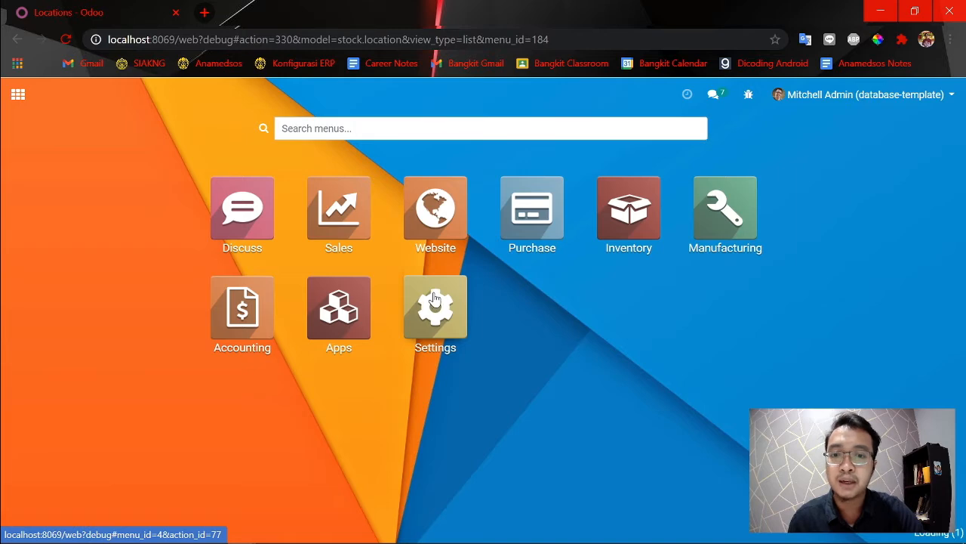
{"action": "left_click", "coordinate": [435, 302]}
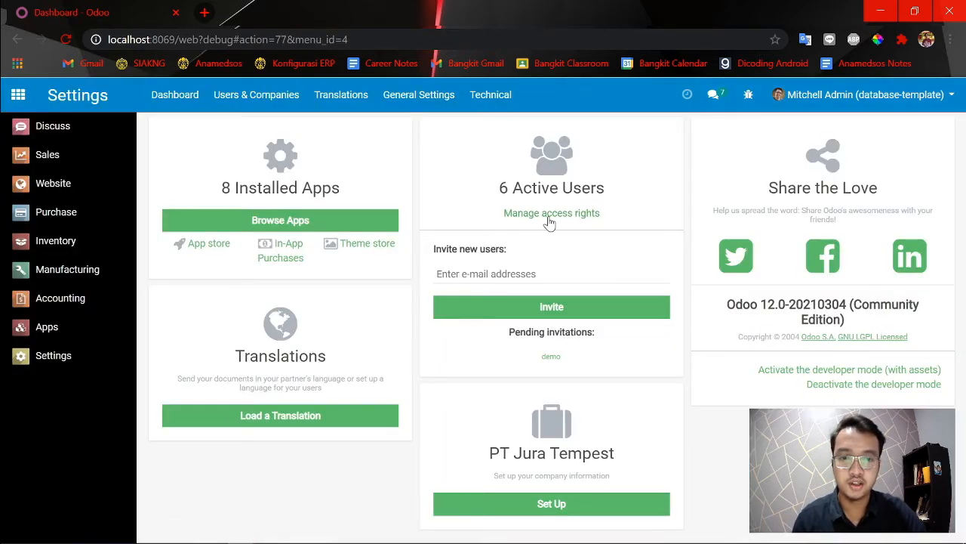
{"action": "left_click", "coordinate": [549, 221]}
{"action": "left_click", "coordinate": [148, 227]}
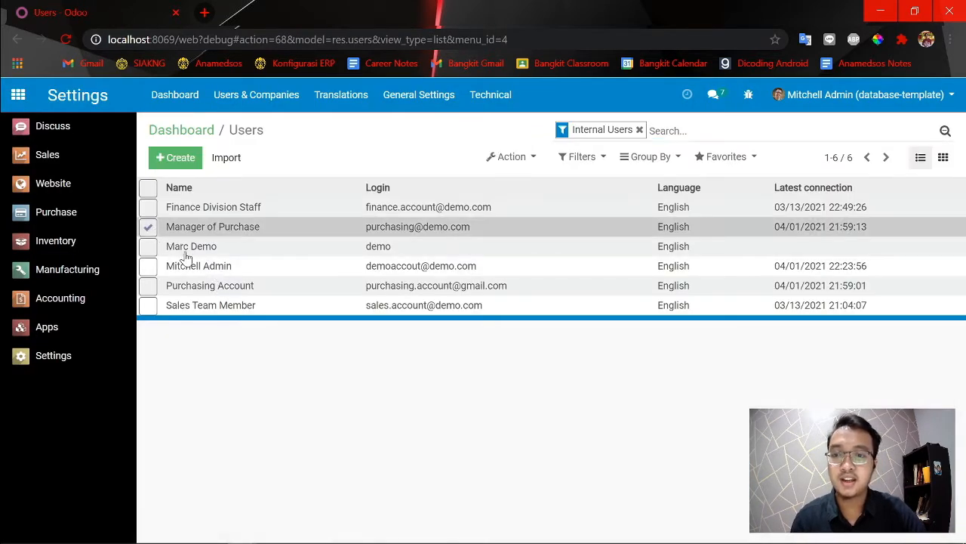
{"action": "left_click", "coordinate": [413, 227]}
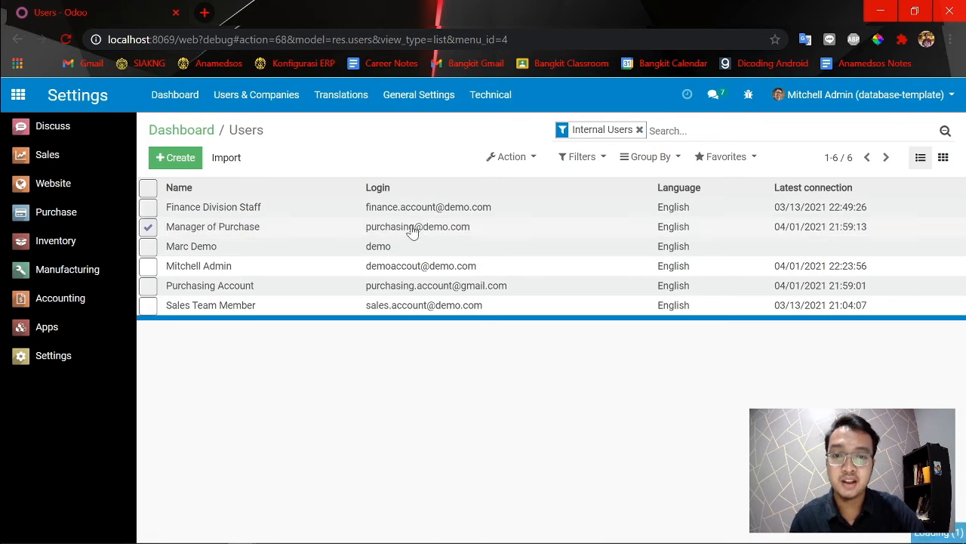
{"action": "scroll", "coordinate": [640, 346], "scroll_direction": "down", "scroll_amount": 8}
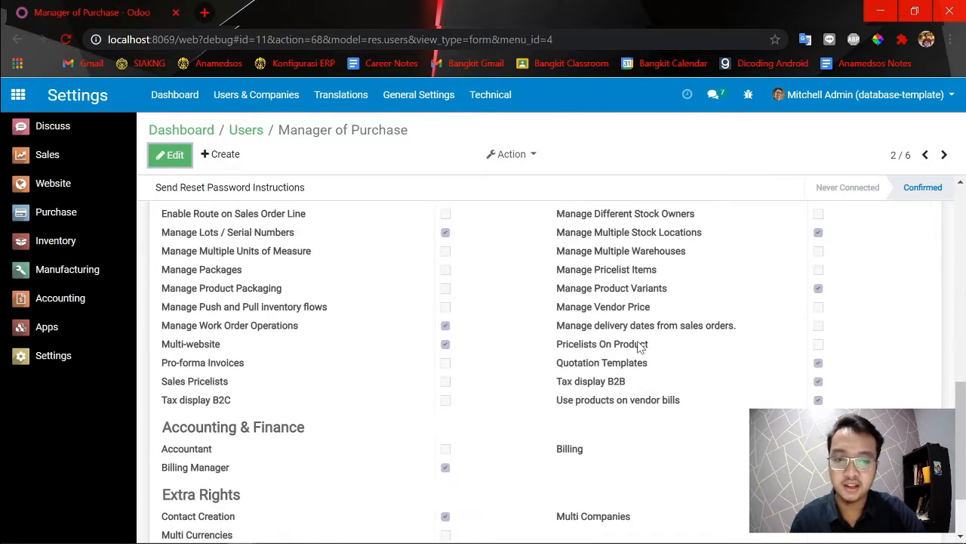
Put the Manager of Purchase user record into edit mode, check its Manage Multiple Stock Locations right, and save the record.
{"action": "left_click", "coordinate": [172, 155]}
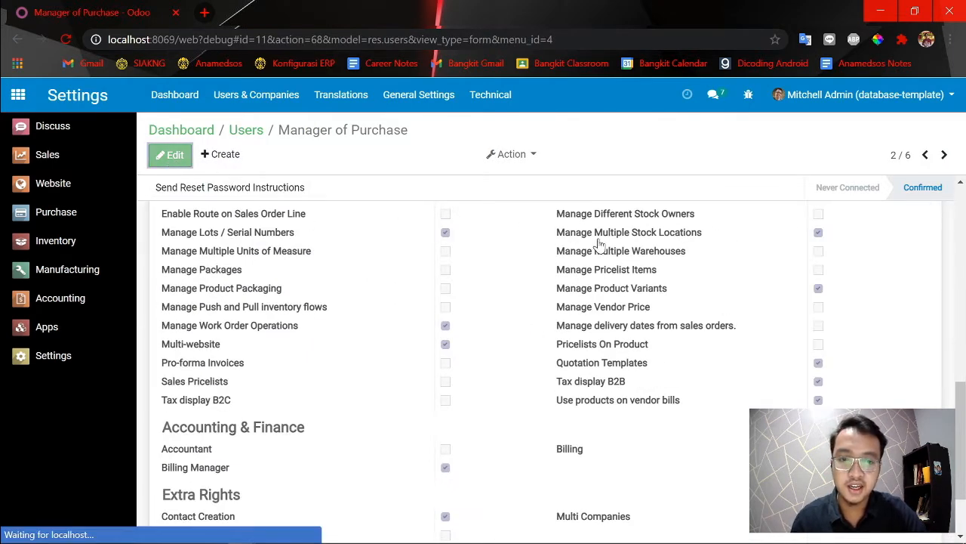
{"action": "scroll", "coordinate": [657, 320], "scroll_direction": "down", "scroll_amount": 10}
{"action": "scroll", "coordinate": [680, 332], "scroll_direction": "down", "scroll_amount": 2}
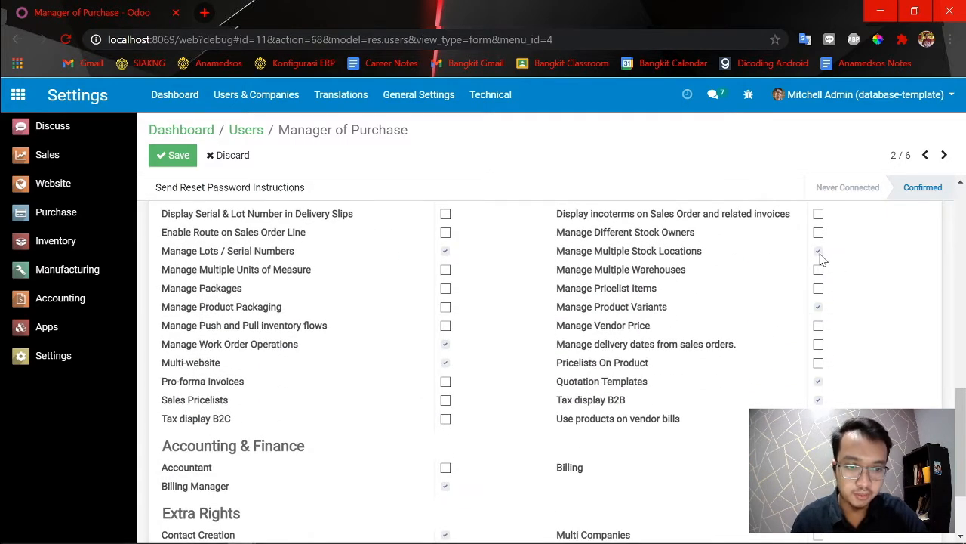
{"action": "left_click", "coordinate": [175, 162]}
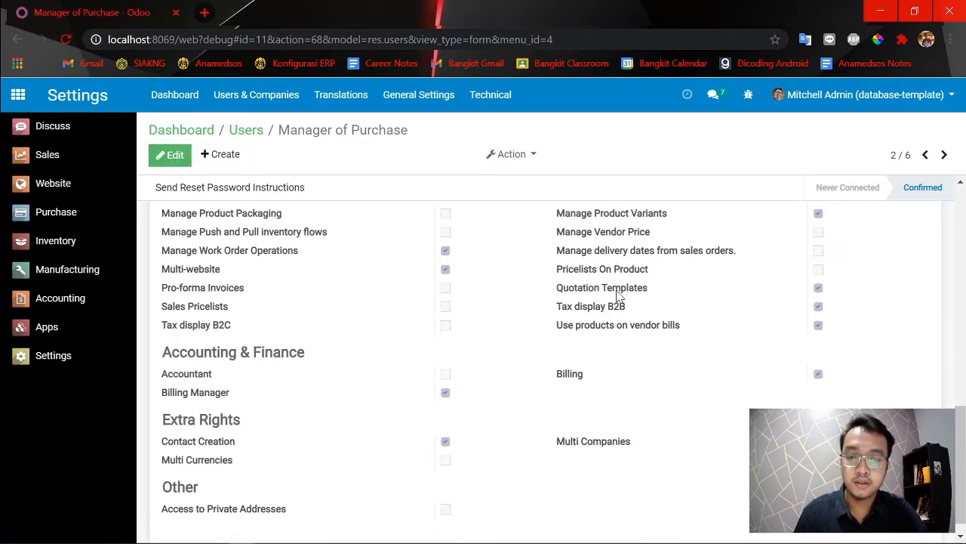
Open Inventory in the incognito session as the Manager of Purchase and compare the available menus with the admin window.
{"action": "key", "text": "alt+Tab"}
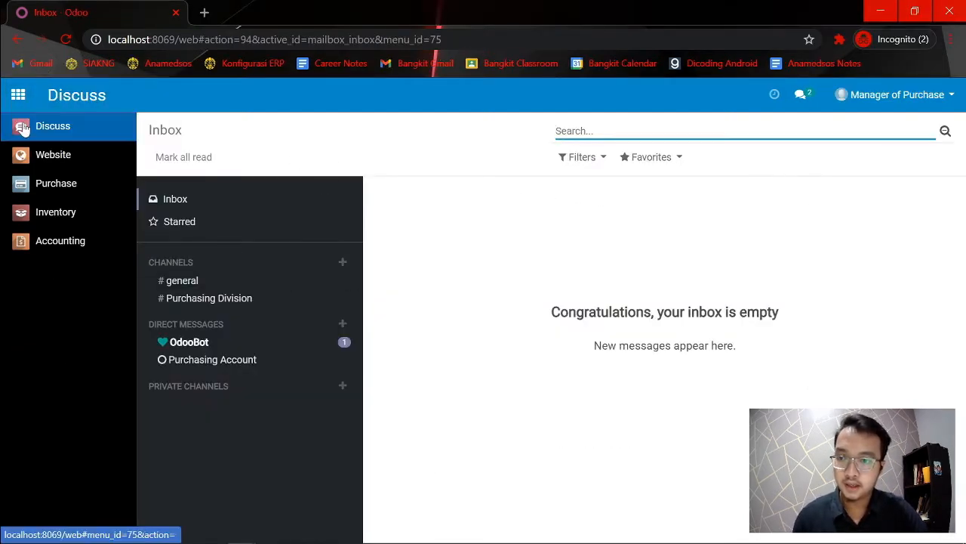
{"action": "left_click", "coordinate": [70, 217]}
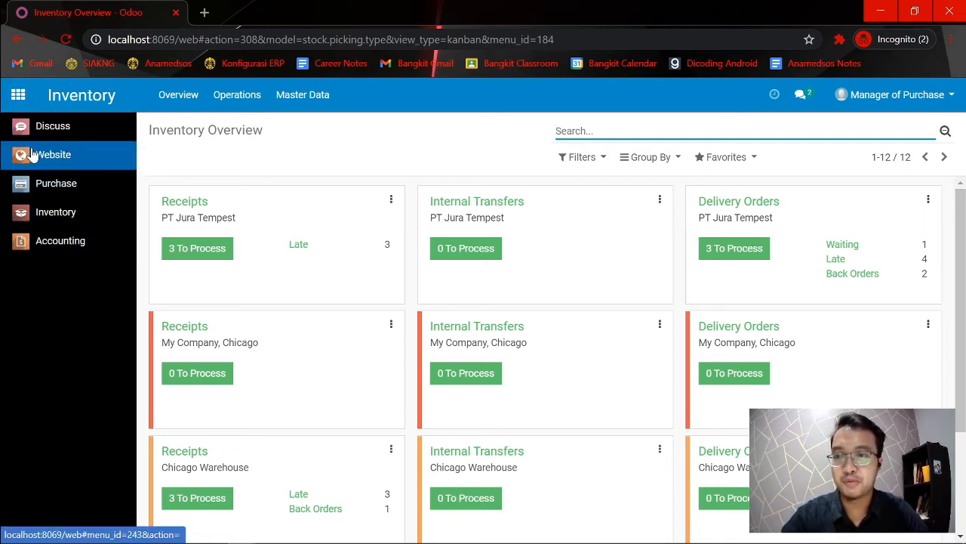
{"action": "key", "text": "alt+Tab"}
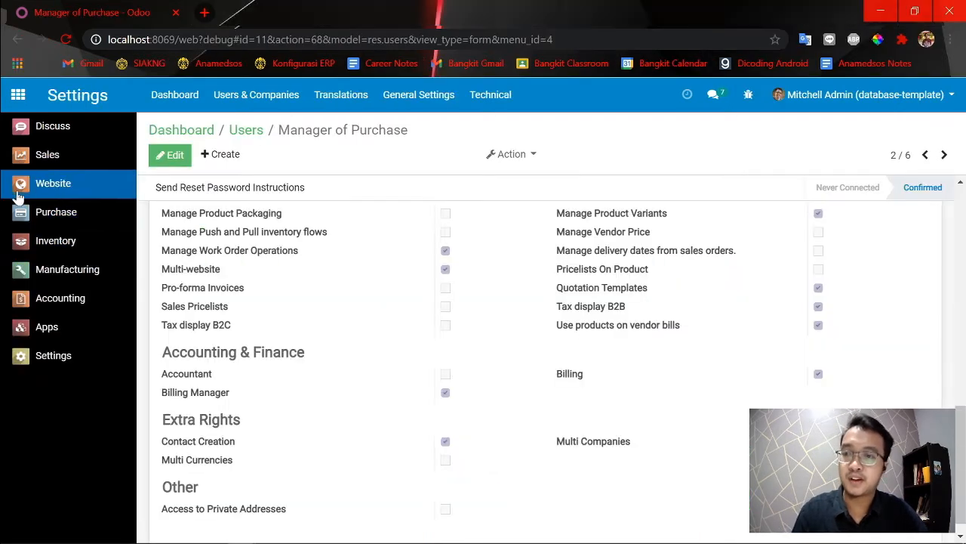
{"action": "key", "text": "alt+Tab"}
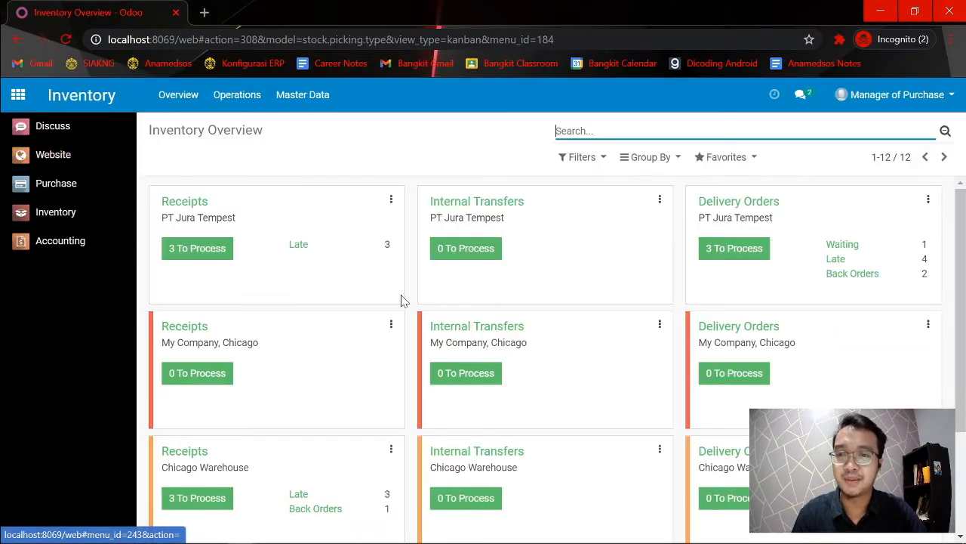
{"action": "mouse_move", "coordinate": [181, 521]}
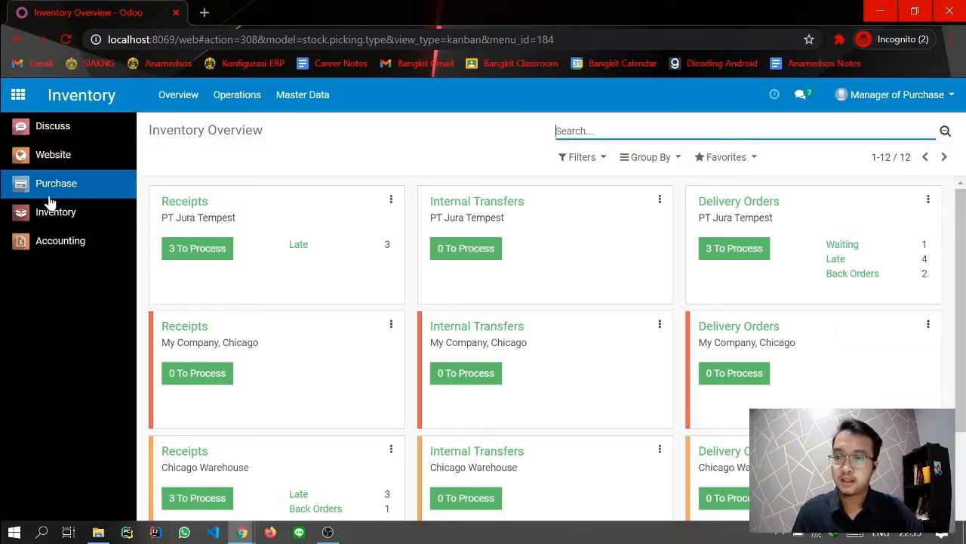
{"action": "left_click", "coordinate": [77, 229]}
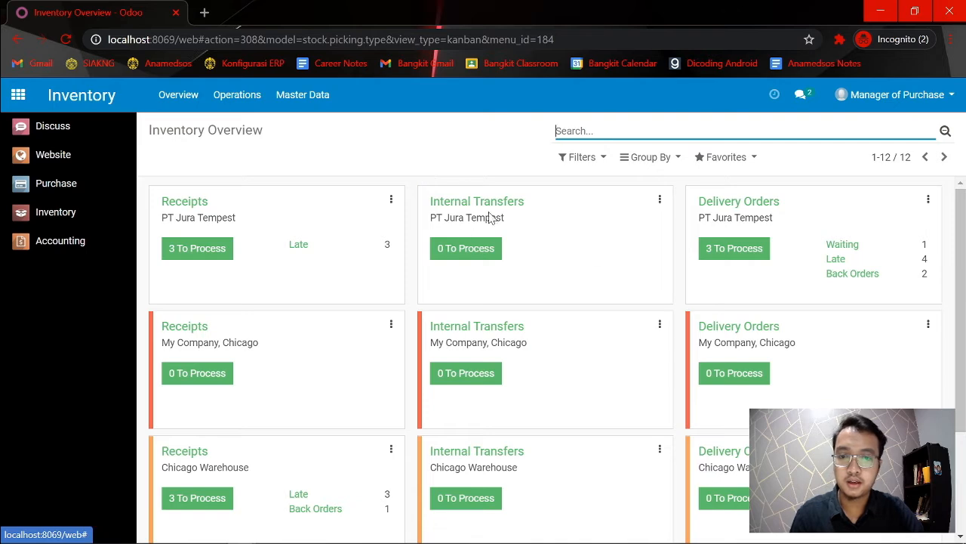
{"action": "scroll", "coordinate": [596, 216], "scroll_direction": "down", "scroll_amount": 3}
{"action": "scroll", "coordinate": [846, 241], "scroll_direction": "up", "scroll_amount": 3}
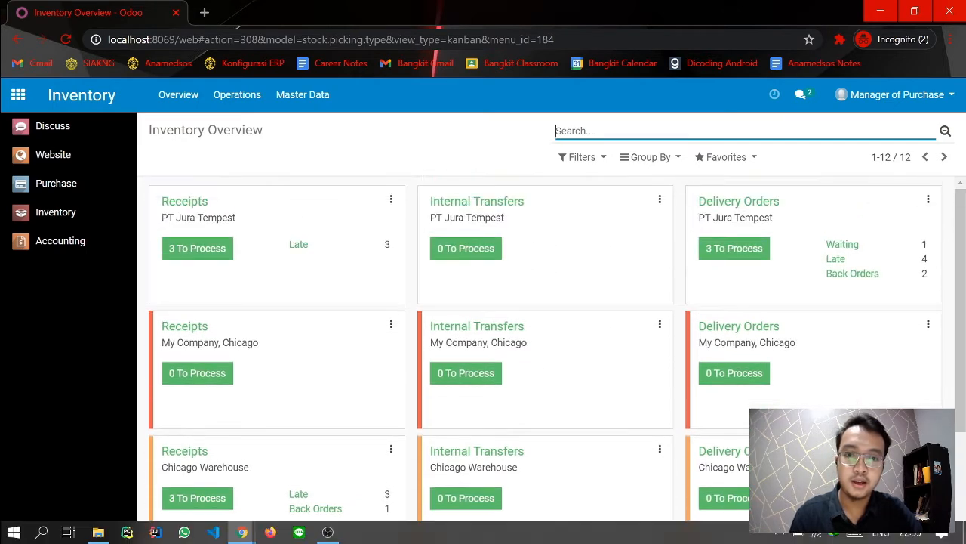
Compare the Configuration menu of Inventory in the admin window with the menus available to Manager of Purchase in the incognito session.
{"action": "key", "text": "alt+Tab"}
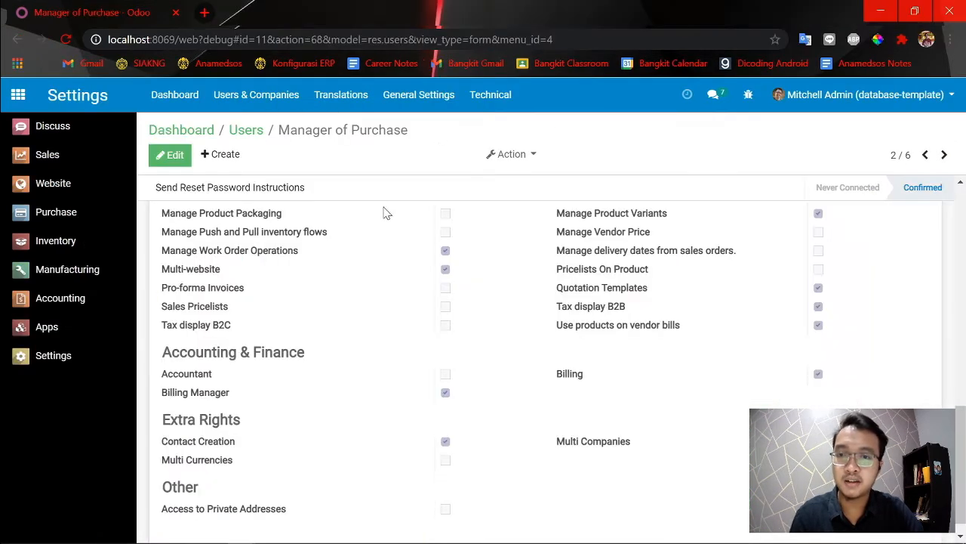
{"action": "left_click", "coordinate": [75, 243]}
{"action": "left_click", "coordinate": [432, 94]}
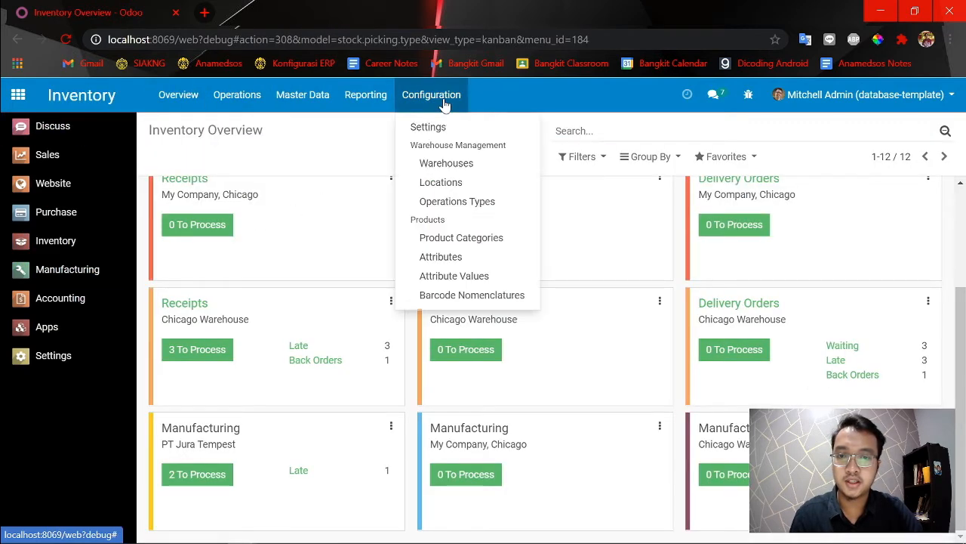
{"action": "key", "text": "alt+Tab"}
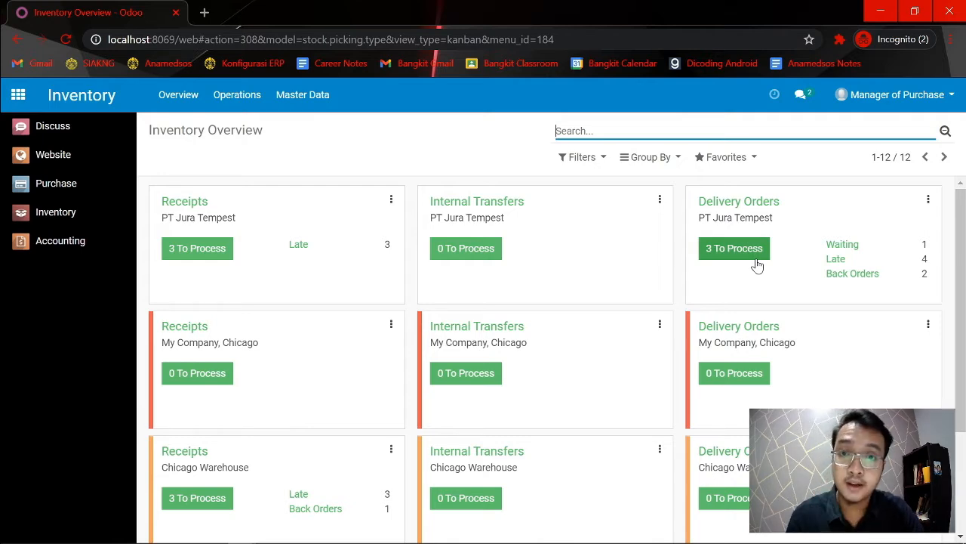
{"action": "key", "text": "alt+Tab"}
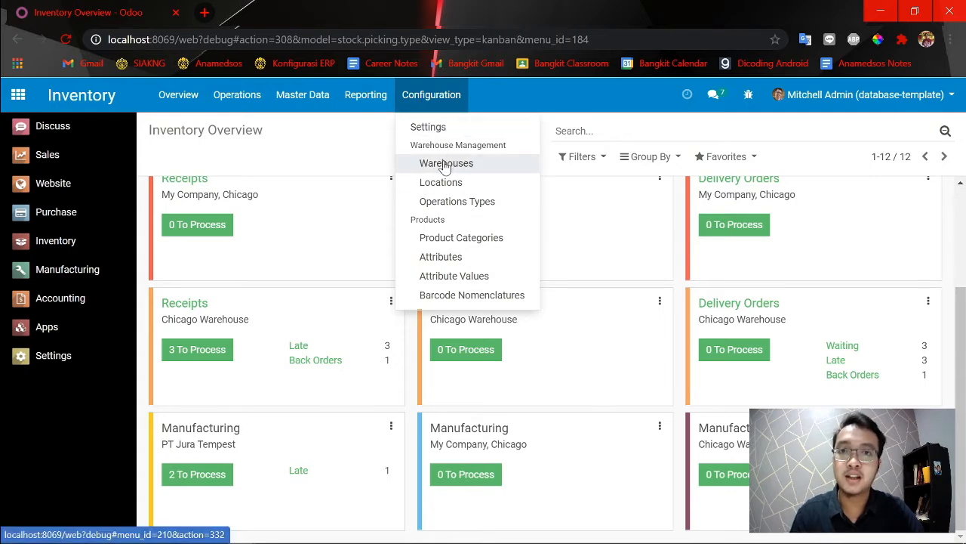
{"action": "key", "text": "alt+Tab"}
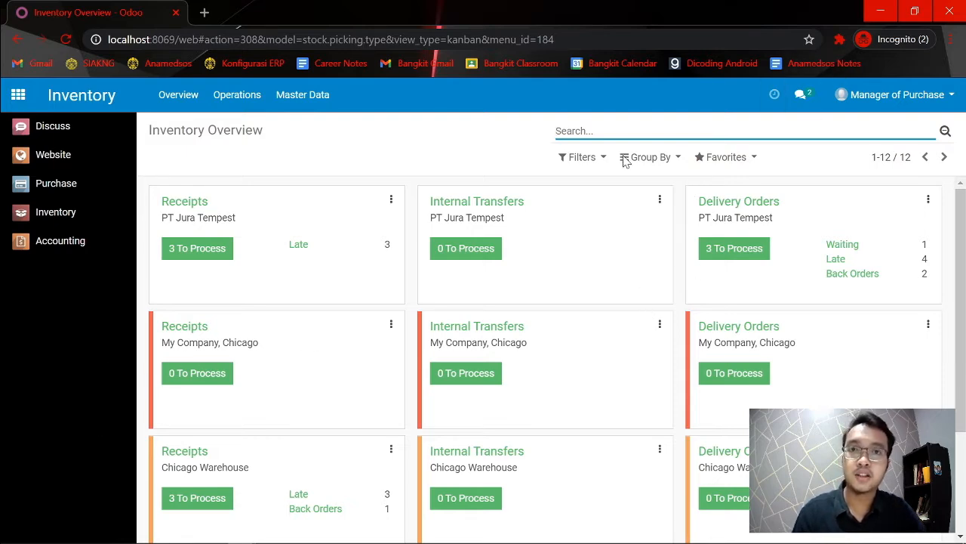
{"action": "key", "text": "alt+Tab"}
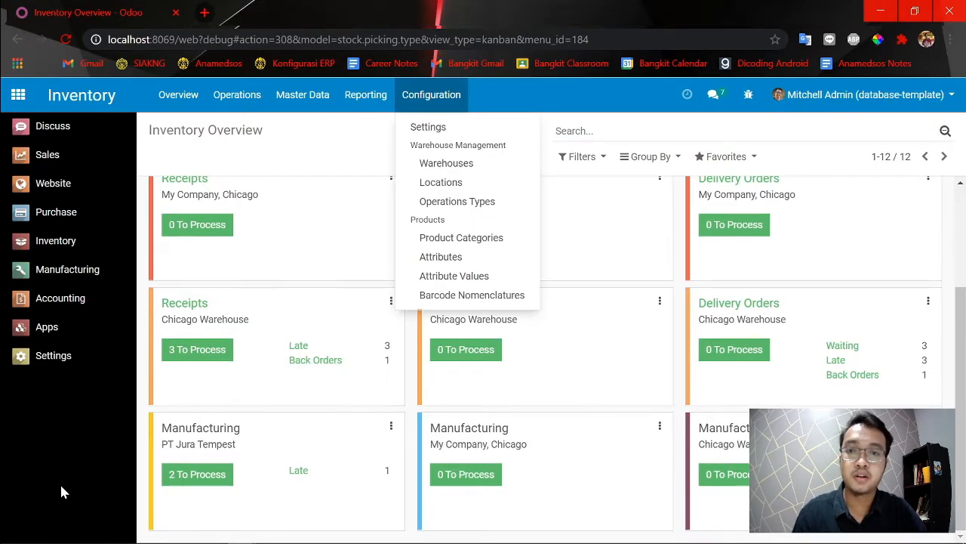
Reopen the Manager of Purchase user record from the access rights management in Settings and put it into edit mode.
{"action": "left_click", "coordinate": [73, 356]}
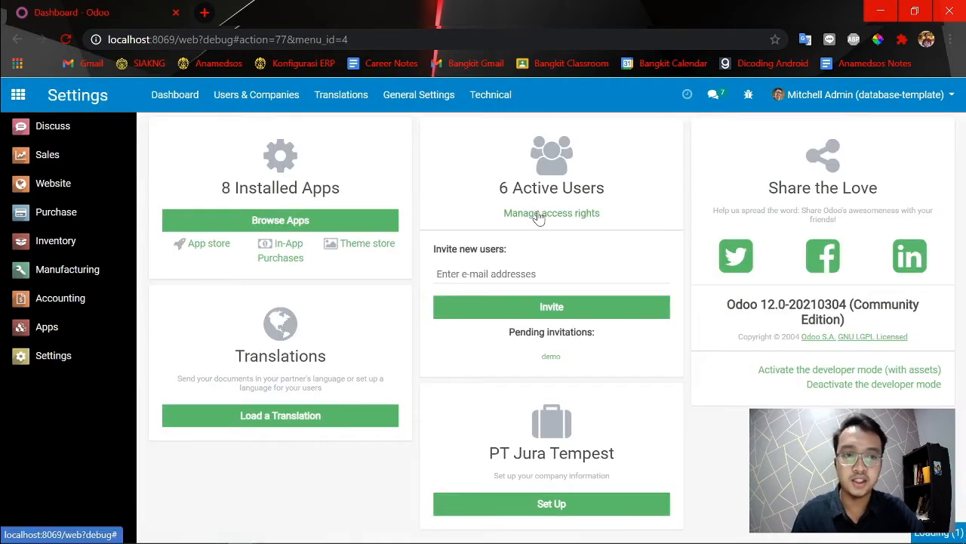
{"action": "left_click", "coordinate": [538, 214]}
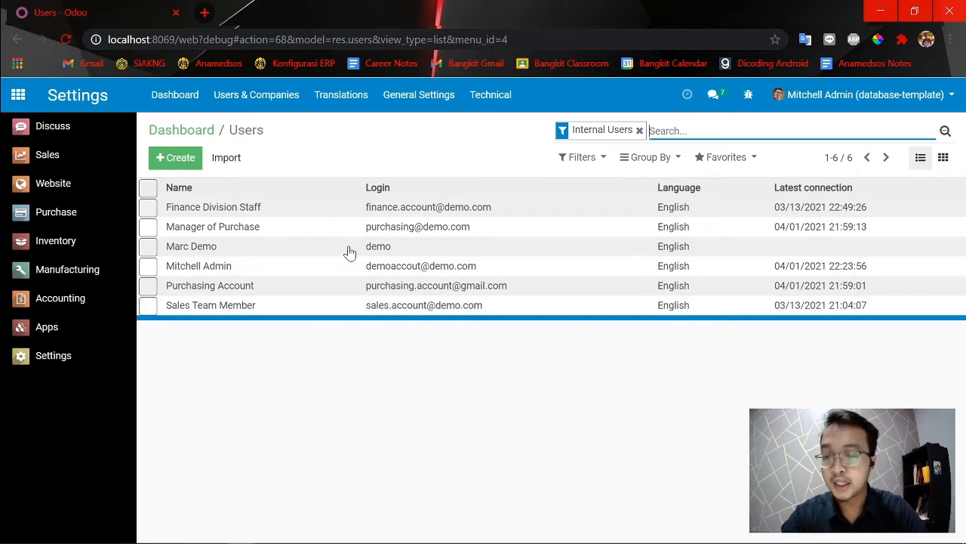
{"action": "left_click", "coordinate": [148, 226]}
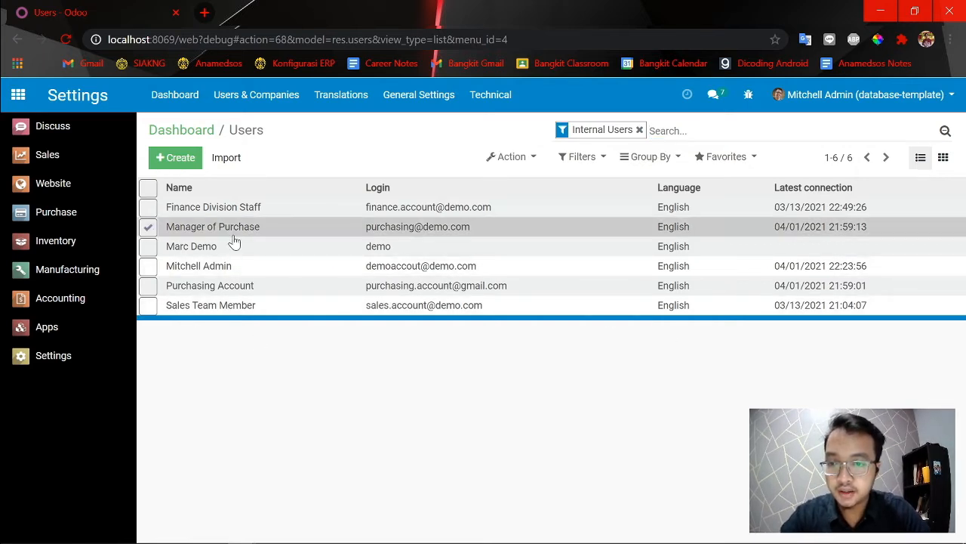
{"action": "left_click", "coordinate": [235, 236]}
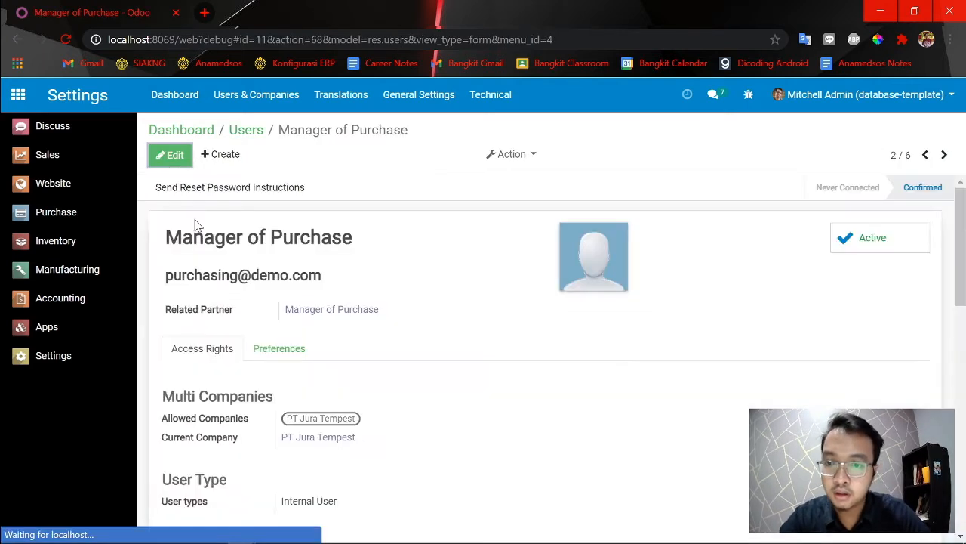
{"action": "left_click", "coordinate": [174, 160]}
{"action": "scroll", "coordinate": [397, 298], "scroll_direction": "down", "scroll_amount": 5}
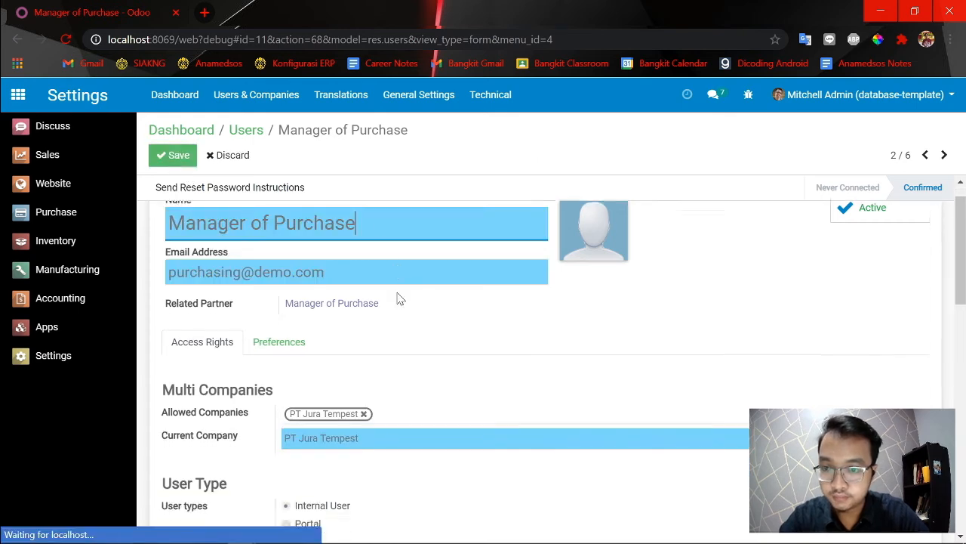
Check the Inventory access level choices and the Manage Multiple Stock Locations right of Manager of Purchase, and save the record.
{"action": "left_click", "coordinate": [316, 283]}
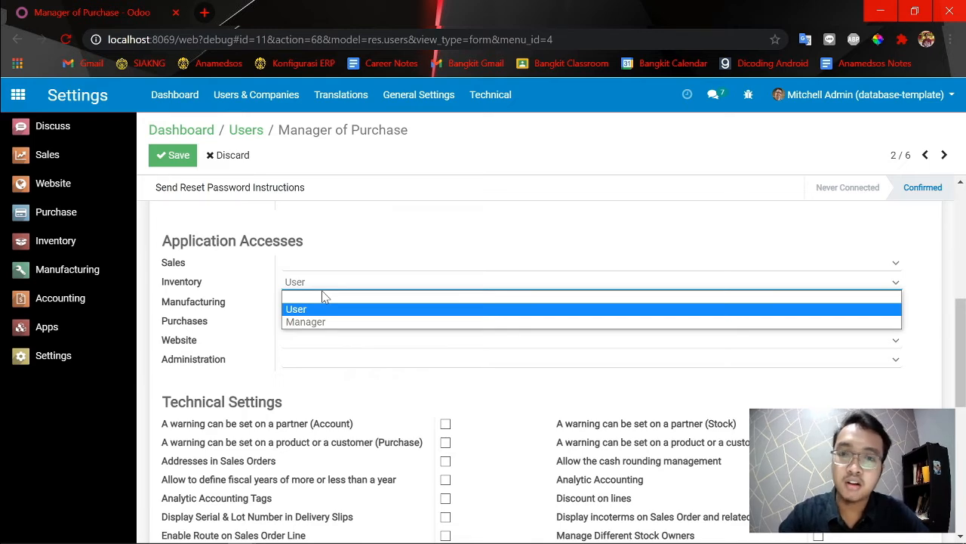
{"action": "left_click", "coordinate": [334, 408]}
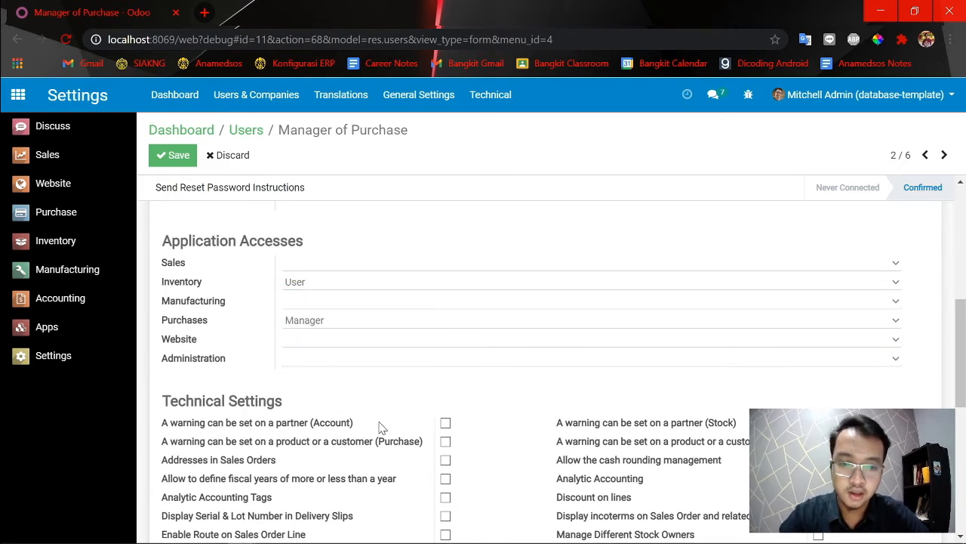
{"action": "scroll", "coordinate": [382, 428], "scroll_direction": "down", "scroll_amount": 2}
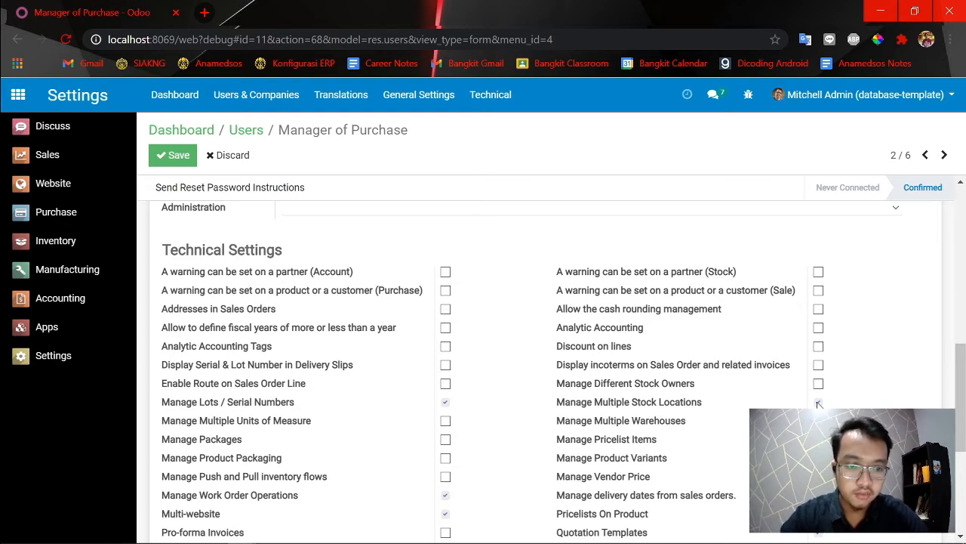
{"action": "left_click", "coordinate": [177, 158]}
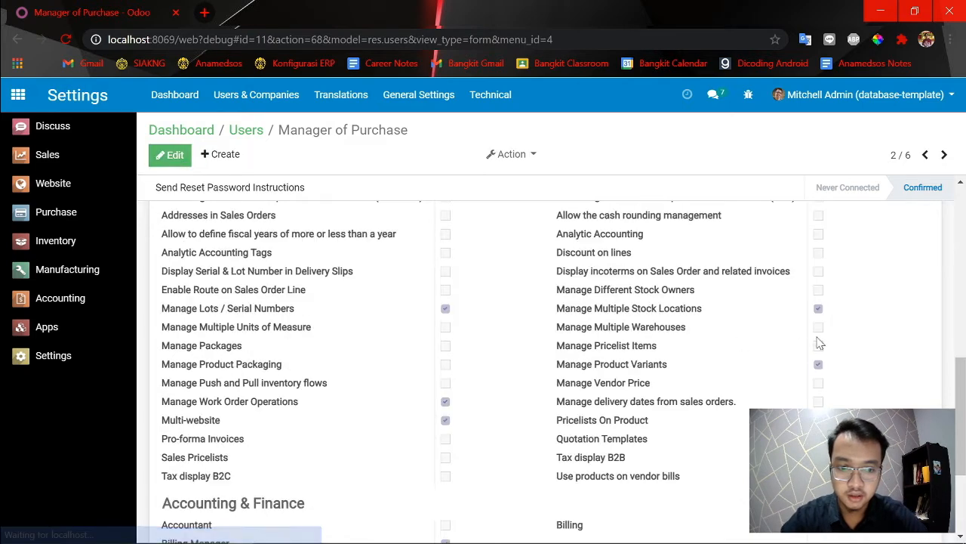
{"action": "scroll", "coordinate": [842, 344], "scroll_direction": "up", "scroll_amount": 10}
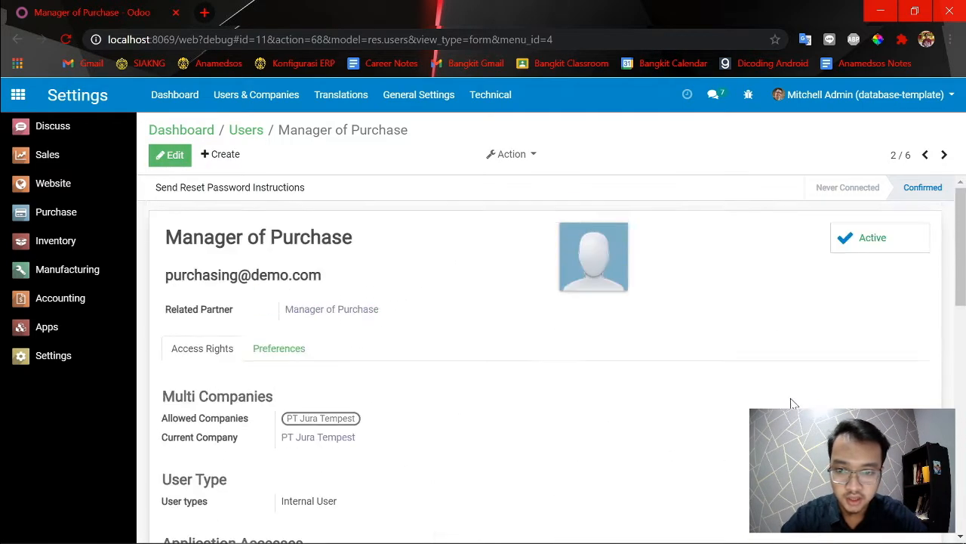
{"action": "scroll", "coordinate": [649, 377], "scroll_direction": "down", "scroll_amount": 10}
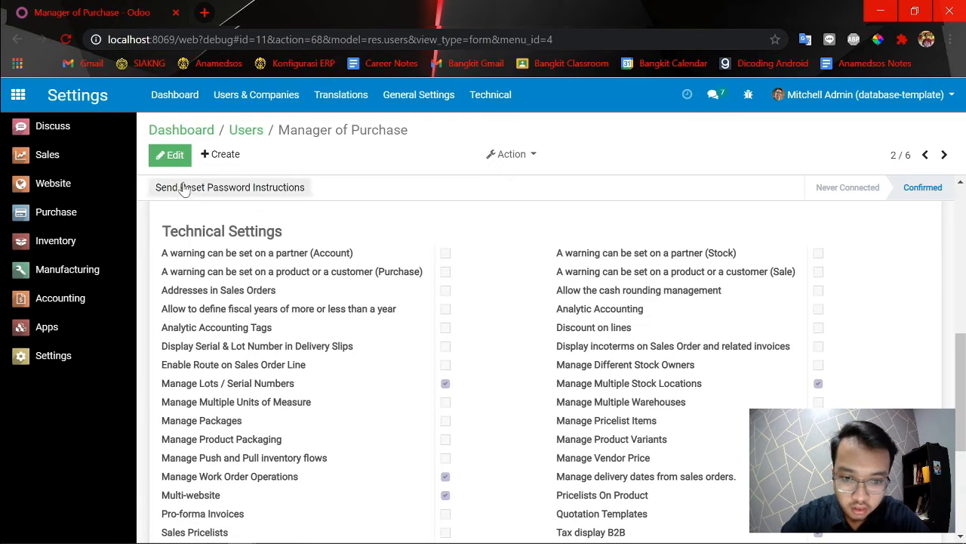
Try to remove the Manage Multiple Stock Locations right from Manager of Purchase, save the record, and review its access rights.
{"action": "left_click", "coordinate": [189, 160]}
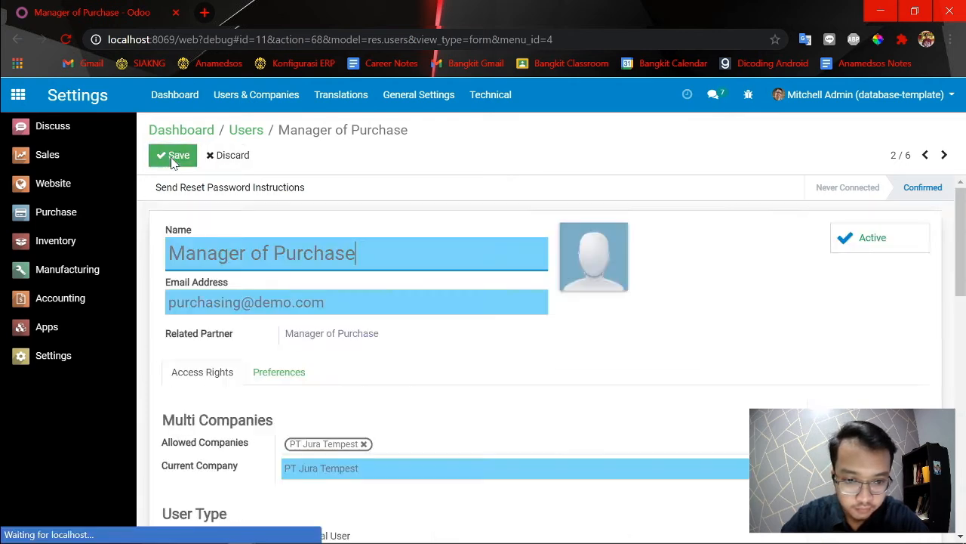
{"action": "scroll", "coordinate": [785, 378], "scroll_direction": "down", "scroll_amount": 8}
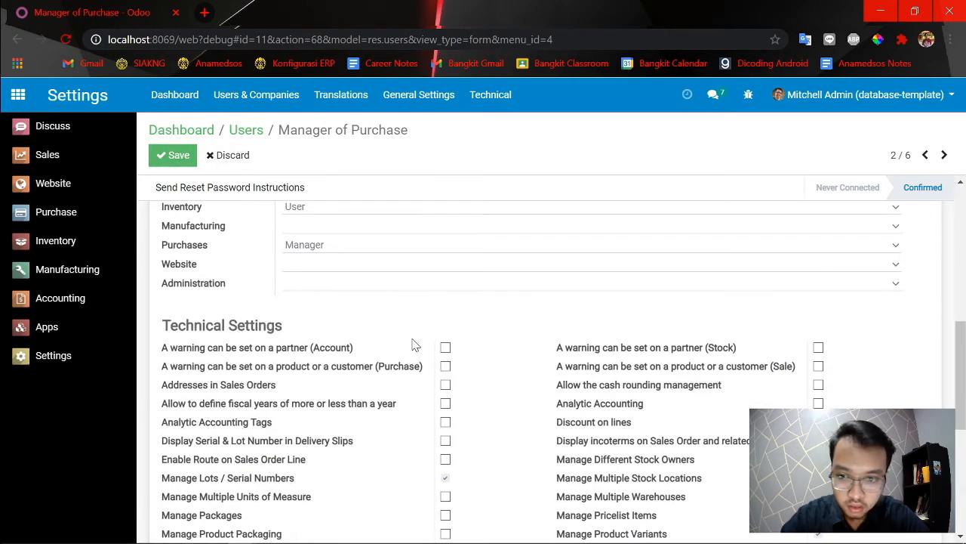
{"action": "scroll", "coordinate": [483, 359], "scroll_direction": "down", "scroll_amount": 2}
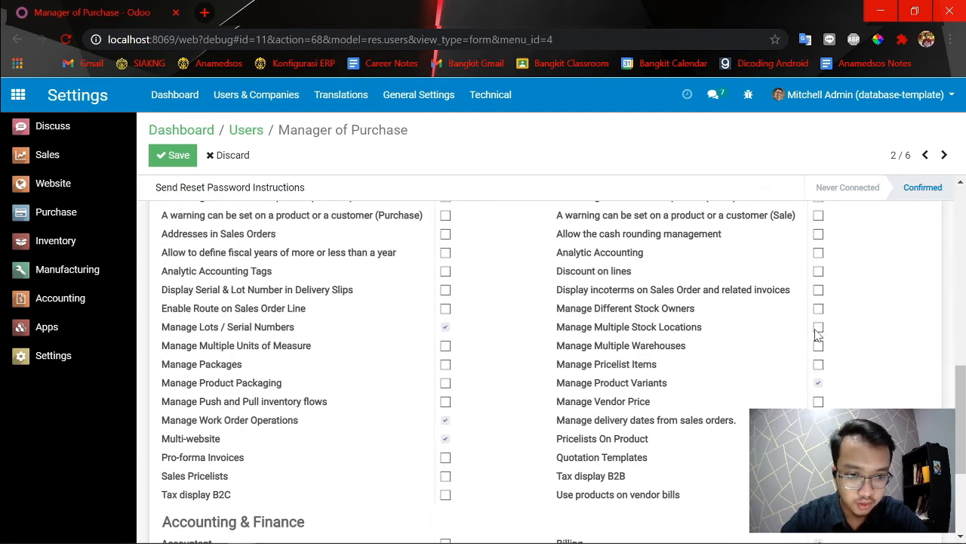
{"action": "left_click", "coordinate": [169, 160]}
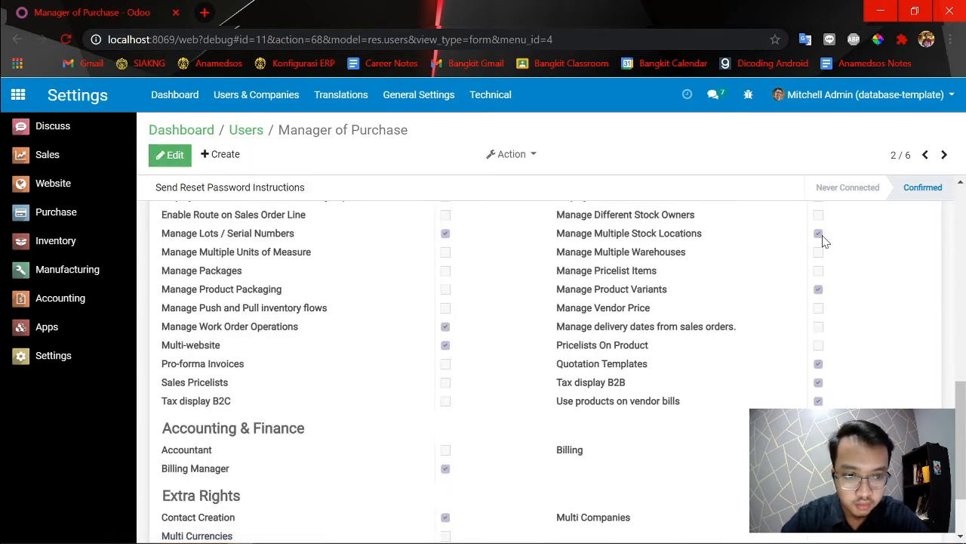
{"action": "scroll", "coordinate": [385, 371], "scroll_direction": "up", "scroll_amount": 10}
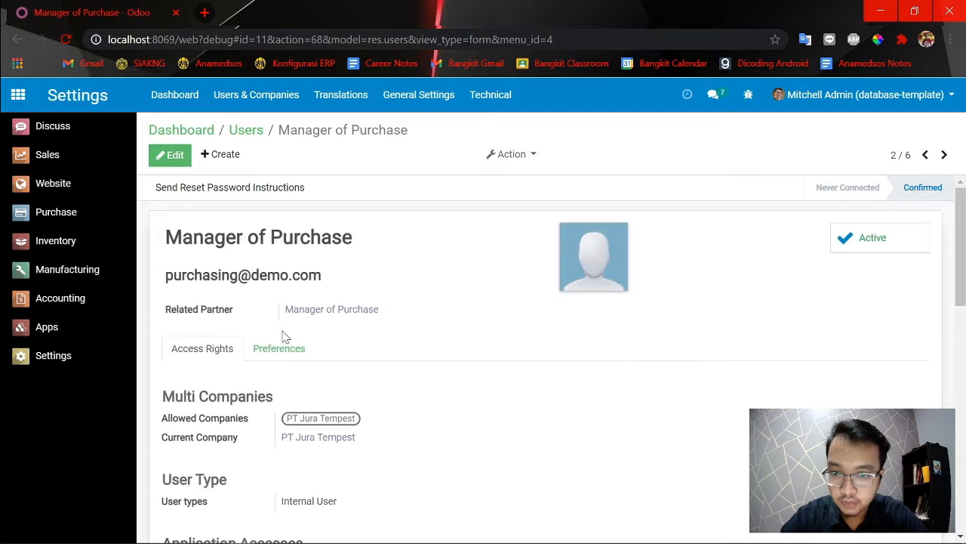
{"action": "scroll", "coordinate": [341, 362], "scroll_direction": "down", "scroll_amount": 3}
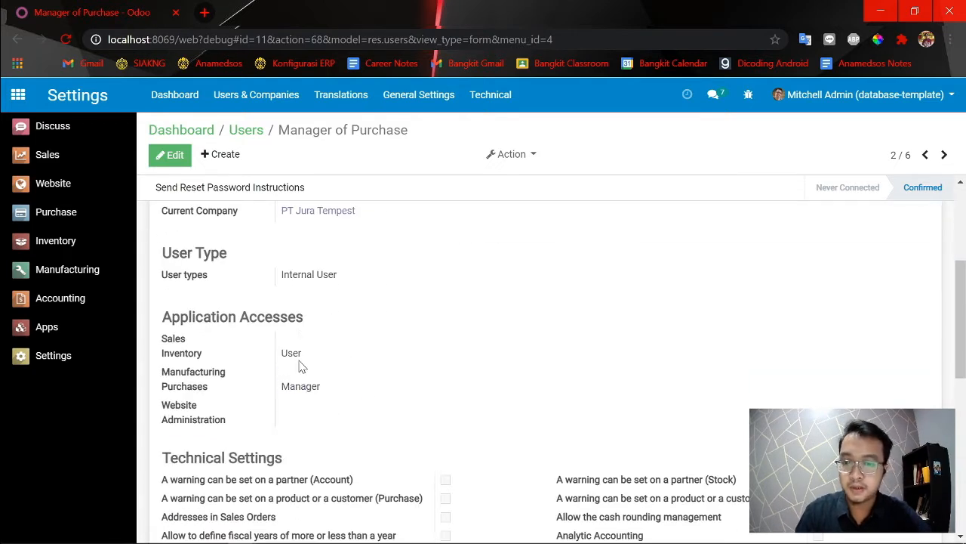
Blank the Inventory application access of Manager of Purchase, save the record, and check its Manage Multiple Stock Locations right.
{"action": "left_click", "coordinate": [170, 154]}
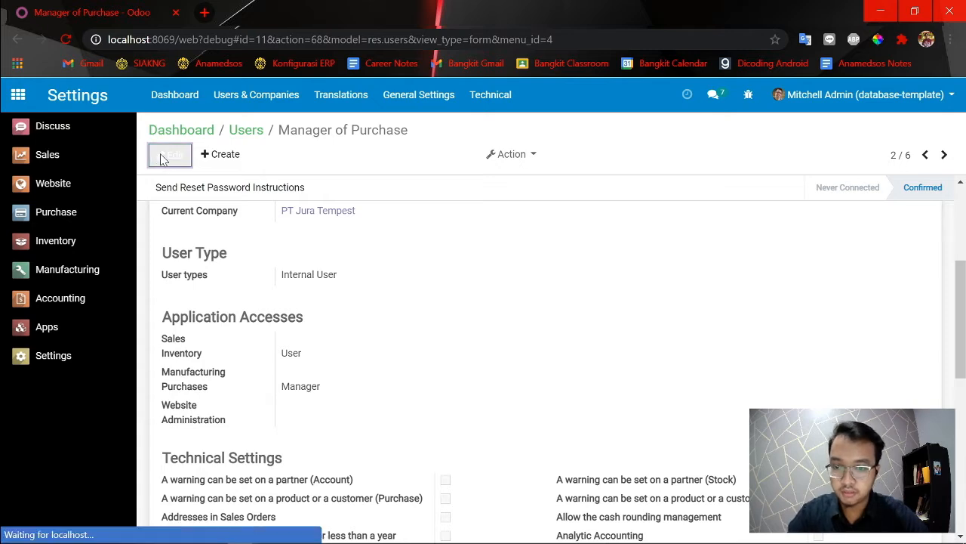
{"action": "scroll", "coordinate": [373, 410], "scroll_direction": "down", "scroll_amount": 3}
{"action": "scroll", "coordinate": [302, 330], "scroll_direction": "down", "scroll_amount": 2}
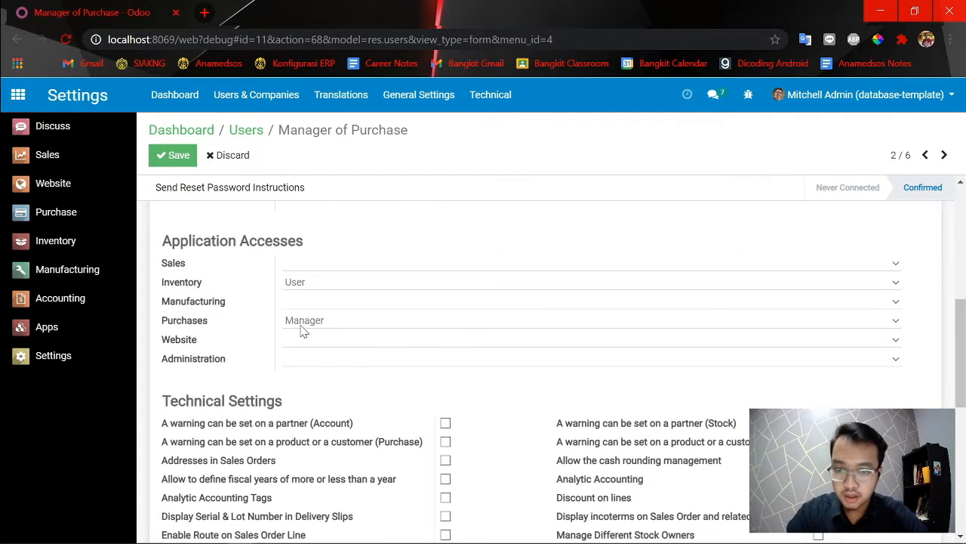
{"action": "left_click", "coordinate": [302, 283]}
{"action": "left_click", "coordinate": [302, 296]}
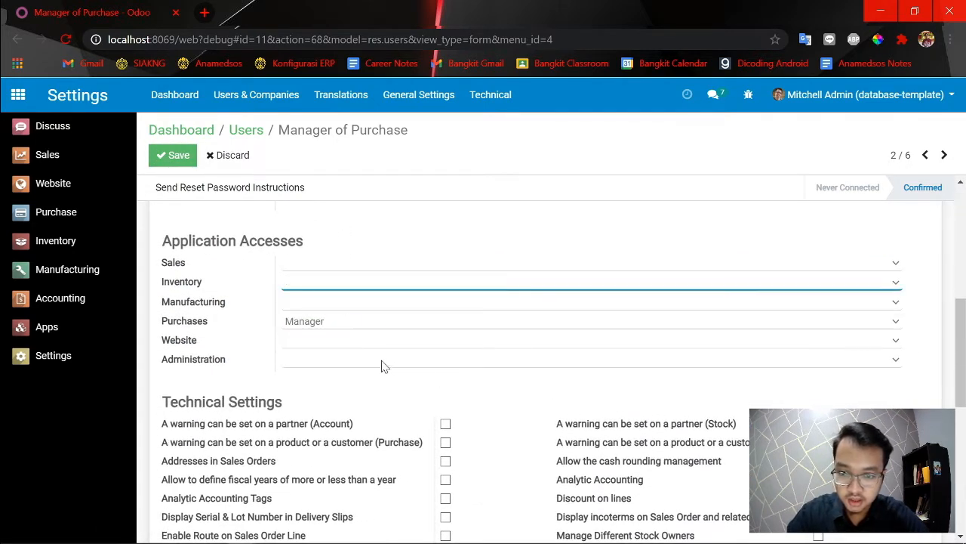
{"action": "scroll", "coordinate": [546, 406], "scroll_direction": "down", "scroll_amount": 2}
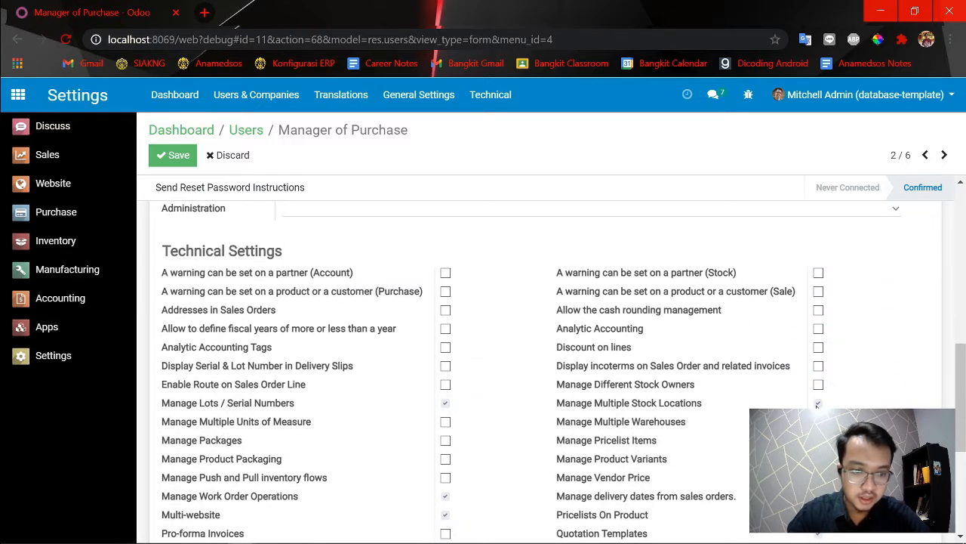
{"action": "left_click", "coordinate": [175, 155]}
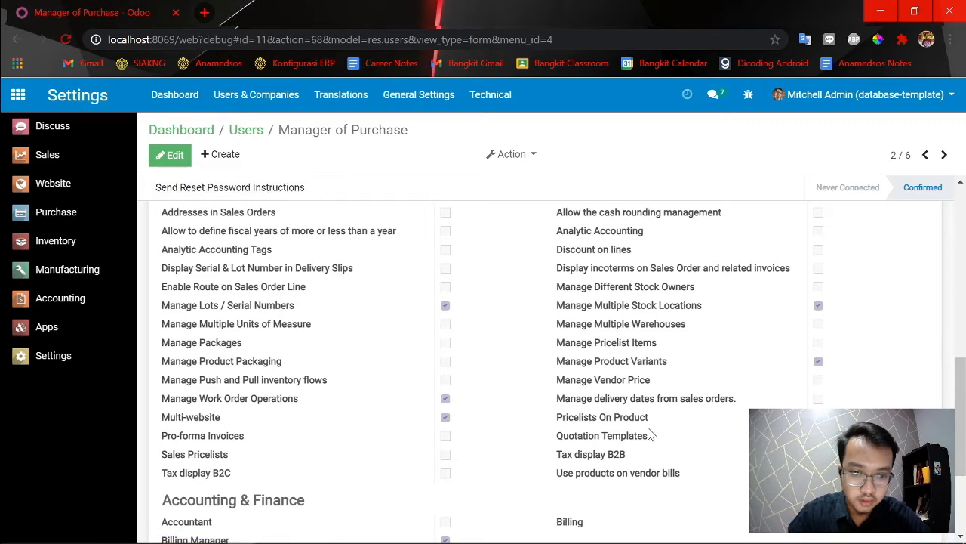
{"action": "scroll", "coordinate": [823, 312], "scroll_direction": "up", "scroll_amount": 6}
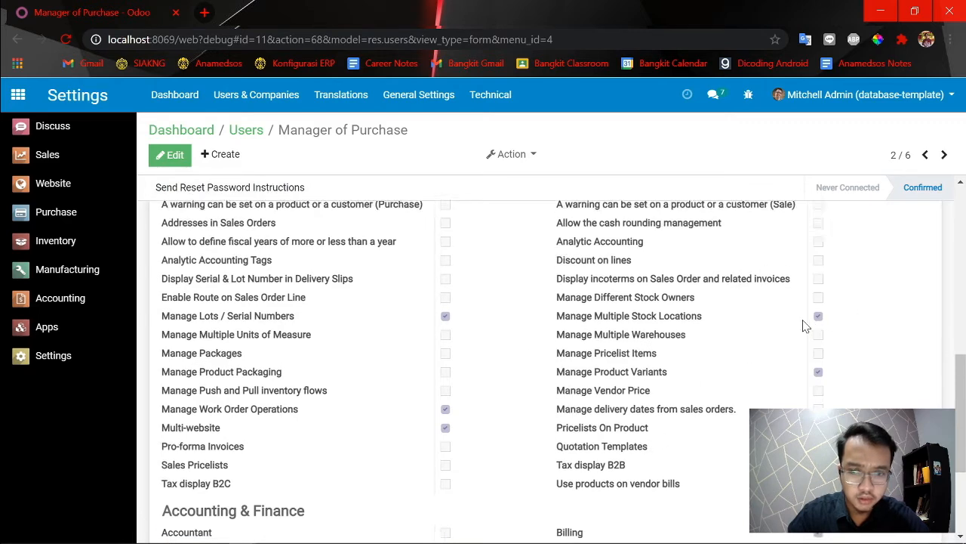
{"action": "scroll", "coordinate": [398, 446], "scroll_direction": "up", "scroll_amount": 3}
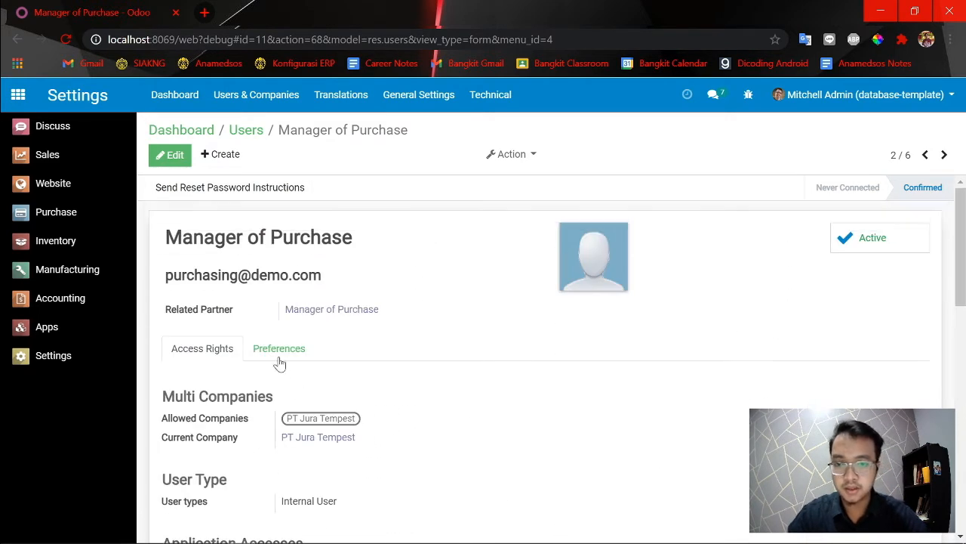
Switch to the incognito session and use the account menu of the Manager of Purchase user.
{"action": "key", "text": "alt+Tab"}
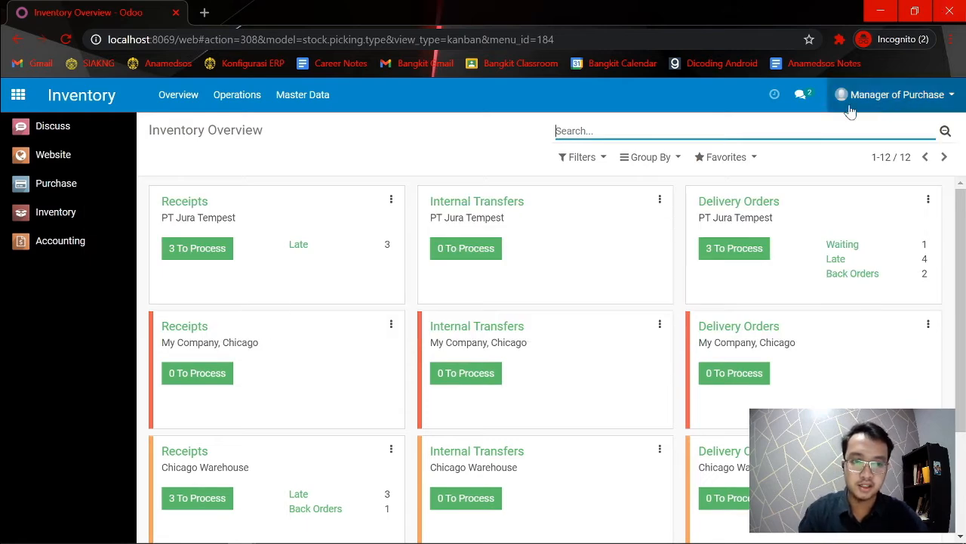
{"action": "left_click", "coordinate": [940, 106]}
{"action": "left_click", "coordinate": [886, 235]}
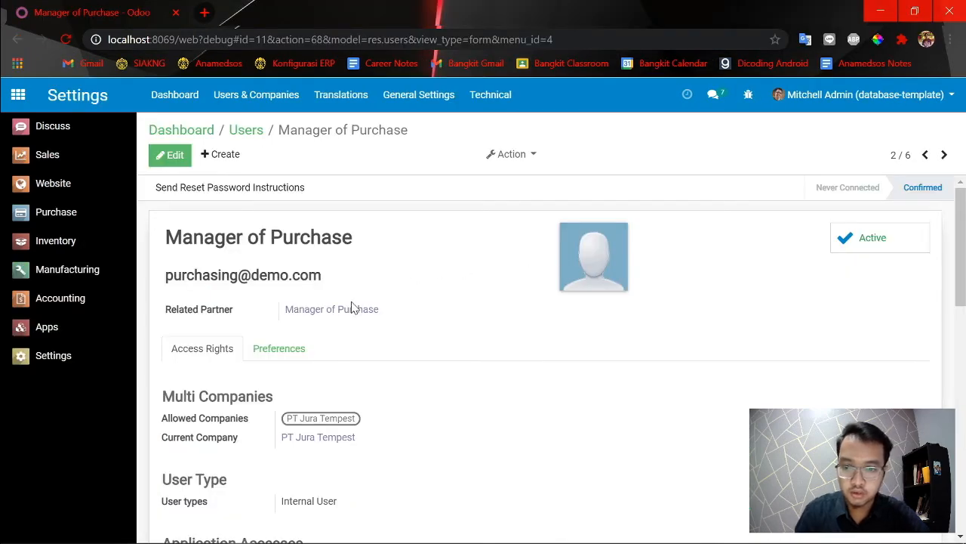
Examine the application accesses and technical settings of the Manager of Purchase record in the admin window, including Manage Multiple Stock Locations.
{"action": "scroll", "coordinate": [350, 318], "scroll_direction": "down", "scroll_amount": 4}
{"action": "scroll", "coordinate": [351, 317], "scroll_direction": "up", "scroll_amount": 4}
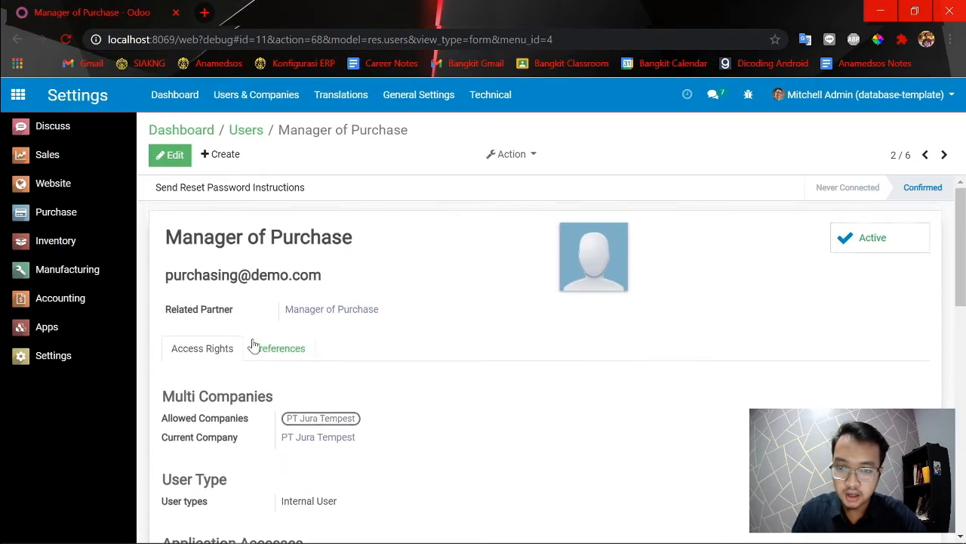
{"action": "scroll", "coordinate": [254, 346], "scroll_direction": "down", "scroll_amount": 5}
{"action": "scroll", "coordinate": [227, 254], "scroll_direction": "up", "scroll_amount": 5}
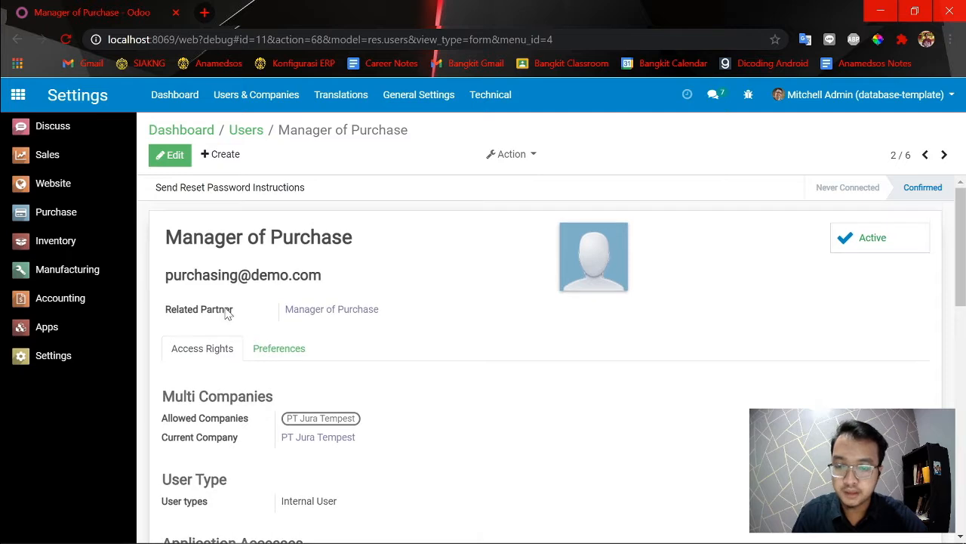
{"action": "scroll", "coordinate": [226, 313], "scroll_direction": "down", "scroll_amount": 8}
{"action": "scroll", "coordinate": [647, 384], "scroll_direction": "up", "scroll_amount": 2}
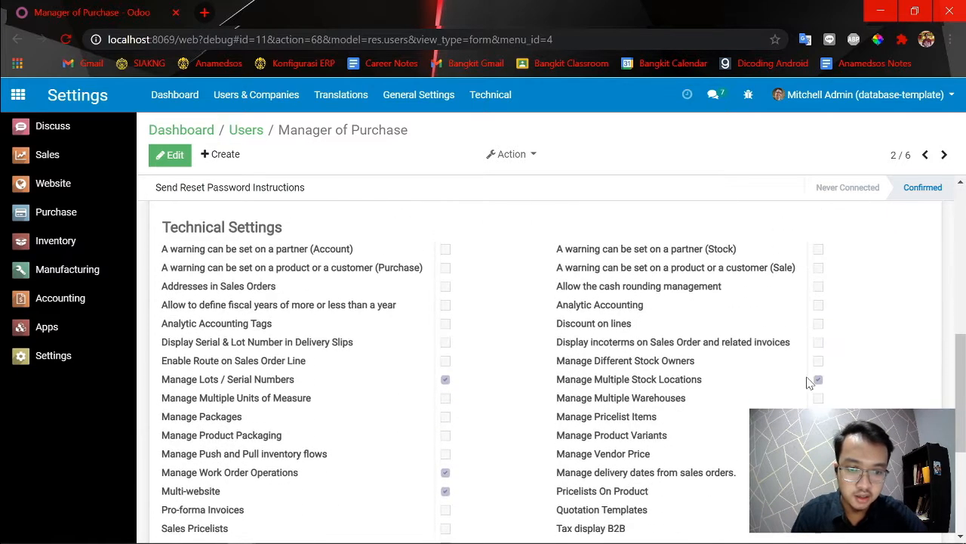
Try to remove the Manage Multiple Stock Locations right from Manager of Purchase, searching the page for "location" to verify it before saving.
{"action": "left_click", "coordinate": [174, 157]}
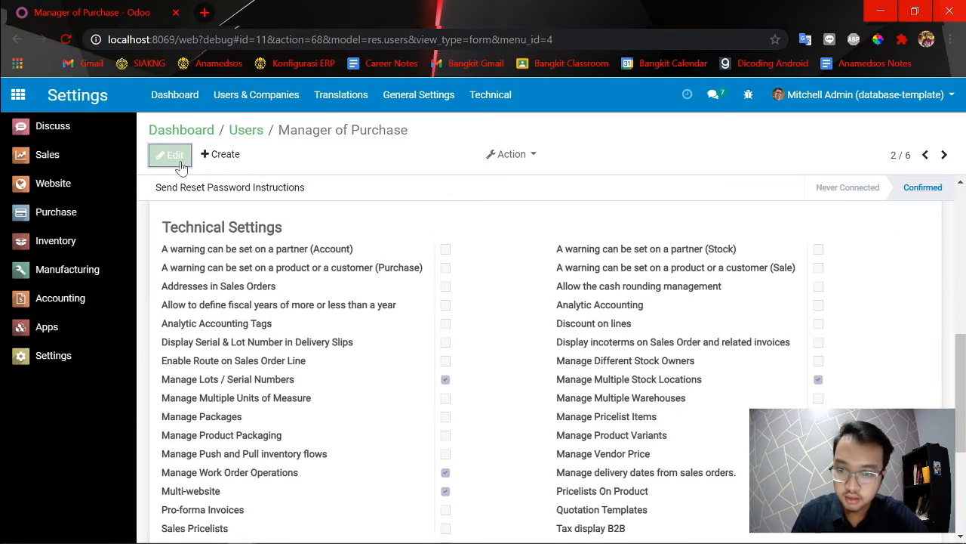
{"action": "scroll", "coordinate": [793, 345], "scroll_direction": "down", "scroll_amount": 10}
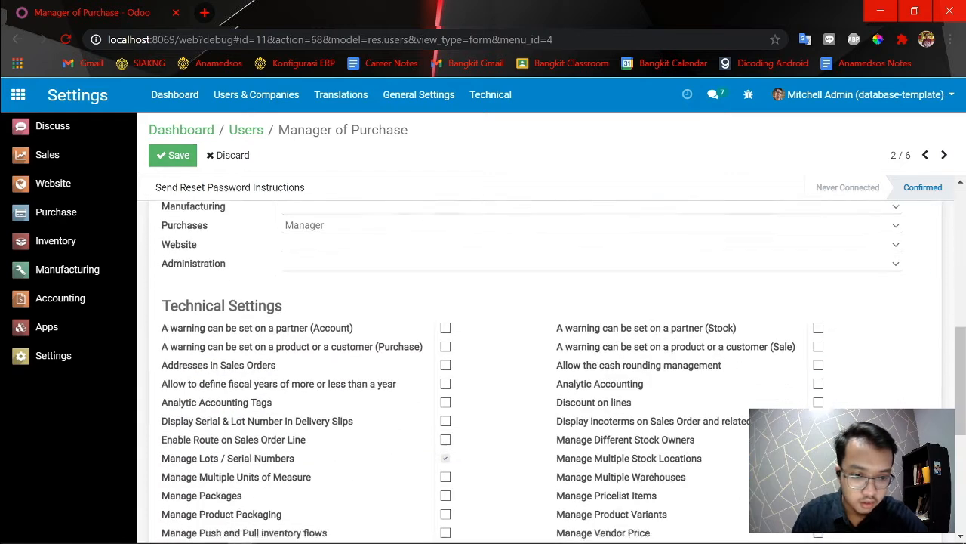
{"action": "left_click", "coordinate": [820, 330]}
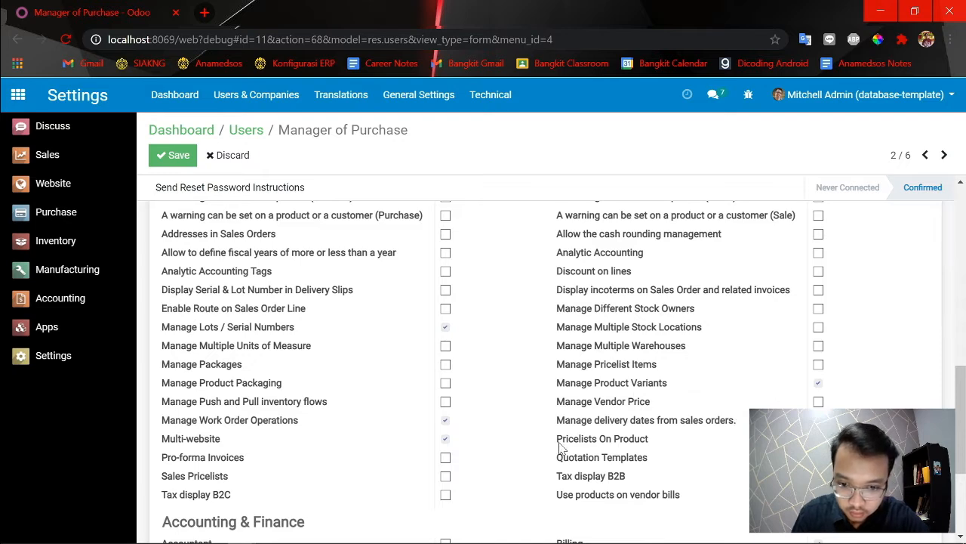
{"action": "scroll", "coordinate": [444, 380], "scroll_direction": "down", "scroll_amount": 2}
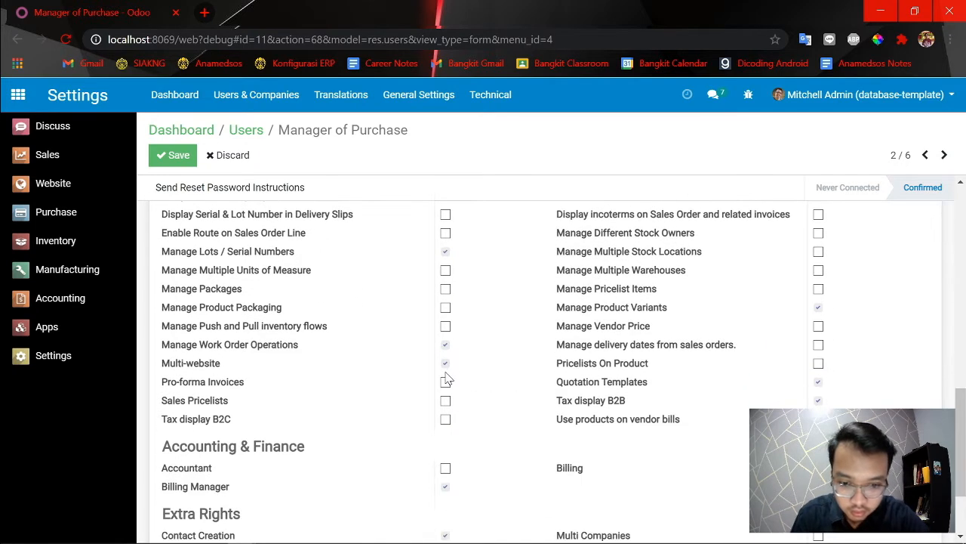
{"action": "key", "text": "ctrl+f"}
{"action": "type", "text": "location"}
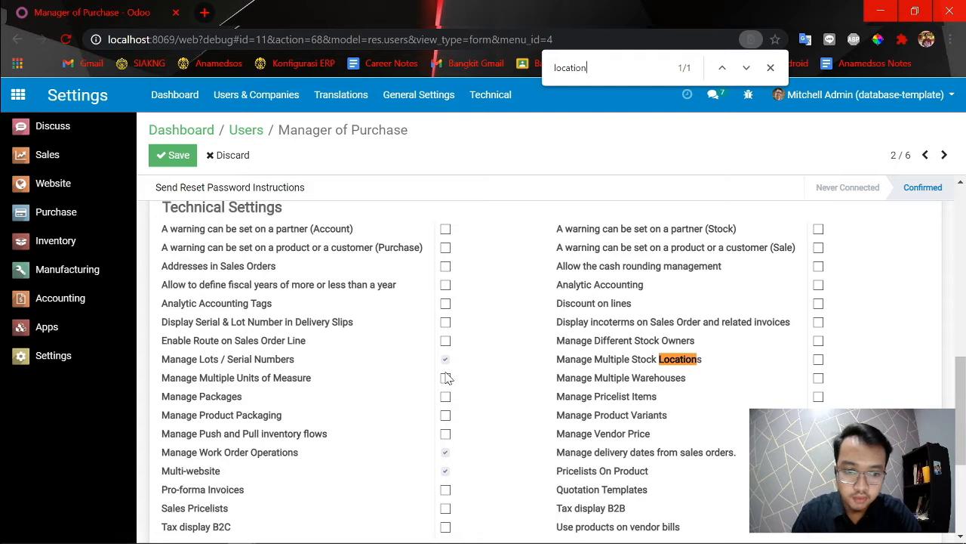
{"action": "left_click", "coordinate": [173, 155]}
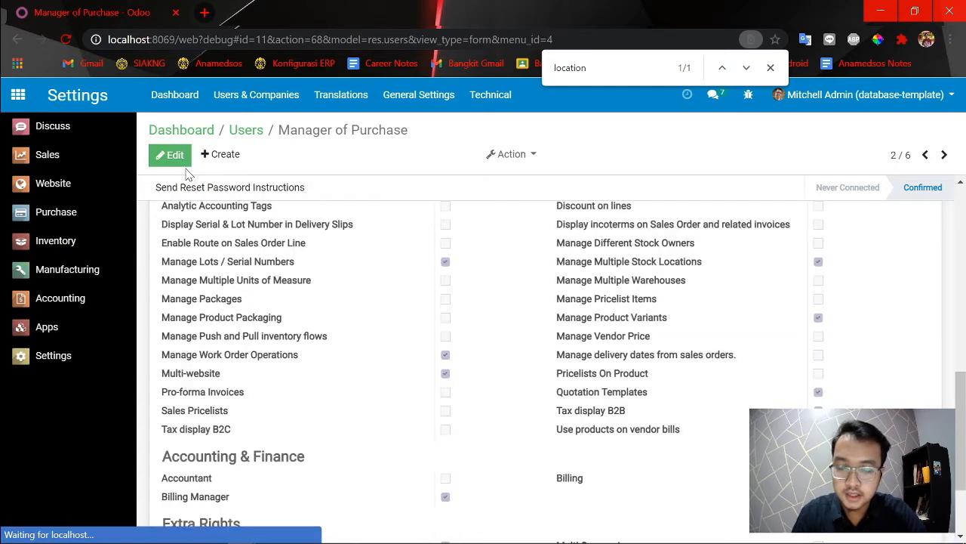
{"action": "scroll", "coordinate": [793, 340], "scroll_direction": "up", "scroll_amount": 4}
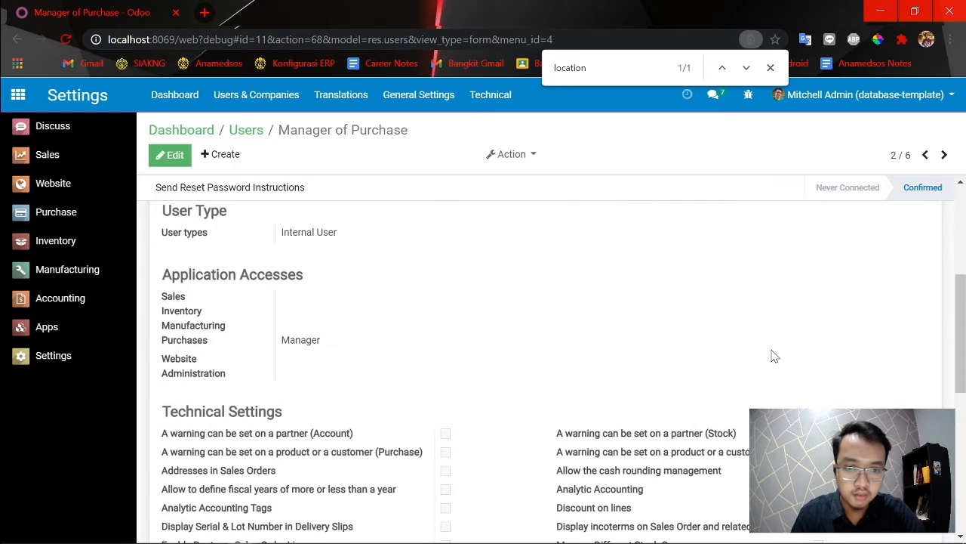
Reopen the Manager of Purchase record from the users list and review its technical settings.
{"action": "left_click", "coordinate": [238, 140]}
{"action": "left_click", "coordinate": [148, 228]}
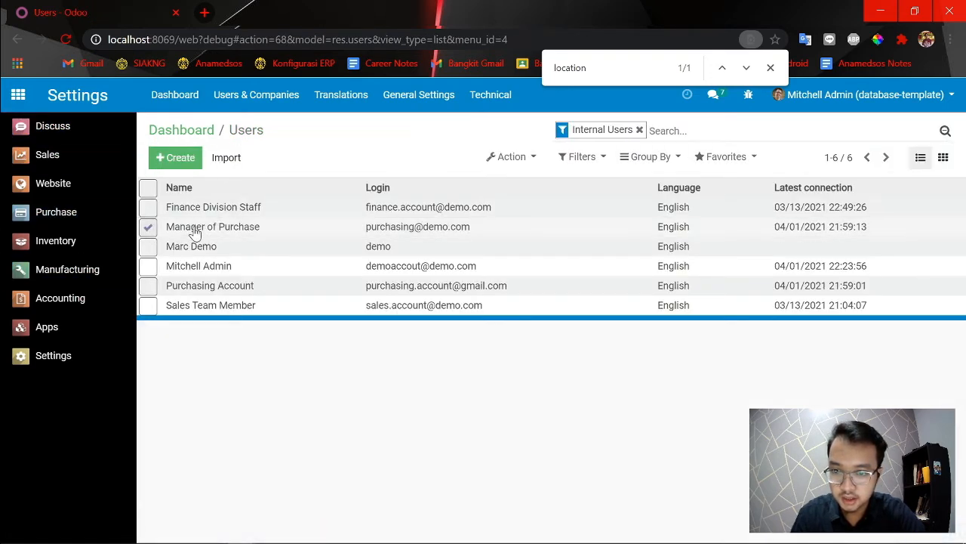
{"action": "left_click", "coordinate": [211, 230]}
{"action": "scroll", "coordinate": [503, 302], "scroll_direction": "down", "scroll_amount": 4}
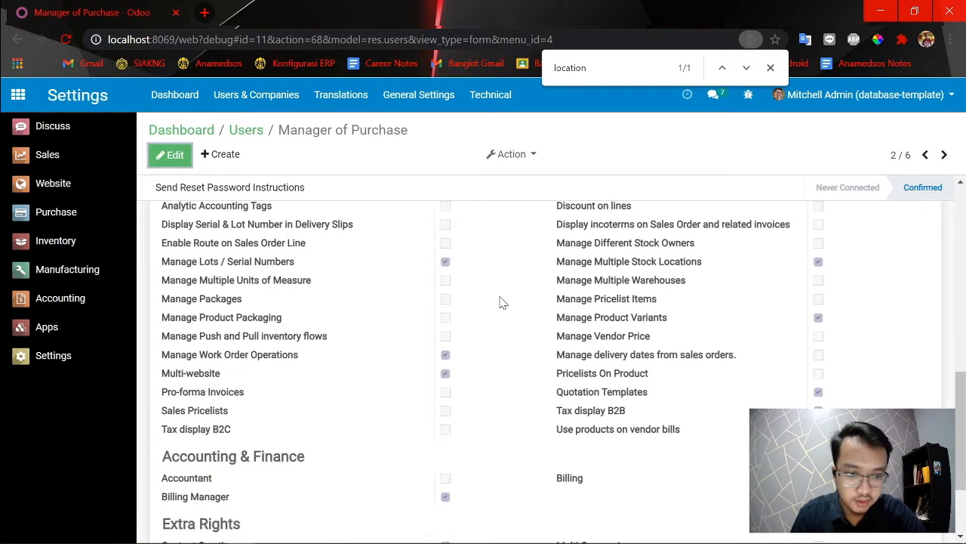
{"action": "scroll", "coordinate": [678, 317], "scroll_direction": "up", "scroll_amount": 2}
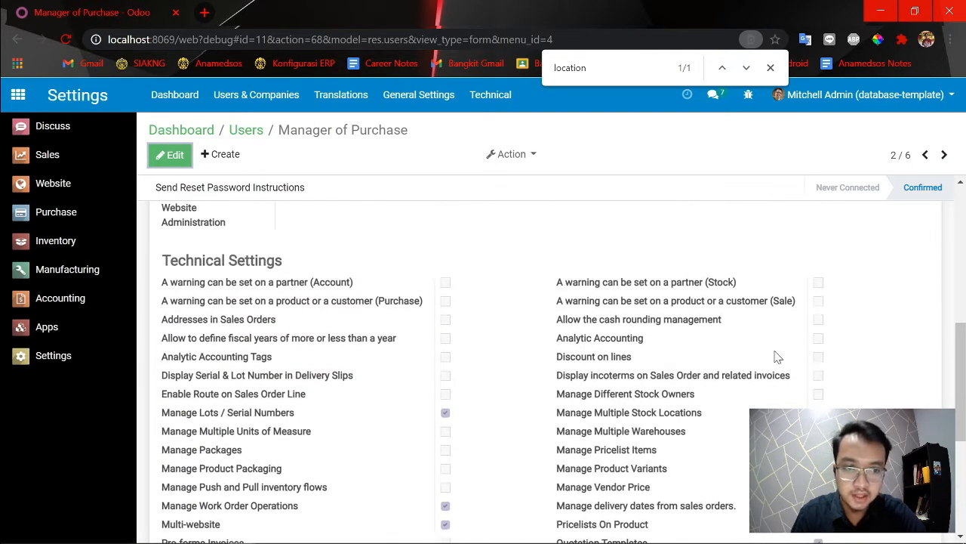
Open the Finance Division Staff user record and check its Manage Multiple Stock Locations right.
{"action": "left_click", "coordinate": [253, 130]}
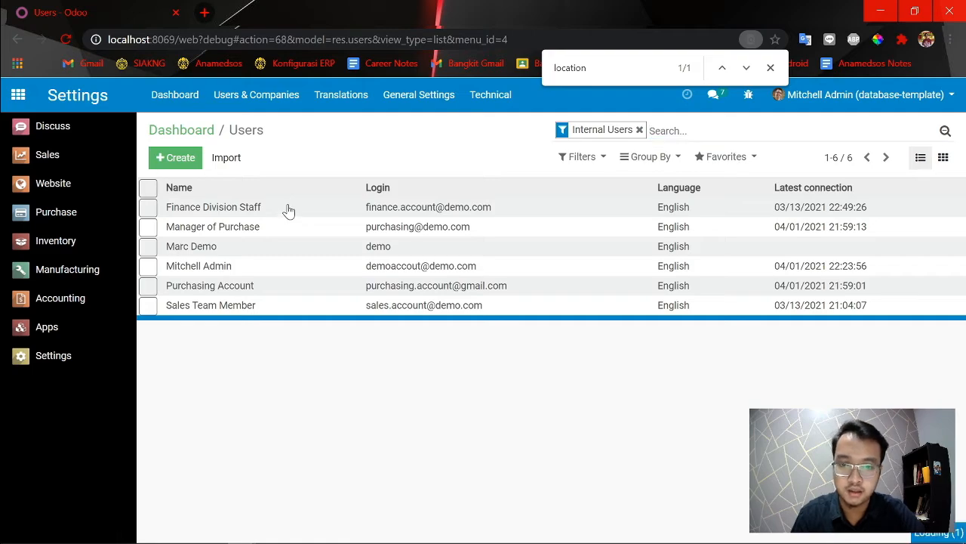
{"action": "left_click", "coordinate": [243, 208]}
{"action": "scroll", "coordinate": [302, 317], "scroll_direction": "down", "scroll_amount": 1}
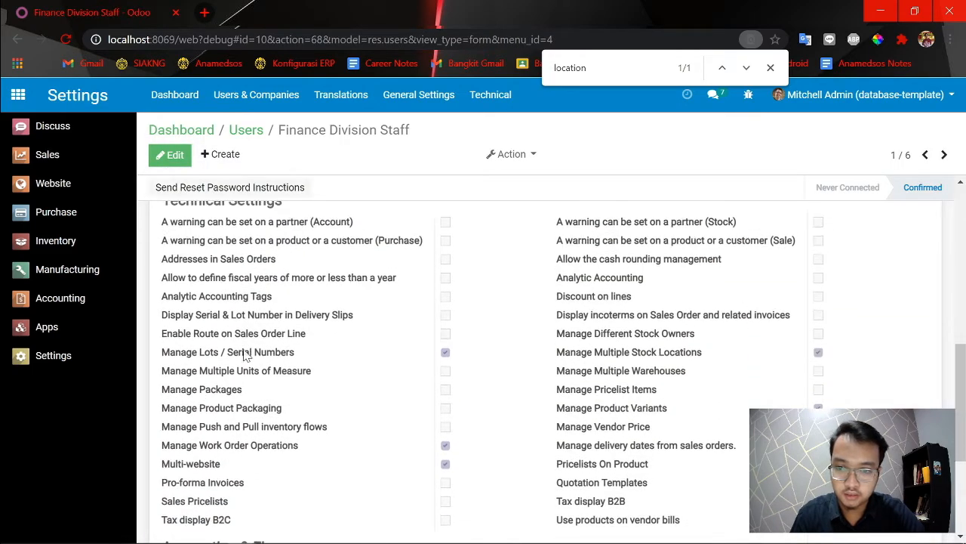
{"action": "scroll", "coordinate": [243, 347], "scroll_direction": "up", "scroll_amount": 4}
{"action": "scroll", "coordinate": [243, 311], "scroll_direction": "down", "scroll_amount": 4}
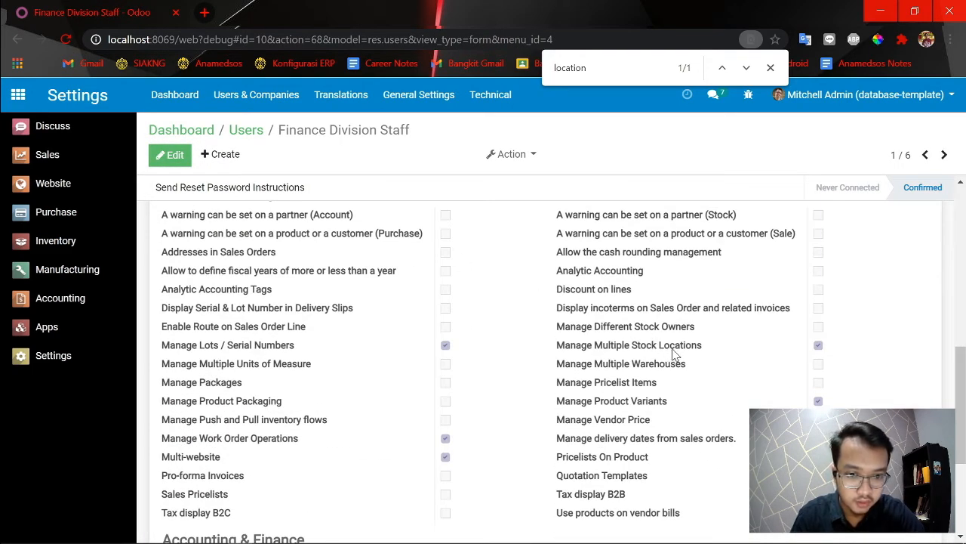
Try to remove the Manage Multiple Stock Locations right from Finance Division Staff, save the record, and recheck its technical settings.
{"action": "left_click", "coordinate": [172, 157]}
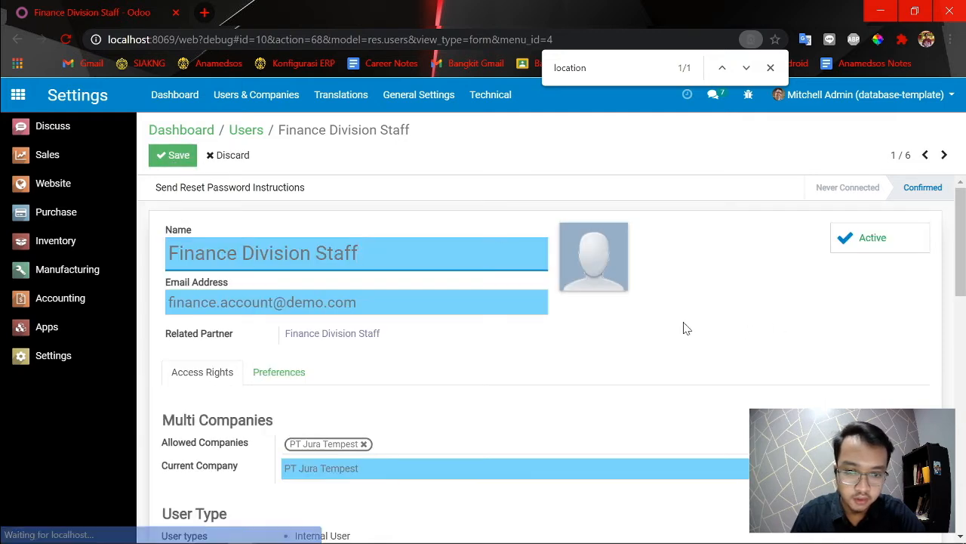
{"action": "scroll", "coordinate": [687, 328], "scroll_direction": "down", "scroll_amount": 1}
{"action": "scroll", "coordinate": [425, 324], "scroll_direction": "down", "scroll_amount": 4}
{"action": "scroll", "coordinate": [442, 339], "scroll_direction": "up", "scroll_amount": 5}
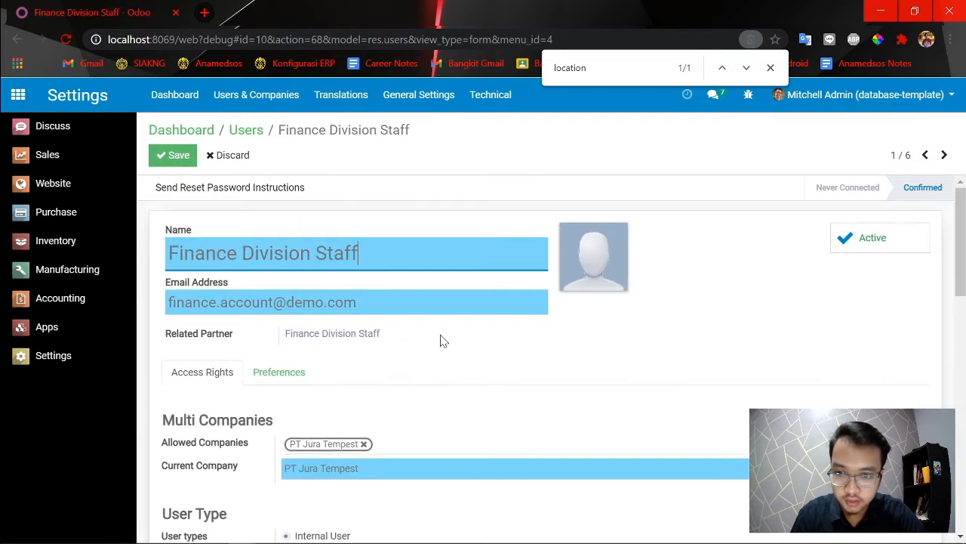
{"action": "scroll", "coordinate": [529, 362], "scroll_direction": "down", "scroll_amount": 4}
{"action": "scroll", "coordinate": [551, 370], "scroll_direction": "down", "scroll_amount": 2}
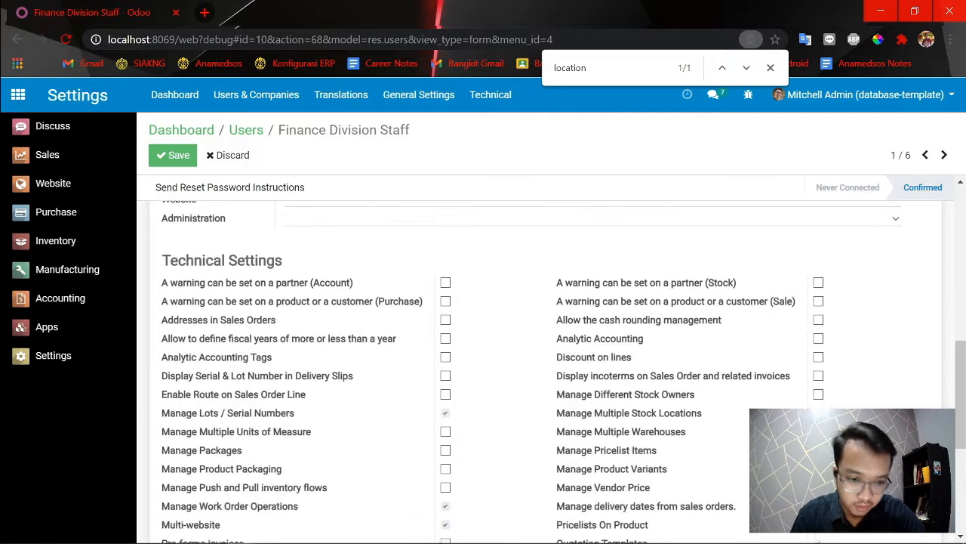
{"action": "left_click", "coordinate": [818, 403]}
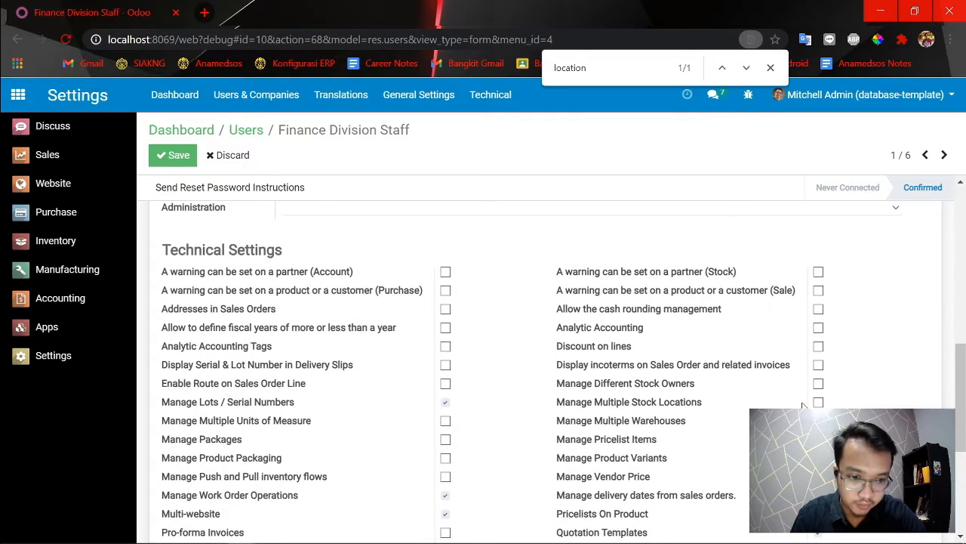
{"action": "left_click", "coordinate": [173, 157]}
{"action": "scroll", "coordinate": [645, 310], "scroll_direction": "down", "scroll_amount": 3}
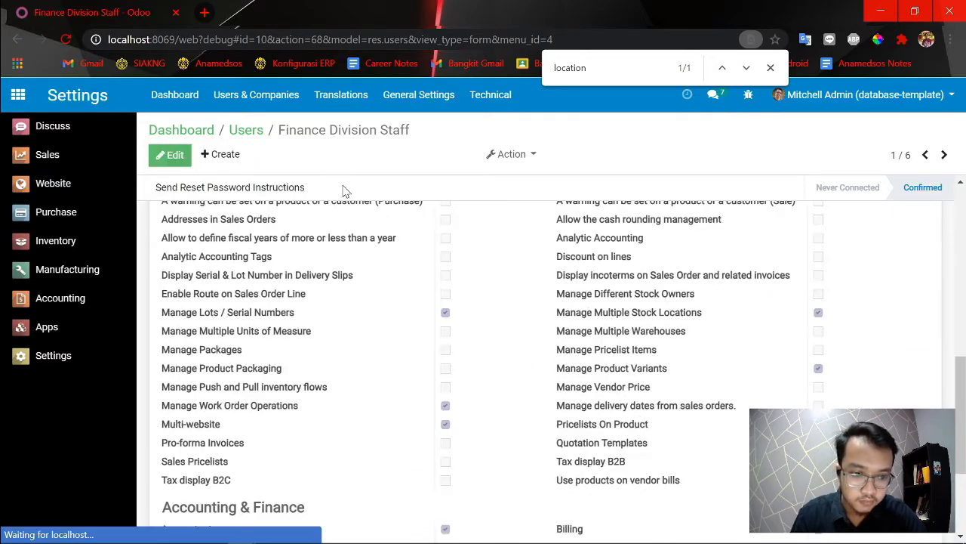
{"action": "scroll", "coordinate": [645, 309], "scroll_direction": "up", "scroll_amount": 2}
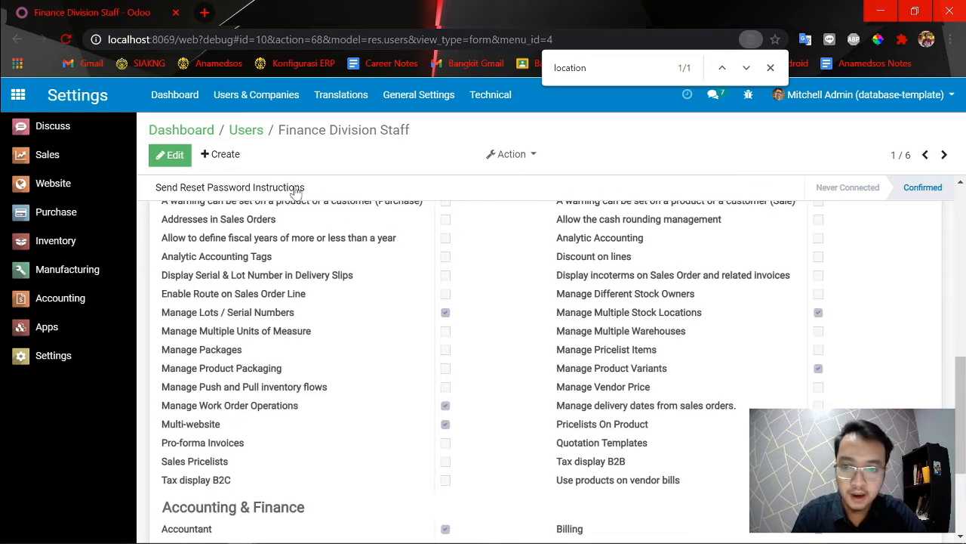
Open the administrator's user record from the users list and check its technical settings.
{"action": "left_click", "coordinate": [246, 130]}
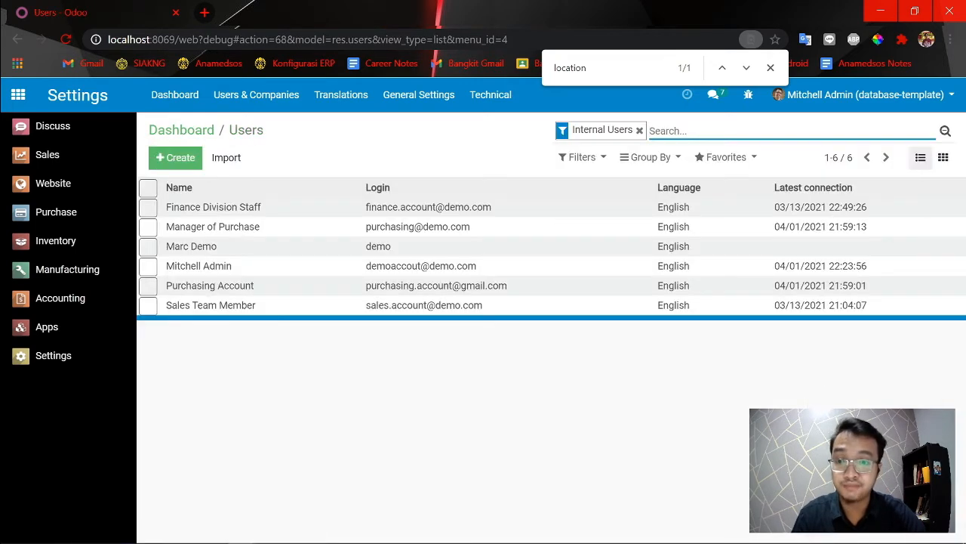
{"action": "left_click", "coordinate": [200, 268]}
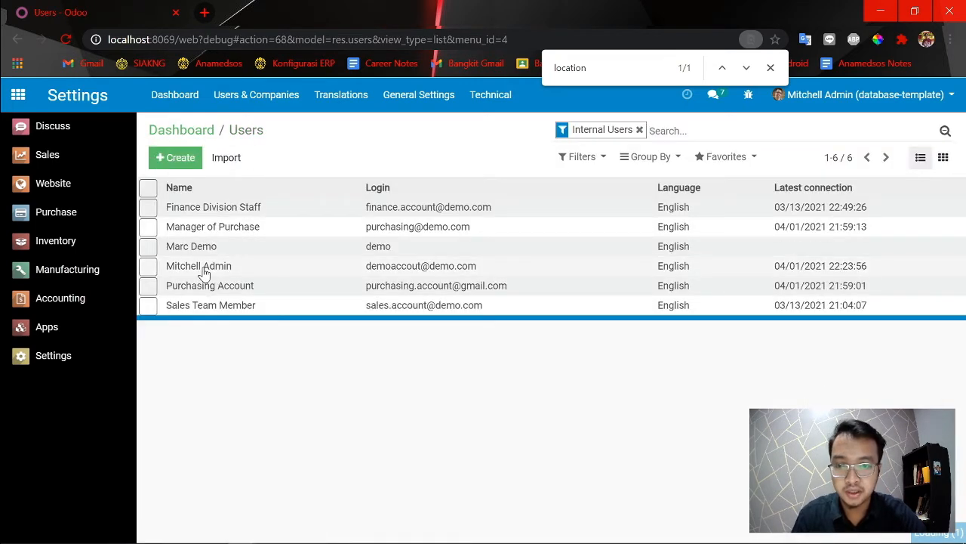
{"action": "scroll", "coordinate": [556, 345], "scroll_direction": "down", "scroll_amount": 1}
{"action": "scroll", "coordinate": [604, 351], "scroll_direction": "up", "scroll_amount": 2}
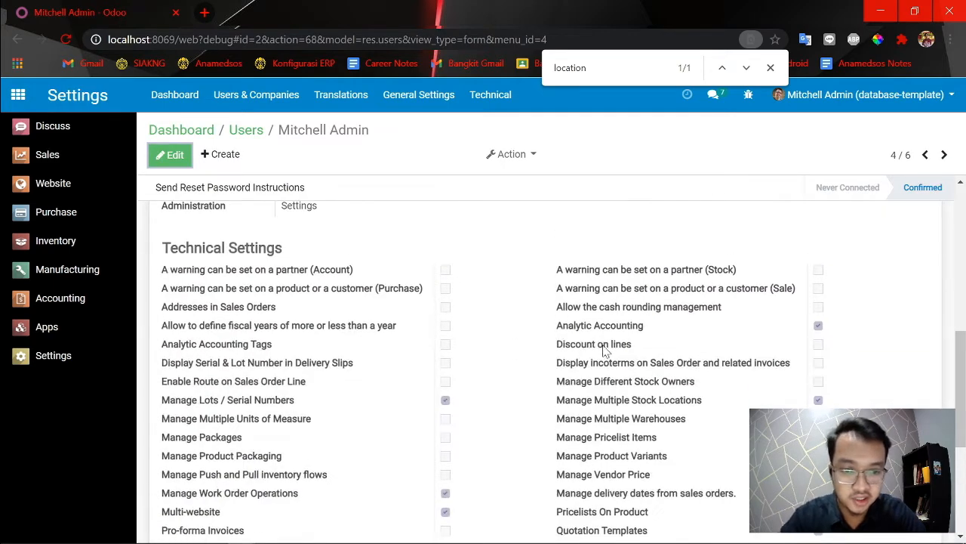
Try to remove the Manage Multiple Stock Locations right from the administrator's user record and save it.
{"action": "left_click", "coordinate": [158, 163]}
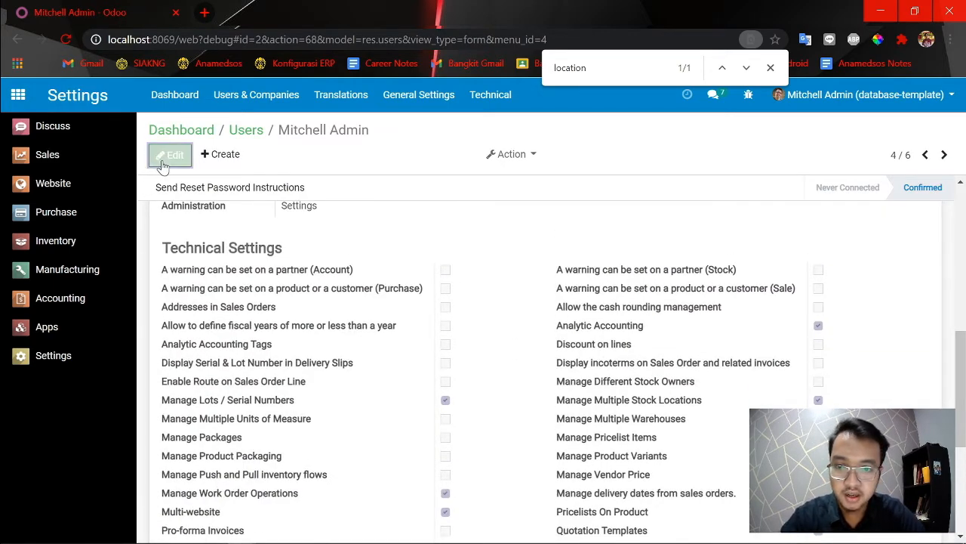
{"action": "scroll", "coordinate": [471, 265], "scroll_direction": "down", "scroll_amount": 3}
{"action": "scroll", "coordinate": [559, 373], "scroll_direction": "down", "scroll_amount": 2}
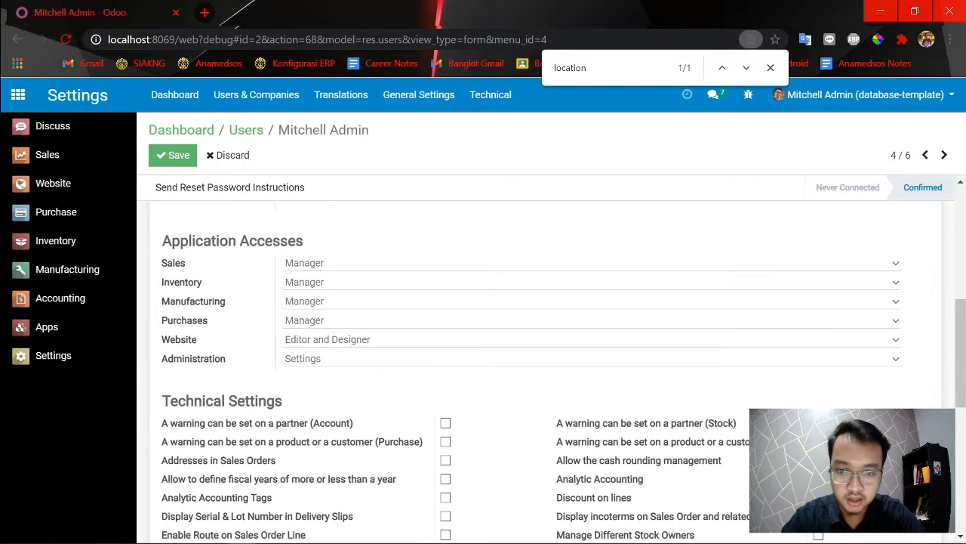
{"action": "scroll", "coordinate": [540, 370], "scroll_direction": "down", "scroll_amount": 2}
{"action": "scroll", "coordinate": [540, 370], "scroll_direction": "down", "scroll_amount": 2}
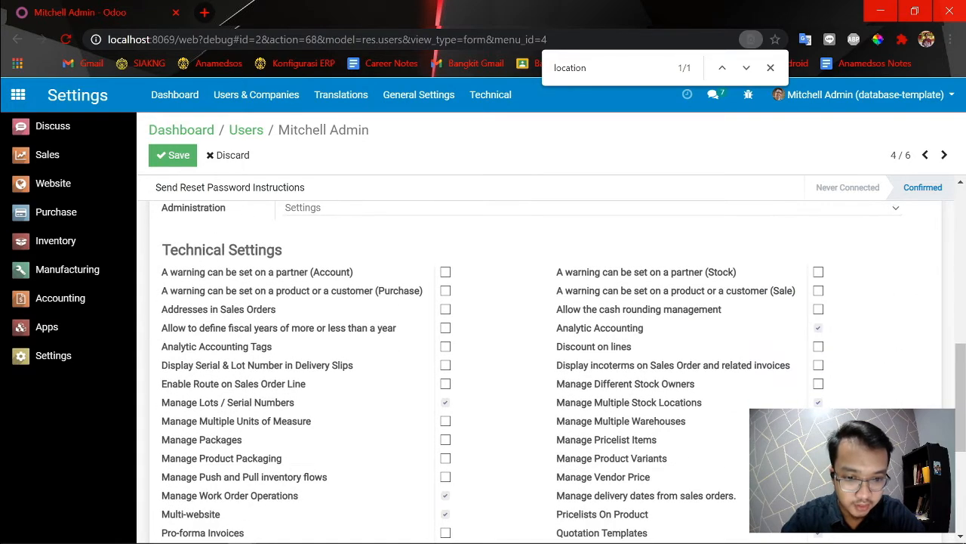
{"action": "left_click", "coordinate": [818, 403]}
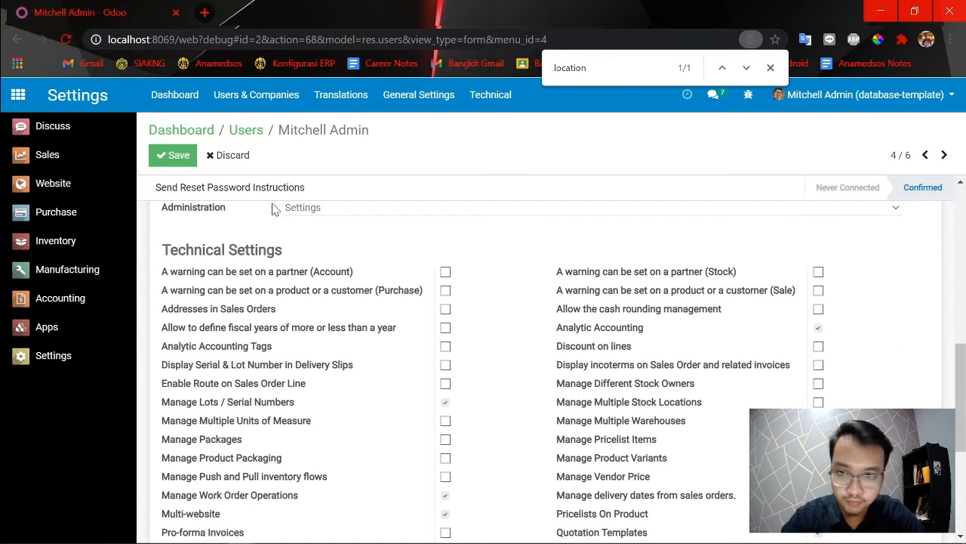
{"action": "left_click", "coordinate": [177, 155]}
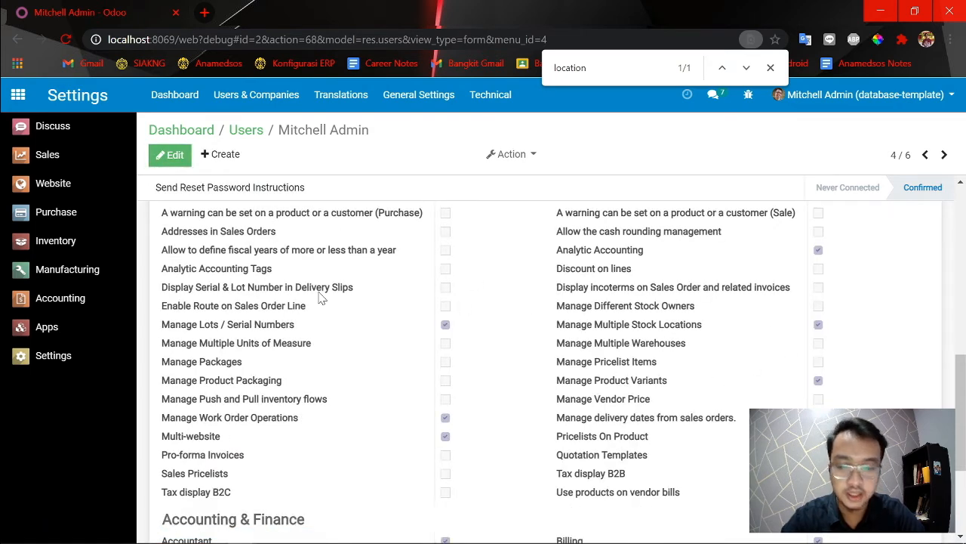
Close the page search and open the General Settings page.
{"action": "left_click", "coordinate": [414, 106]}
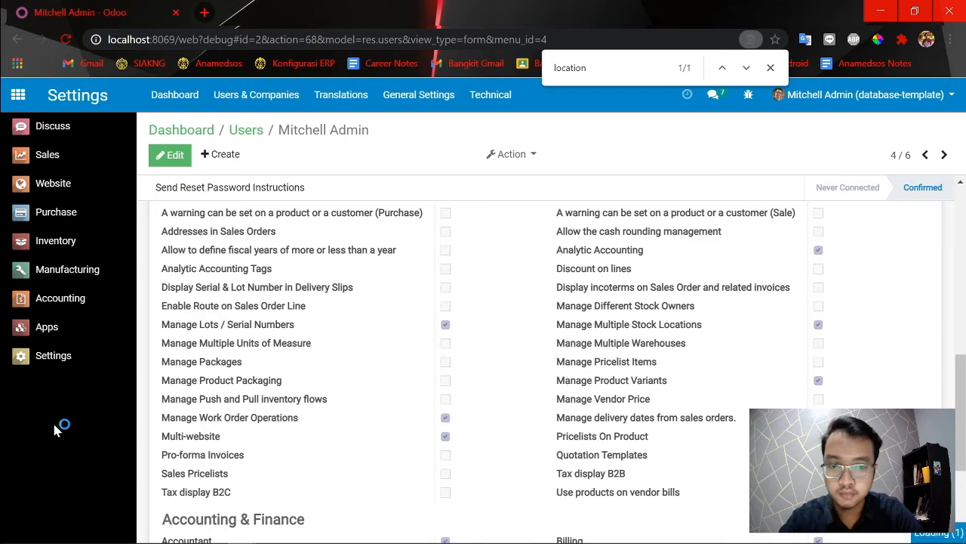
{"action": "scroll", "coordinate": [327, 421], "scroll_direction": "up", "scroll_amount": 7}
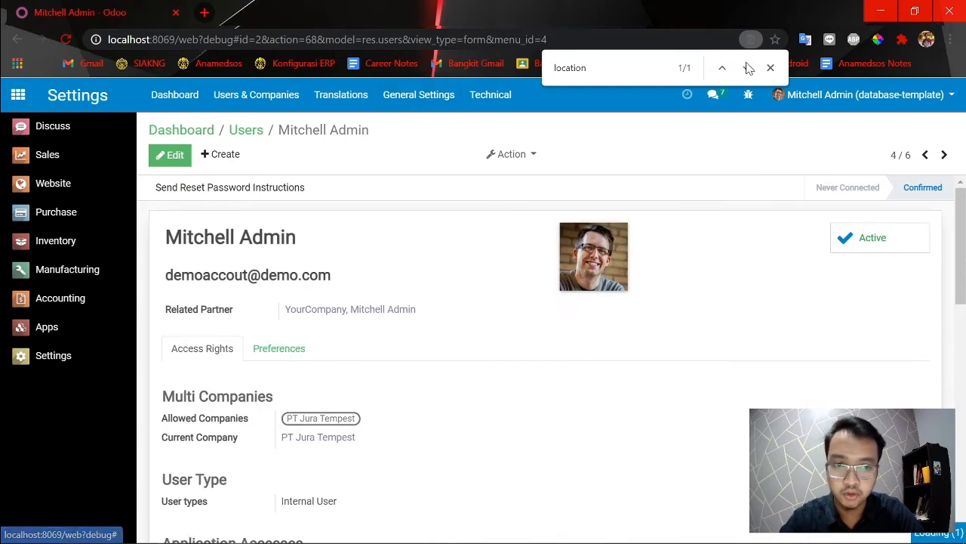
{"action": "left_click", "coordinate": [770, 67]}
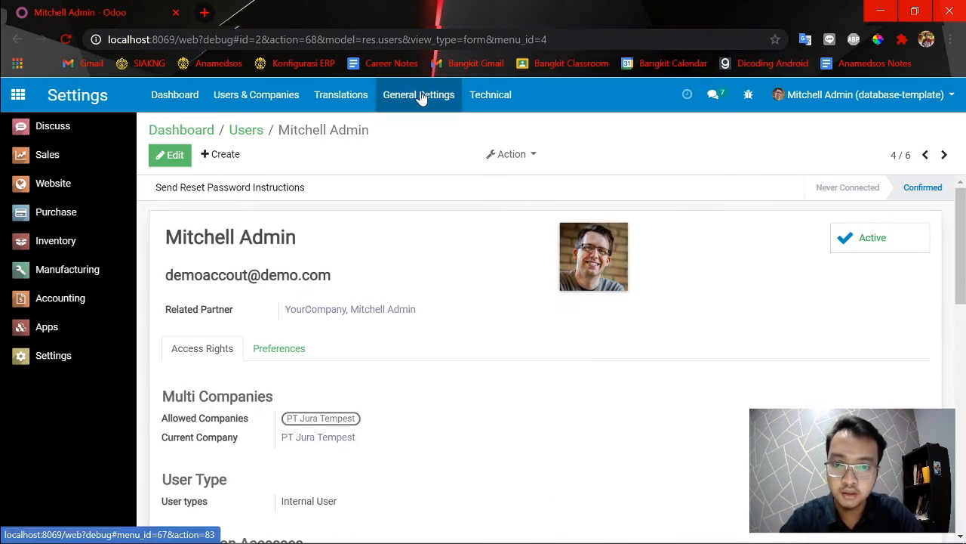
{"action": "left_click", "coordinate": [421, 102]}
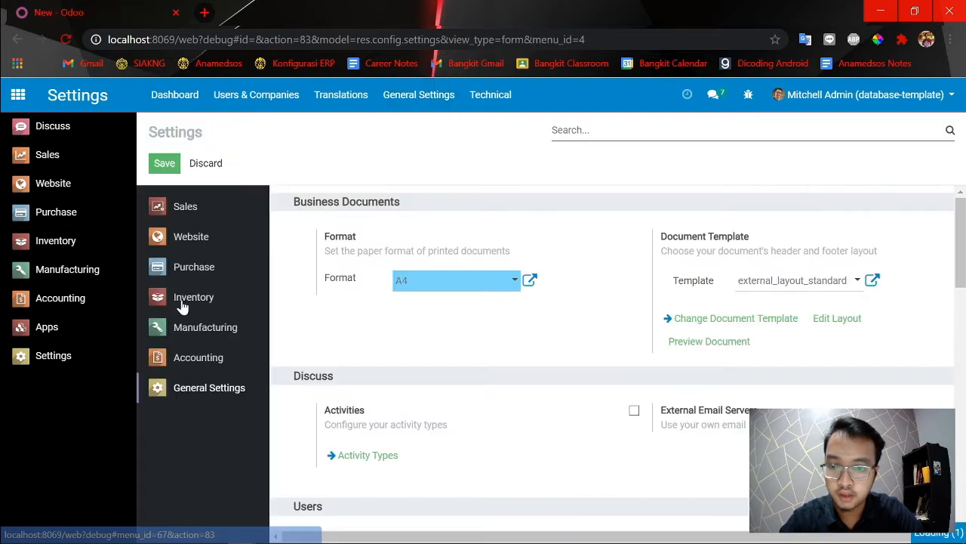
Disable the Storage Locations option under Warehouse in the Inventory settings and save the settings.
{"action": "left_click", "coordinate": [184, 308]}
{"action": "scroll", "coordinate": [413, 345], "scroll_direction": "down", "scroll_amount": 2}
{"action": "scroll", "coordinate": [442, 347], "scroll_direction": "up", "scroll_amount": 2}
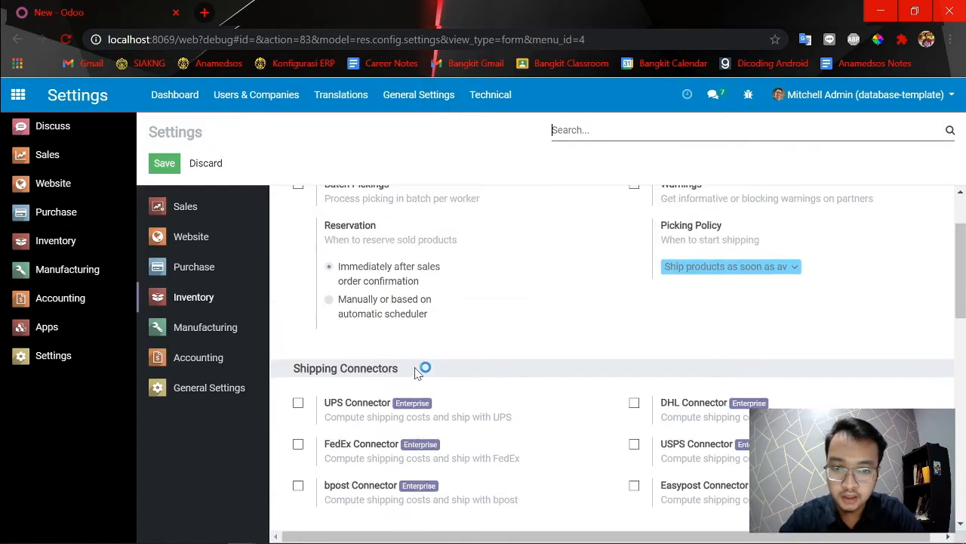
{"action": "scroll", "coordinate": [404, 371], "scroll_direction": "down", "scroll_amount": 15}
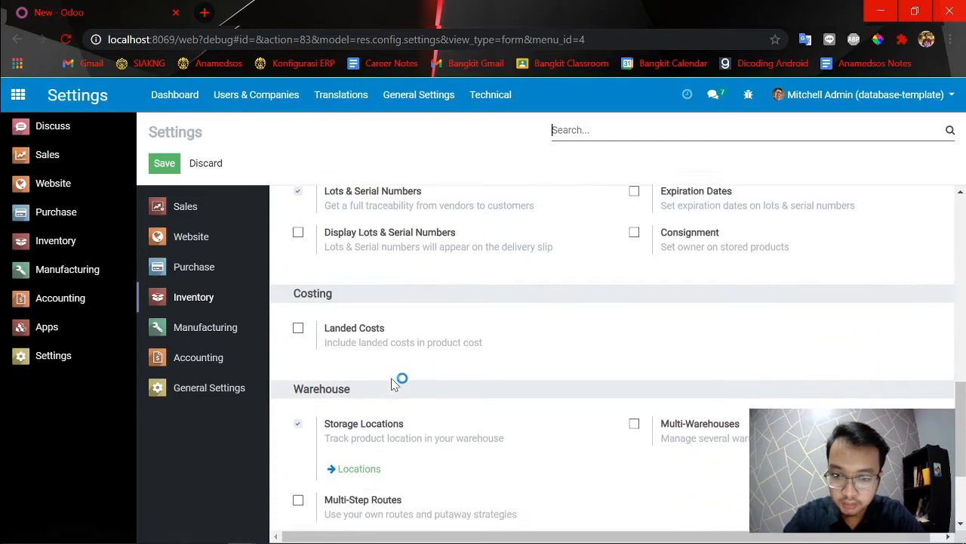
{"action": "scroll", "coordinate": [348, 374], "scroll_direction": "down", "scroll_amount": 3}
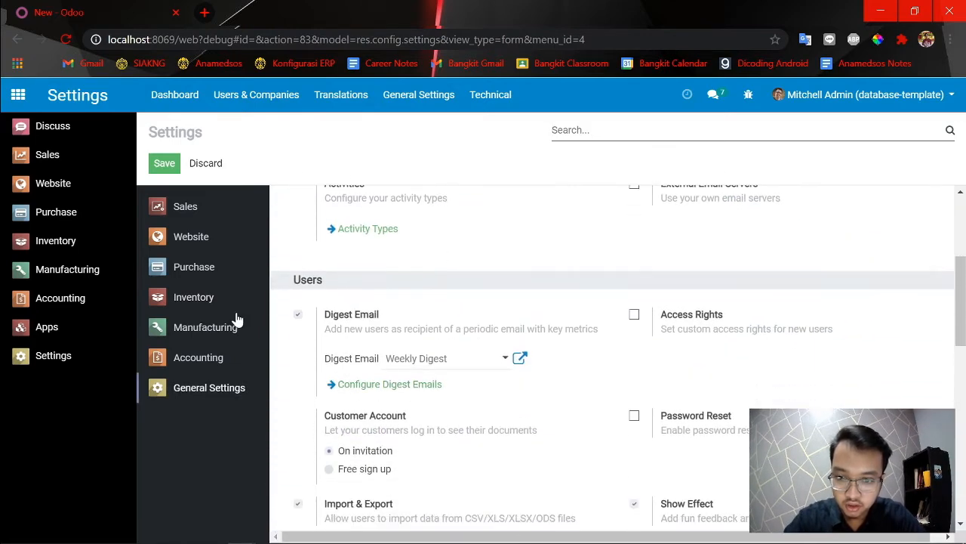
{"action": "left_click", "coordinate": [215, 301]}
{"action": "scroll", "coordinate": [440, 347], "scroll_direction": "down", "scroll_amount": 7}
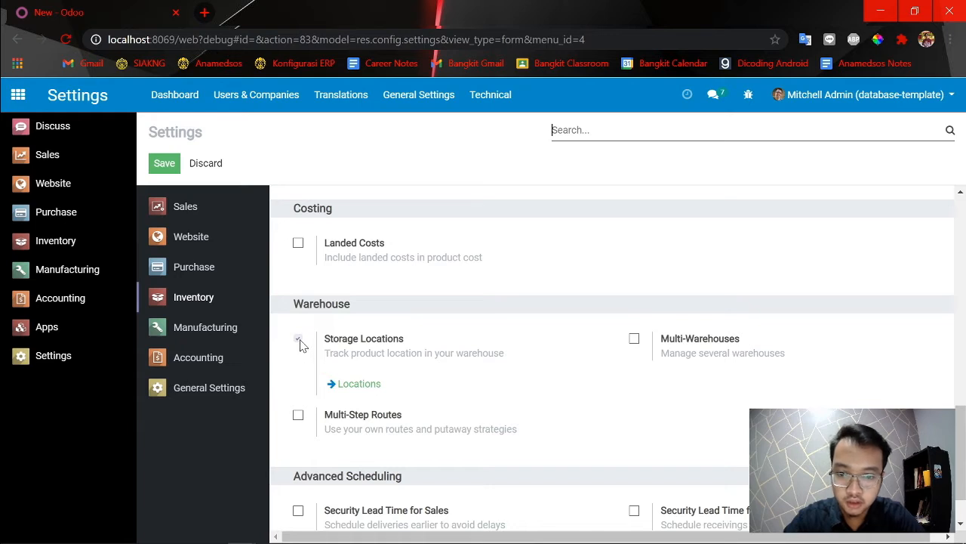
{"action": "left_click", "coordinate": [299, 340]}
{"action": "left_click", "coordinate": [174, 167]}
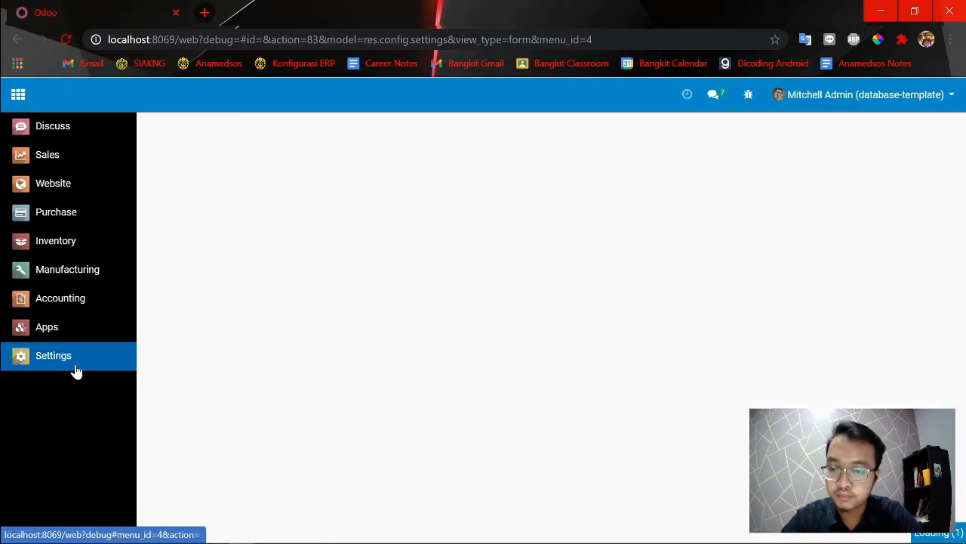
Open the Manager of Purchase user record through Manage access rights and check its Manage Multiple Stock Locations right.
{"action": "left_click", "coordinate": [76, 370]}
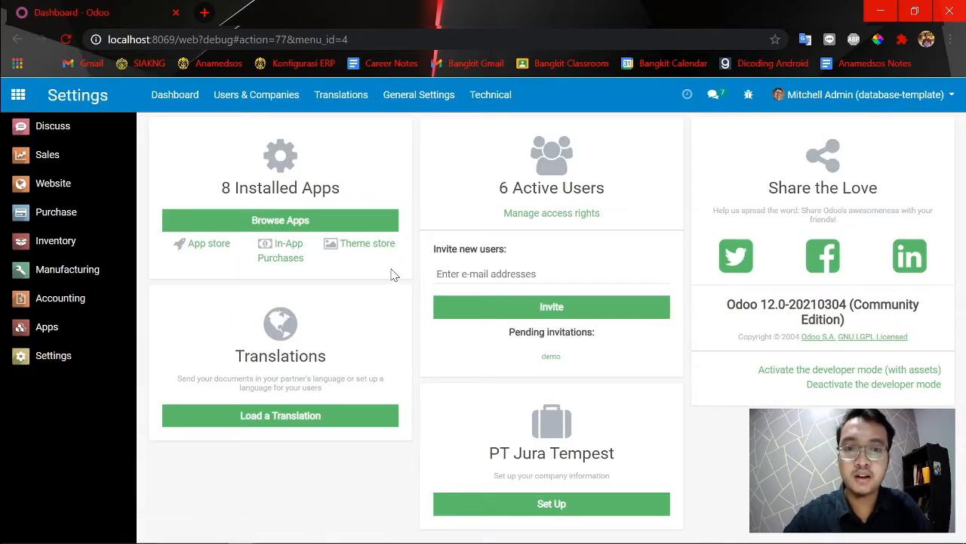
{"action": "left_click", "coordinate": [527, 214]}
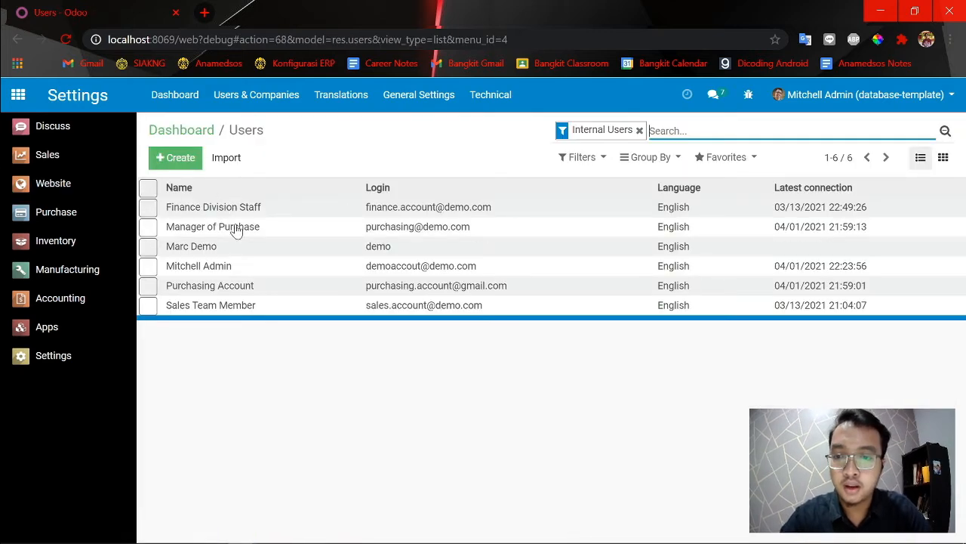
{"action": "left_click", "coordinate": [226, 229]}
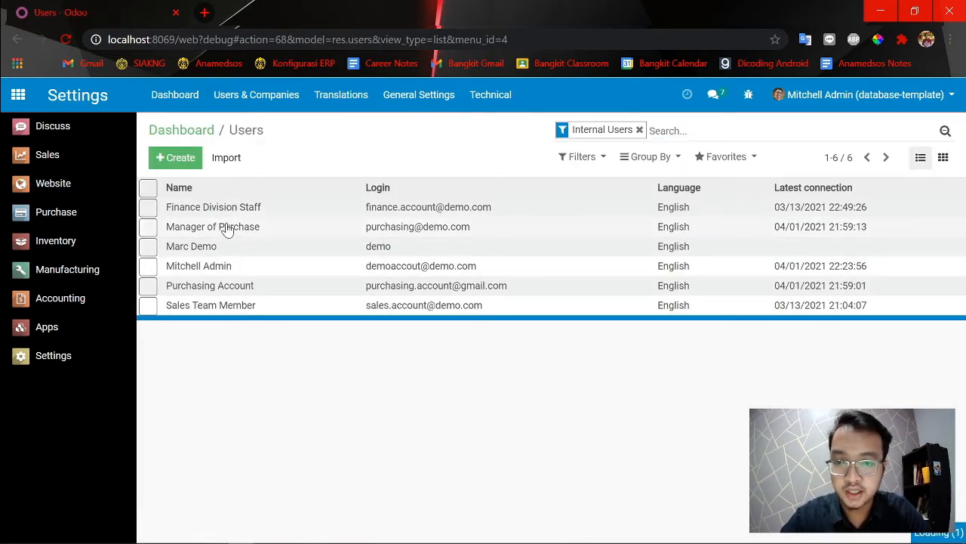
{"action": "scroll", "coordinate": [390, 302], "scroll_direction": "down", "scroll_amount": 5}
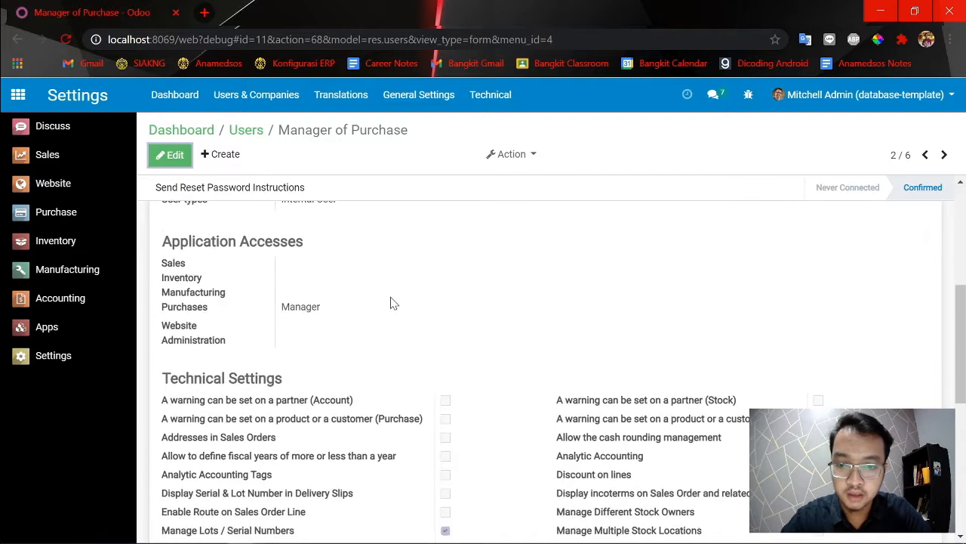
{"action": "left_click", "coordinate": [169, 155]}
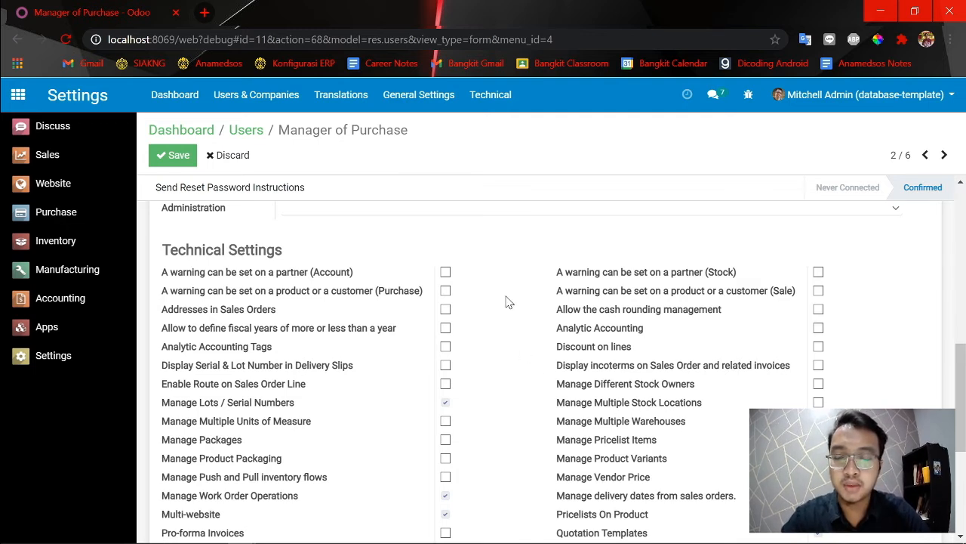
{"action": "left_click", "coordinate": [190, 156]}
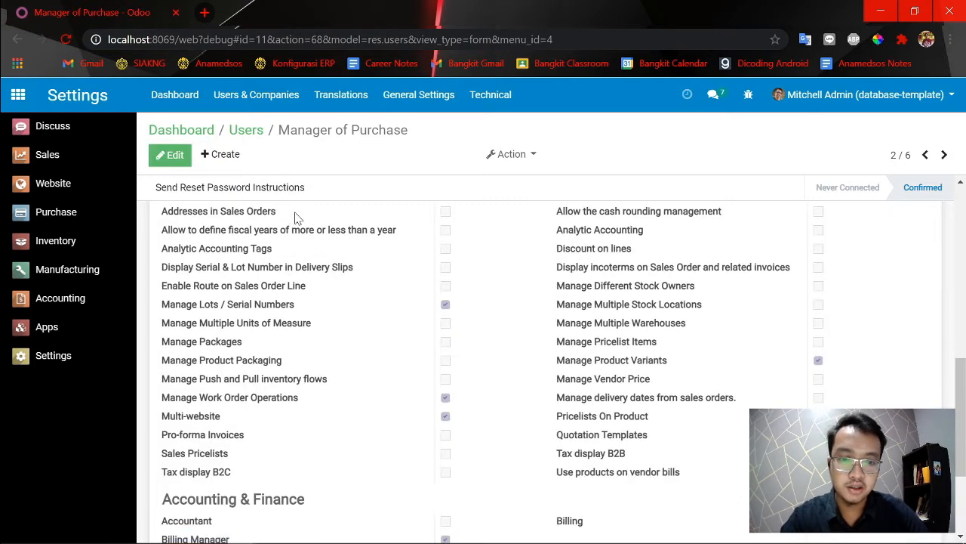
{"action": "scroll", "coordinate": [784, 360], "scroll_direction": "up", "scroll_amount": 1}
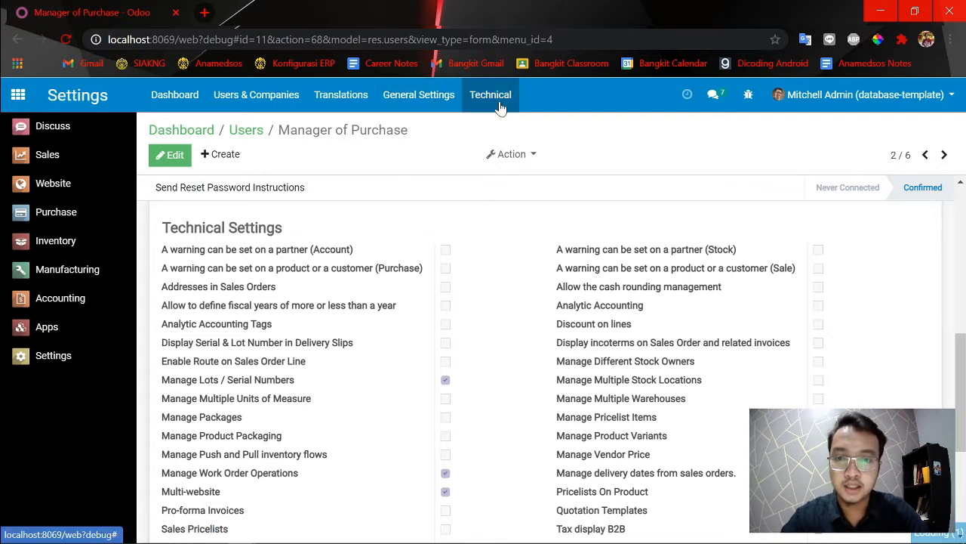
Return to the Inventory settings, find "location" on the page, enable Storage Locations under Warehouse and save.
{"action": "left_click", "coordinate": [421, 108]}
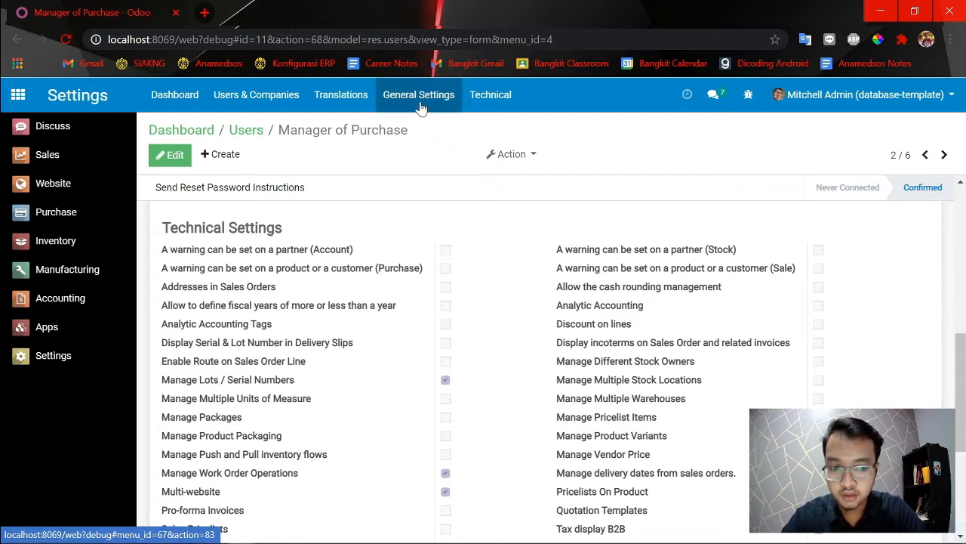
{"action": "left_click", "coordinate": [421, 107]}
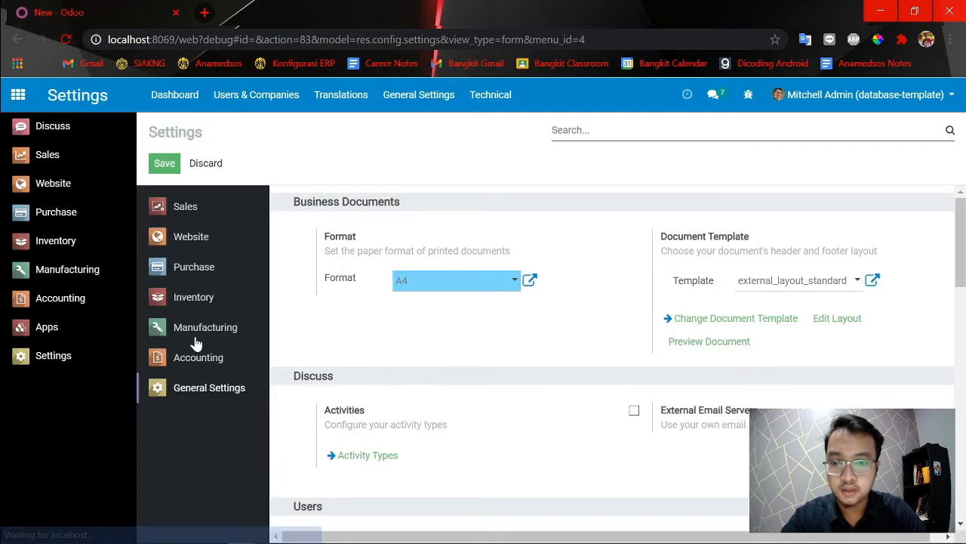
{"action": "left_click", "coordinate": [202, 302]}
{"action": "scroll", "coordinate": [461, 320], "scroll_direction": "down", "scroll_amount": 6}
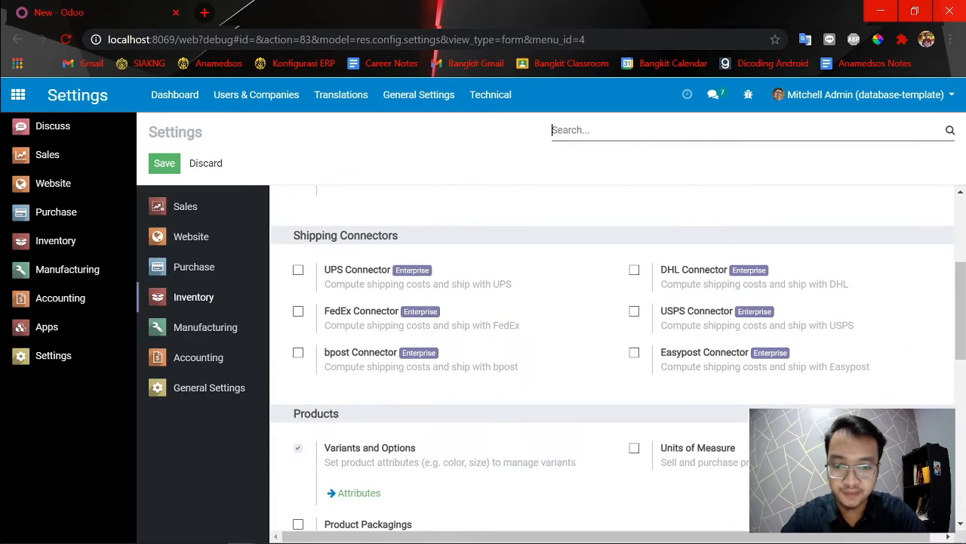
{"action": "scroll", "coordinate": [370, 377], "scroll_direction": "down", "scroll_amount": 4}
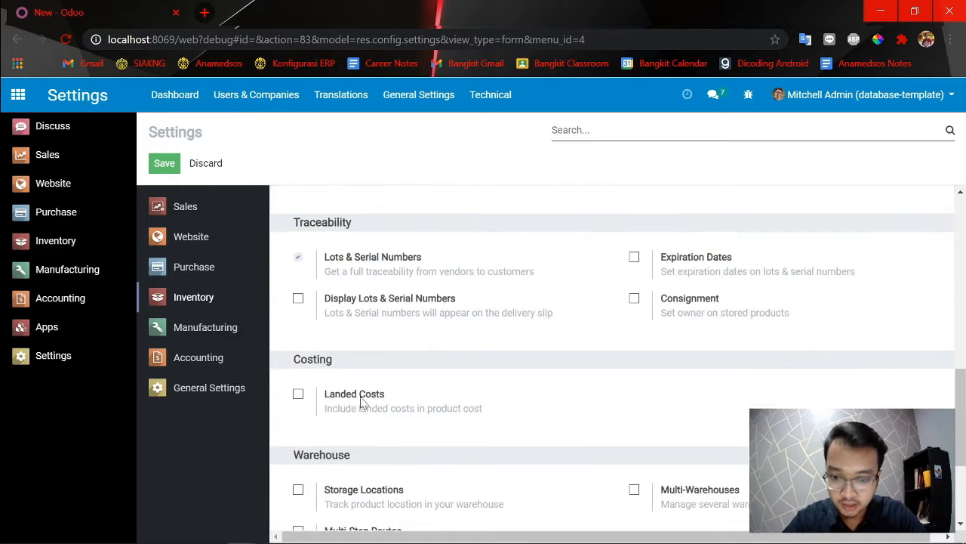
{"action": "scroll", "coordinate": [307, 366], "scroll_direction": "down", "scroll_amount": 1}
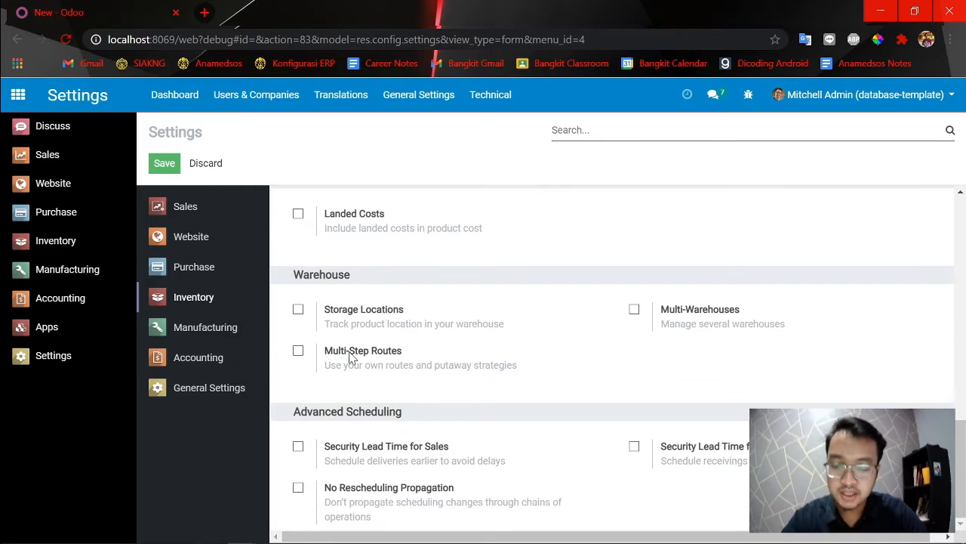
{"action": "mouse_move", "coordinate": [353, 360]}
{"action": "scroll", "coordinate": [378, 388], "scroll_direction": "up", "scroll_amount": 8}
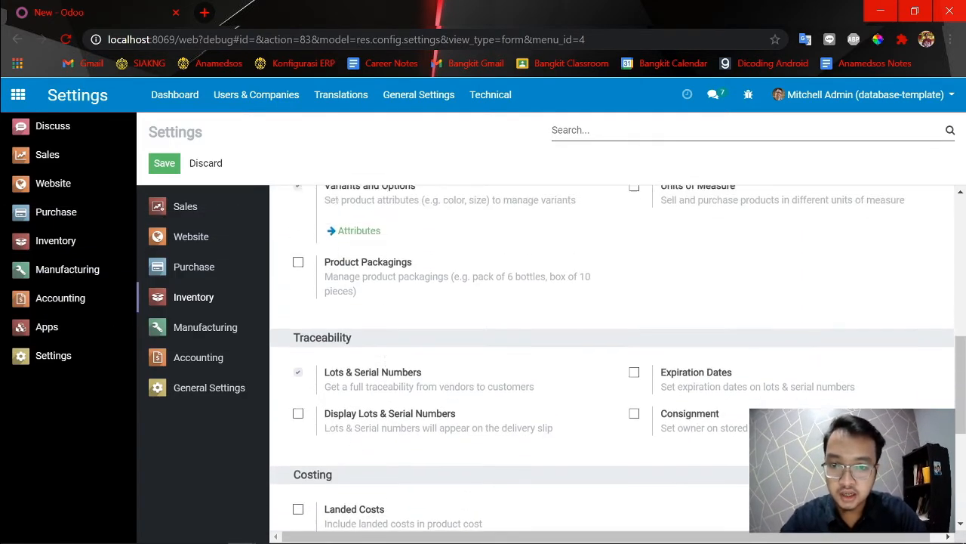
{"action": "scroll", "coordinate": [345, 375], "scroll_direction": "up", "scroll_amount": 3}
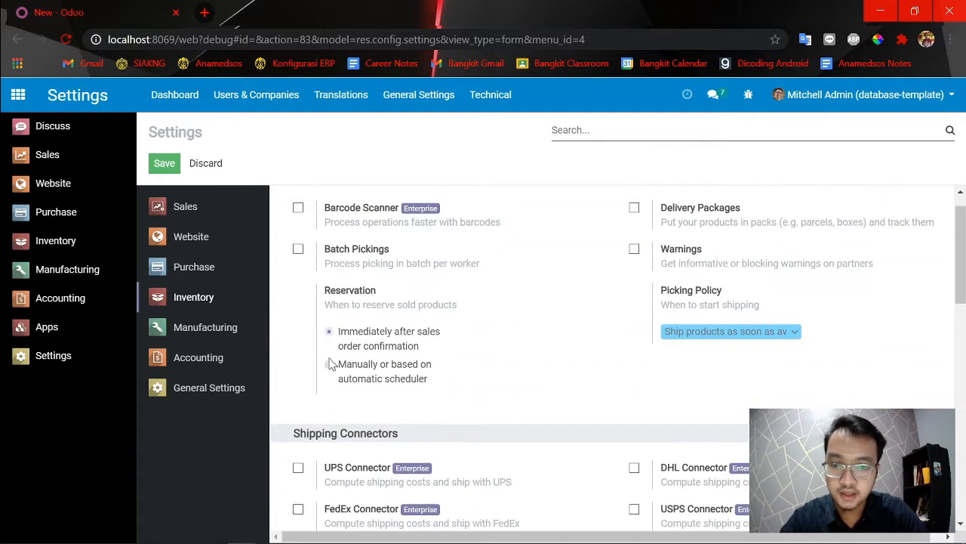
{"action": "key", "text": "ctrl+f"}
{"action": "type", "text": "location"}
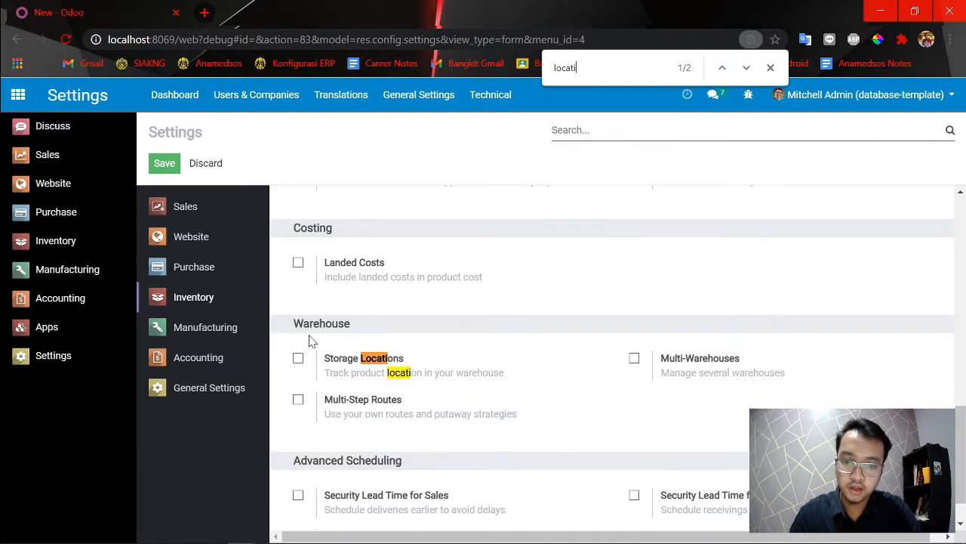
{"action": "left_click", "coordinate": [298, 359]}
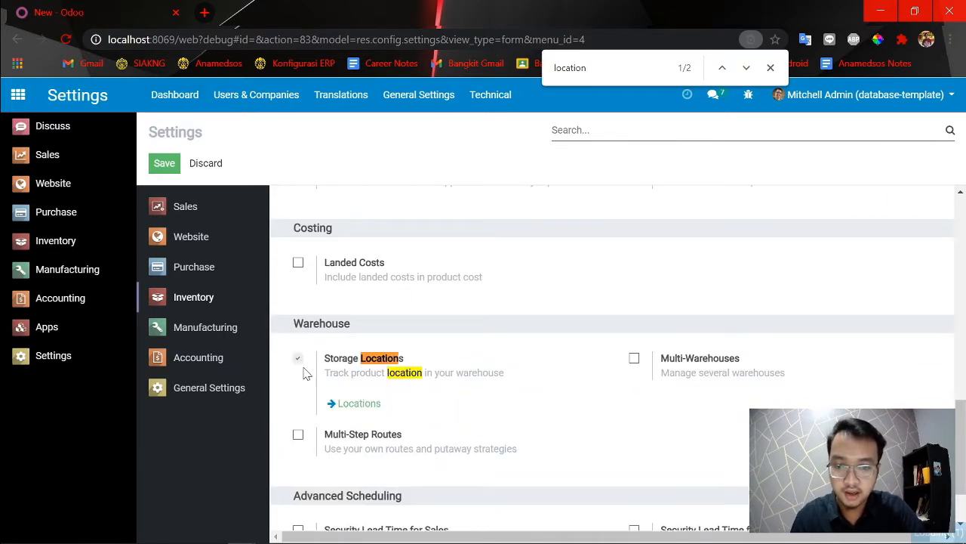
{"action": "left_click", "coordinate": [165, 163]}
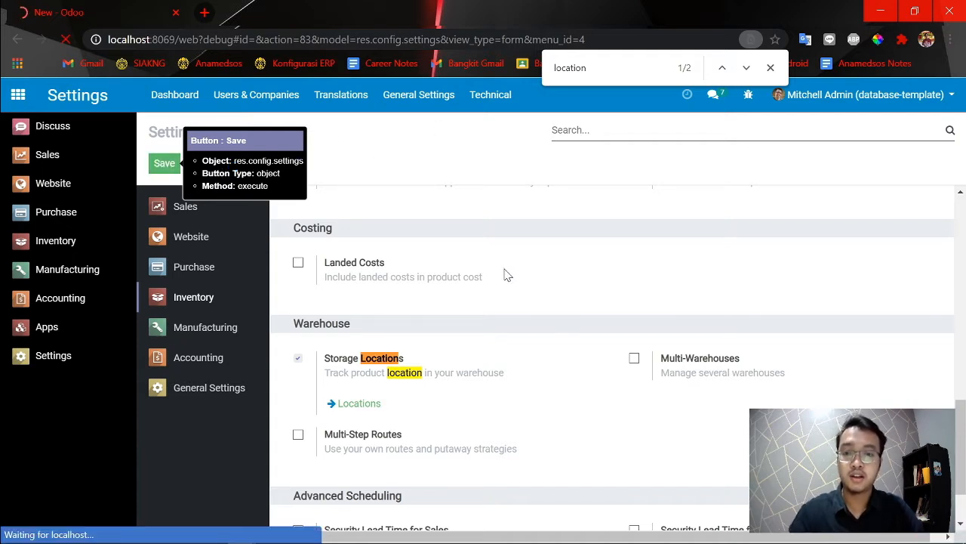
Reopen the Manager of Purchase record from the users list and recheck its technical settings for Manage Multiple Stock Locations.
{"action": "left_click", "coordinate": [421, 97]}
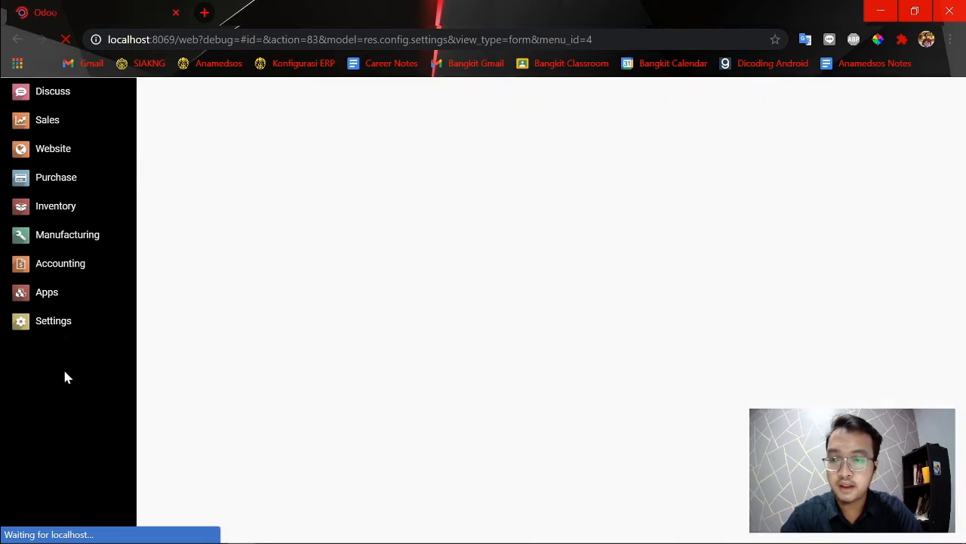
{"action": "left_click", "coordinate": [55, 361]}
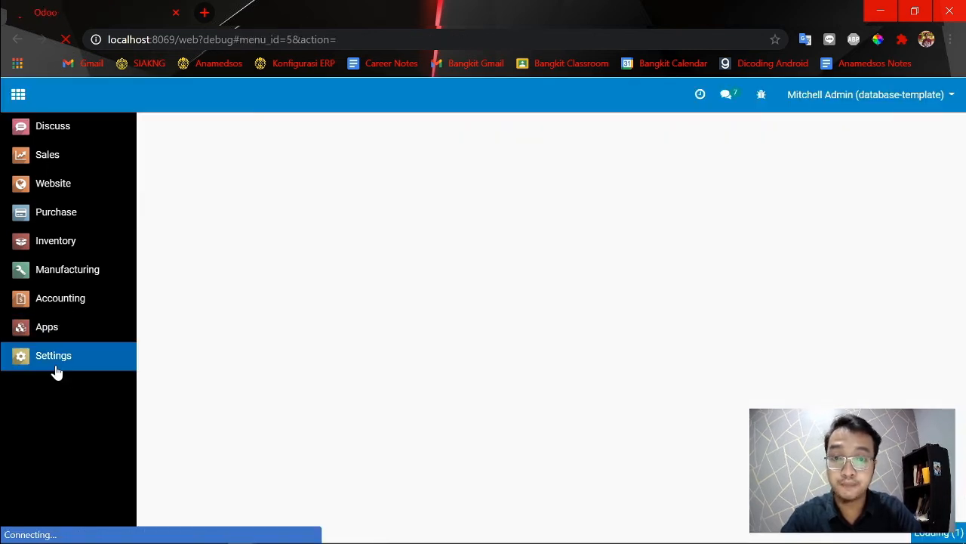
{"action": "left_click", "coordinate": [47, 359]}
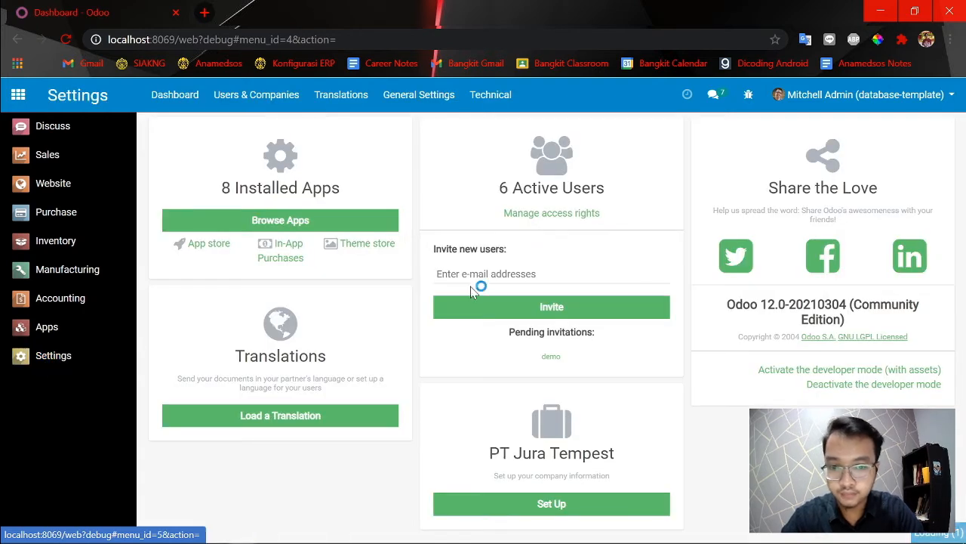
{"action": "left_click", "coordinate": [550, 219]}
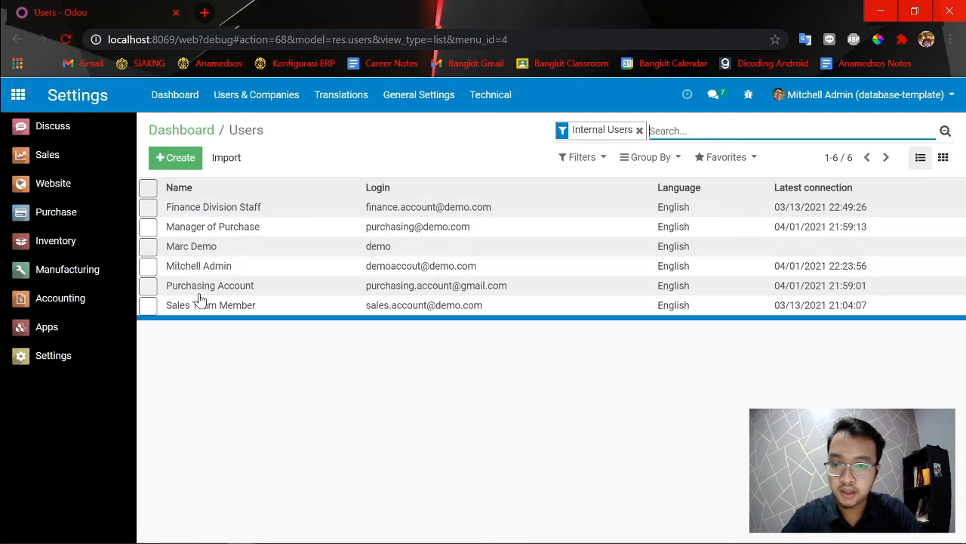
{"action": "left_click", "coordinate": [181, 289]}
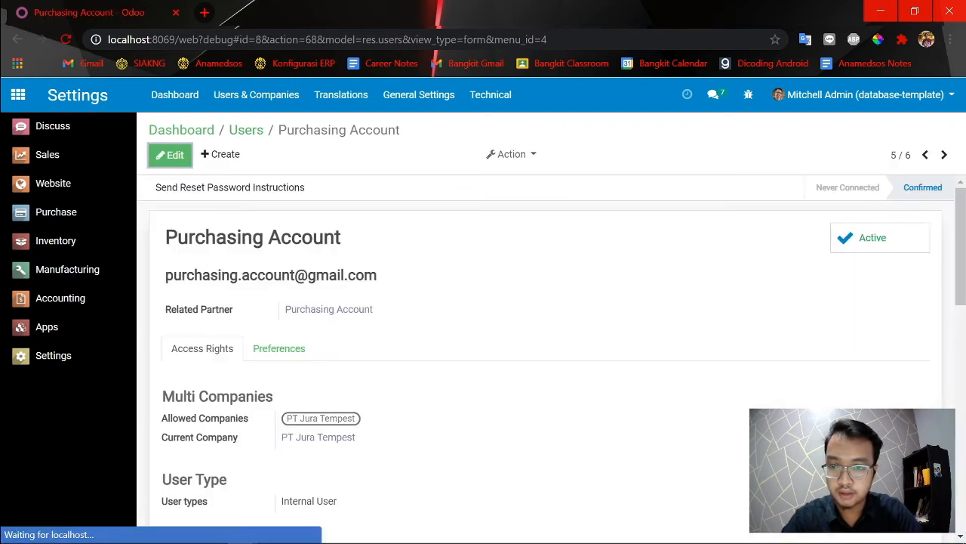
{"action": "left_click", "coordinate": [244, 131]}
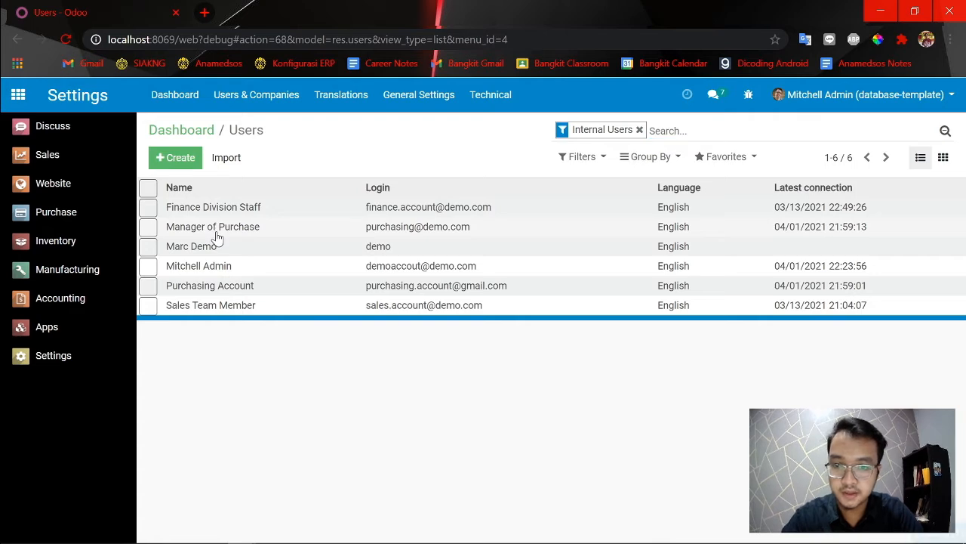
{"action": "left_click", "coordinate": [216, 230]}
{"action": "scroll", "coordinate": [363, 285], "scroll_direction": "down", "scroll_amount": 10}
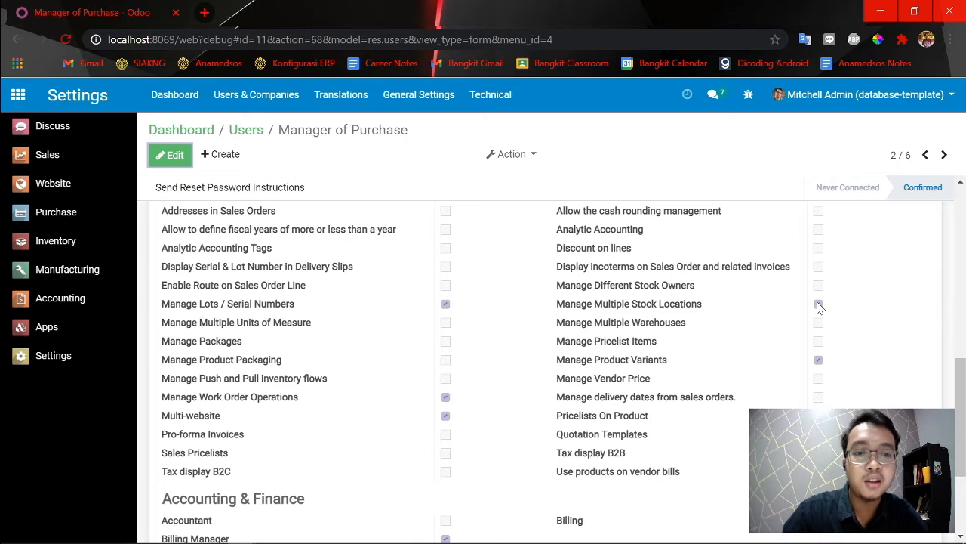
Try to remove the Manage Multiple Stock Locations right from Manager of Purchase and save the record.
{"action": "left_click", "coordinate": [178, 160]}
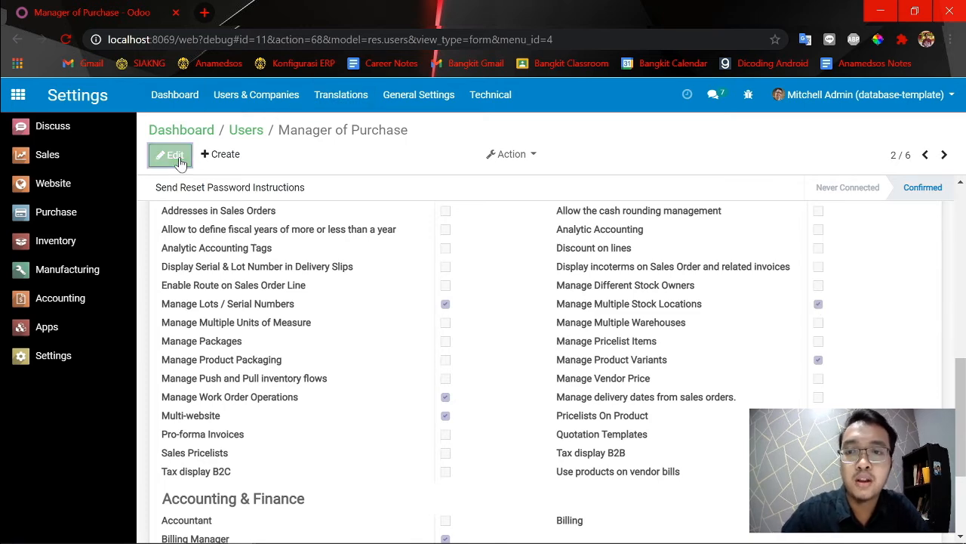
{"action": "scroll", "coordinate": [697, 345], "scroll_direction": "down", "scroll_amount": 10}
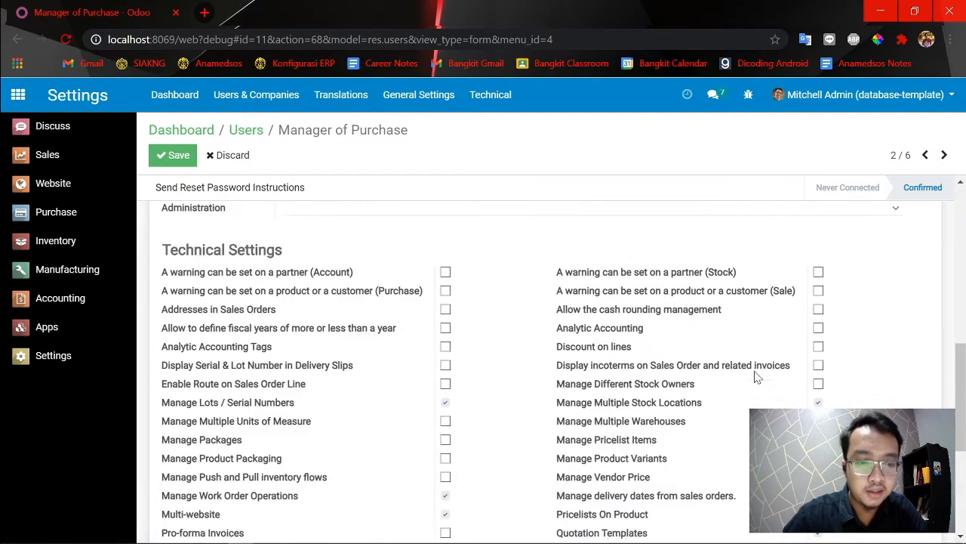
{"action": "scroll", "coordinate": [784, 406], "scroll_direction": "down", "scroll_amount": 1}
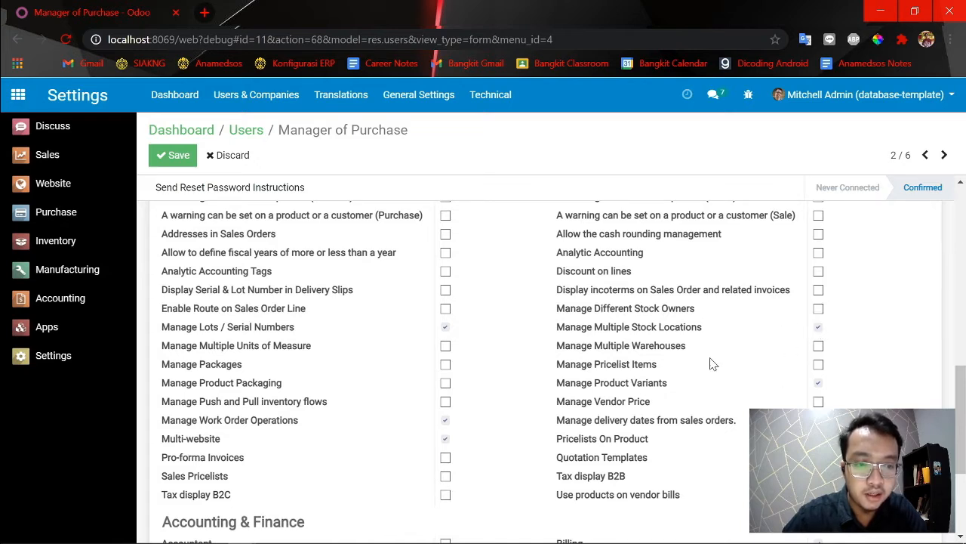
{"action": "left_click", "coordinate": [819, 328]}
{"action": "left_click", "coordinate": [175, 156]}
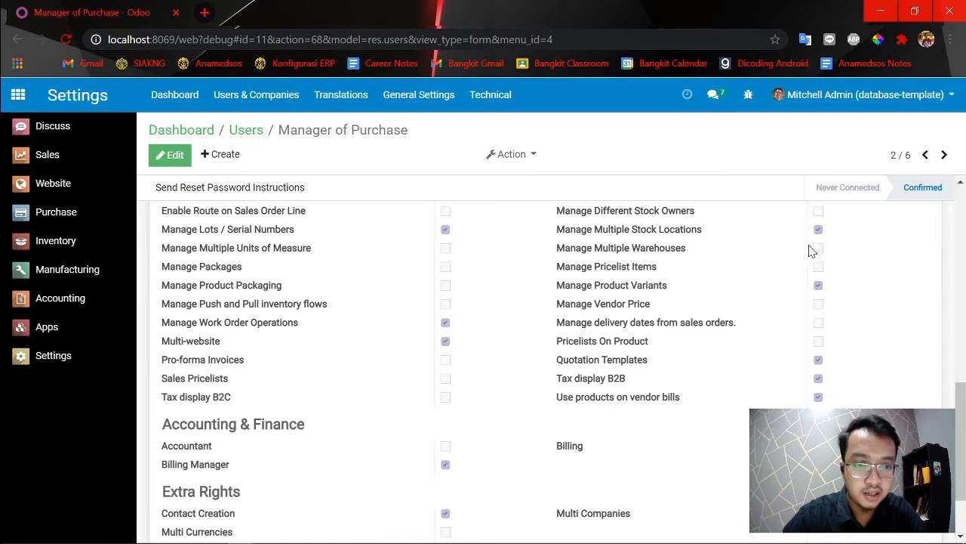
Open the Inventory section of the General Settings.
{"action": "left_click", "coordinate": [421, 107]}
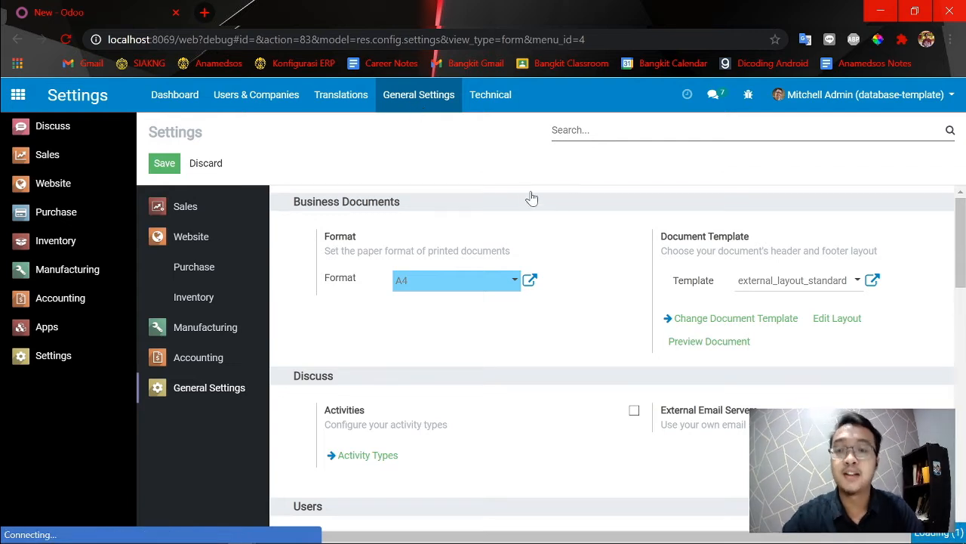
{"action": "left_click", "coordinate": [186, 302]}
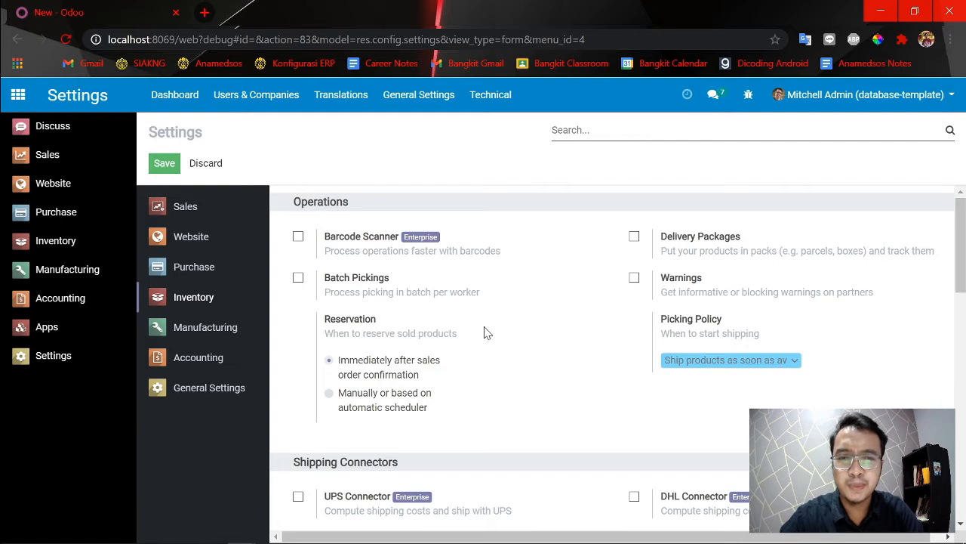
Disable Storage Locations in the Warehouse section of the Inventory settings and save.
{"action": "scroll", "coordinate": [485, 336], "scroll_direction": "down", "scroll_amount": 1}
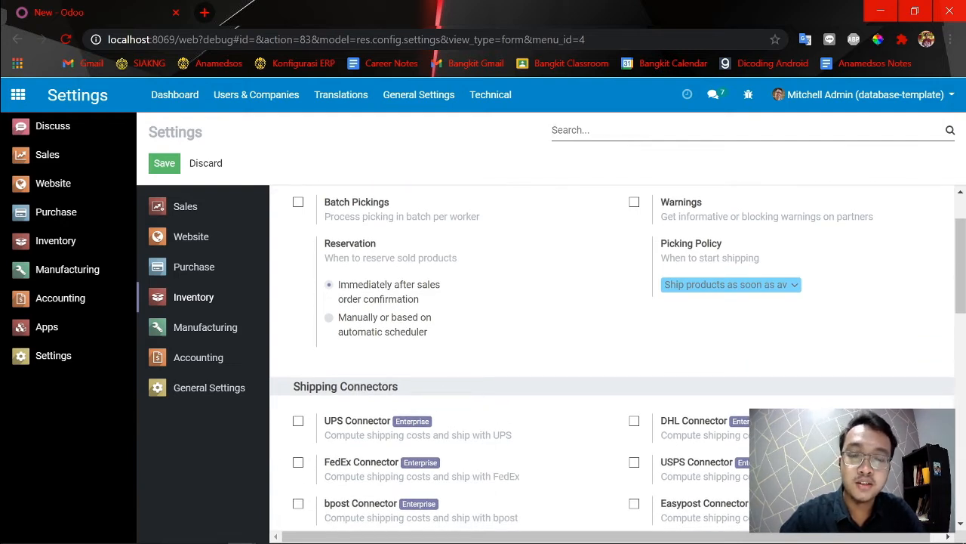
{"action": "scroll", "coordinate": [340, 413], "scroll_direction": "down", "scroll_amount": 3}
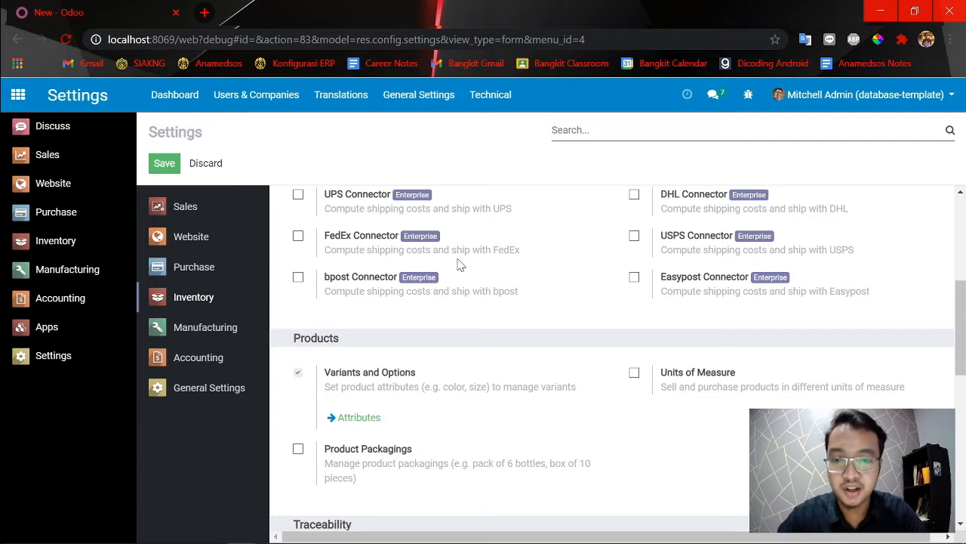
{"action": "scroll", "coordinate": [460, 264], "scroll_direction": "down", "scroll_amount": 4}
{"action": "scroll", "coordinate": [324, 317], "scroll_direction": "down", "scroll_amount": 3}
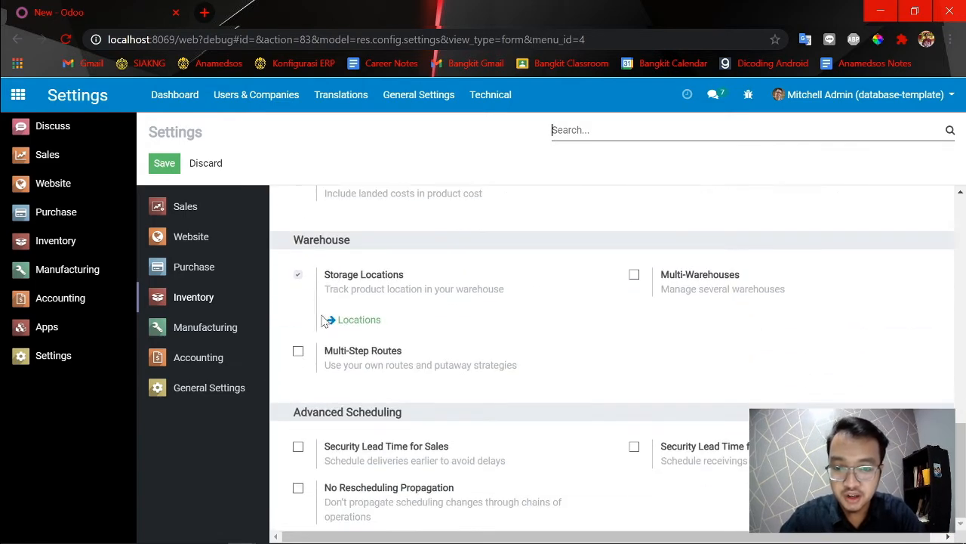
{"action": "left_click", "coordinate": [298, 277]}
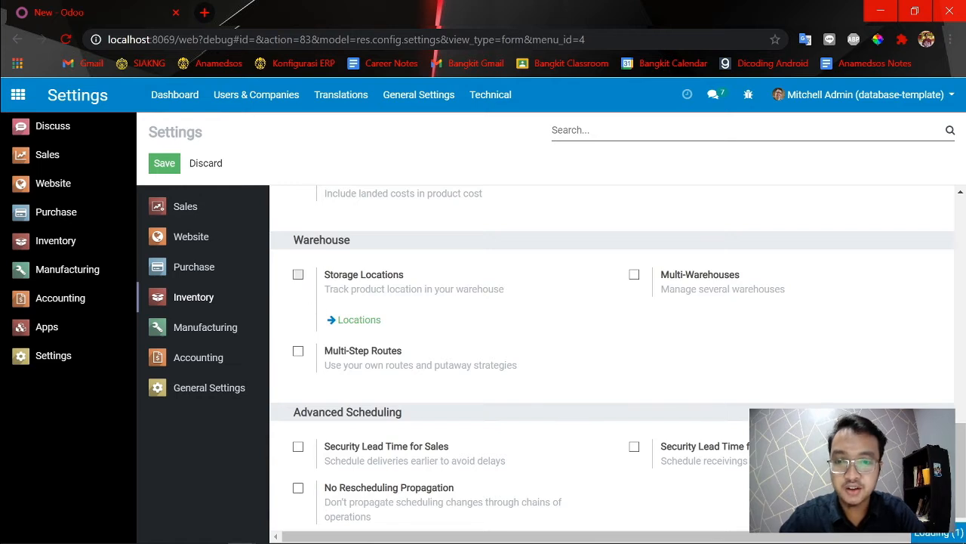
{"action": "left_click", "coordinate": [162, 164]}
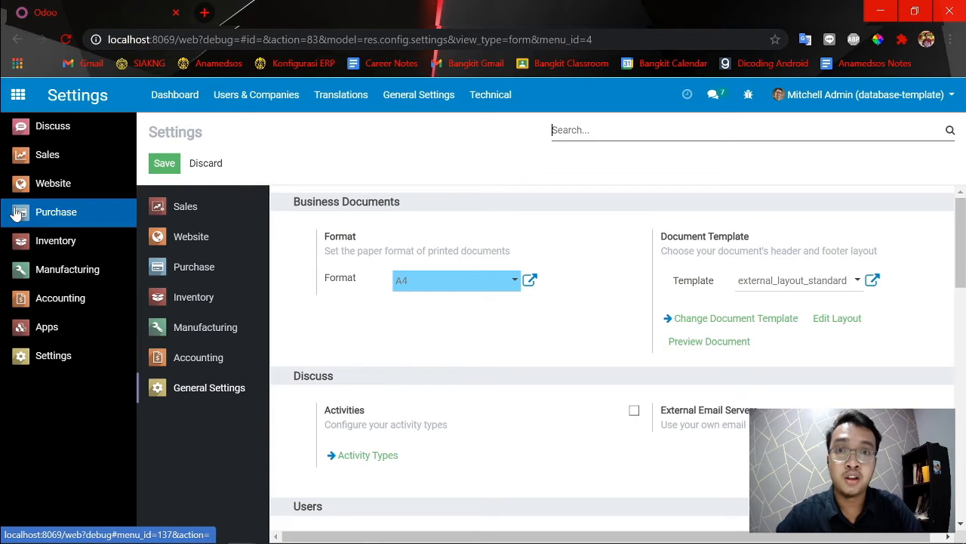
Reopen the Manager of Purchase record from the users list and check its application accesses and Manage Multiple Stock Locations right.
{"action": "left_click", "coordinate": [435, 109]}
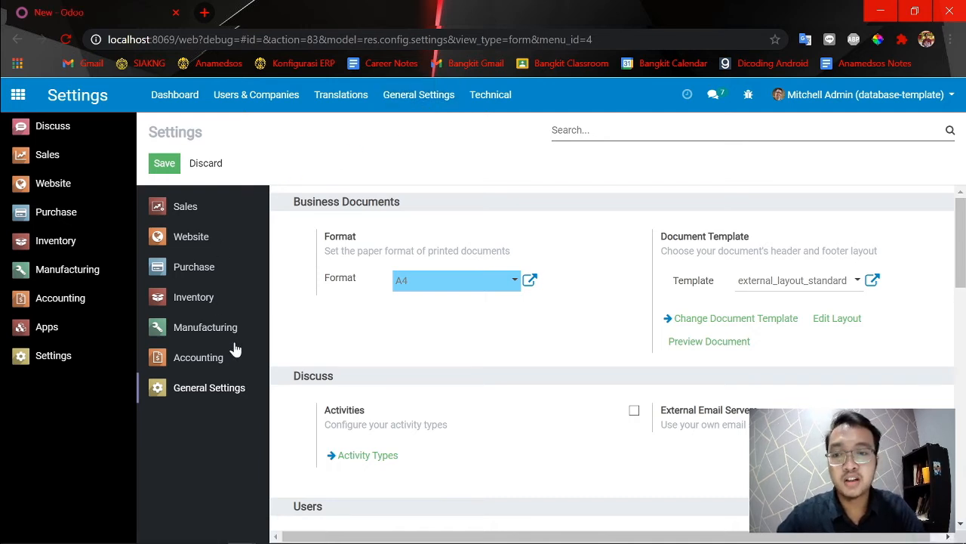
{"action": "left_click", "coordinate": [59, 364]}
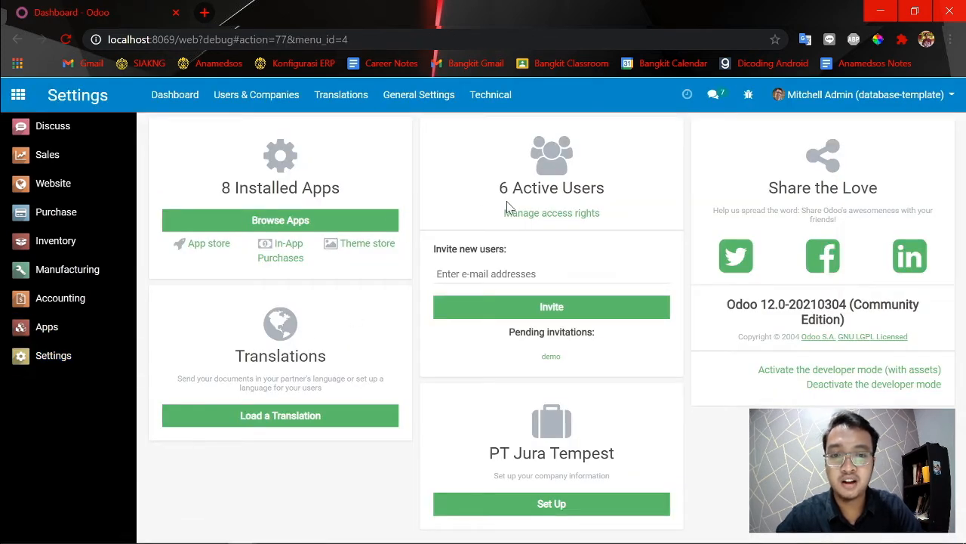
{"action": "left_click", "coordinate": [519, 216]}
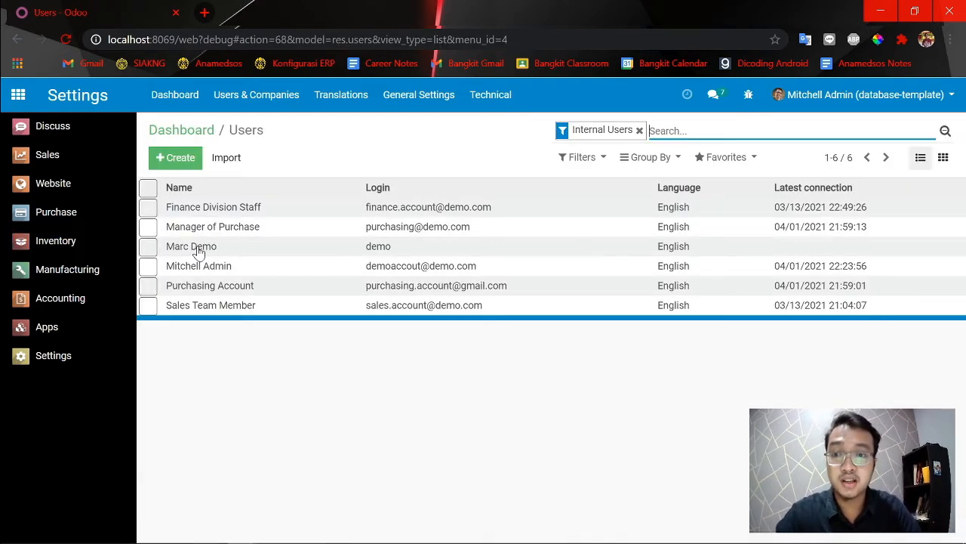
{"action": "left_click", "coordinate": [242, 236]}
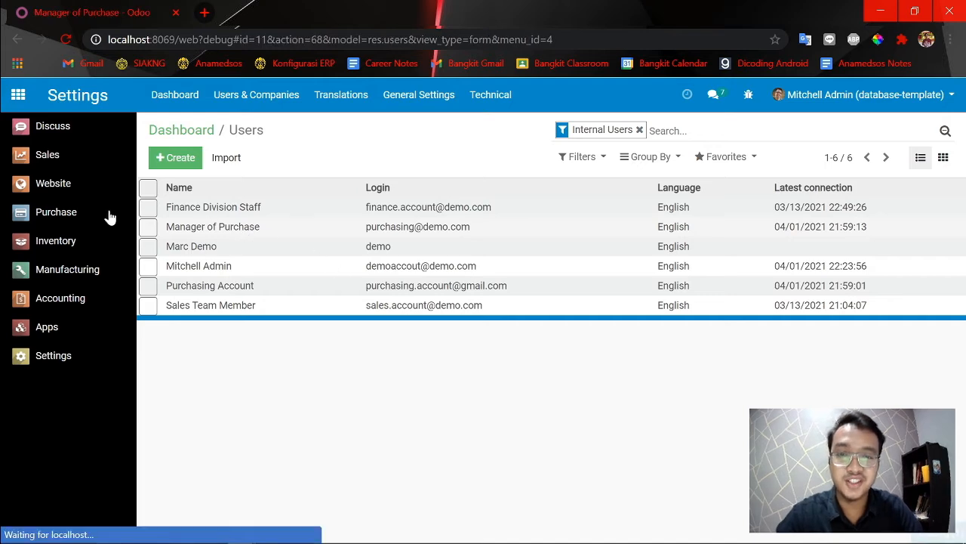
{"action": "scroll", "coordinate": [468, 337], "scroll_direction": "down", "scroll_amount": 6}
{"action": "scroll", "coordinate": [430, 345], "scroll_direction": "down", "scroll_amount": 1}
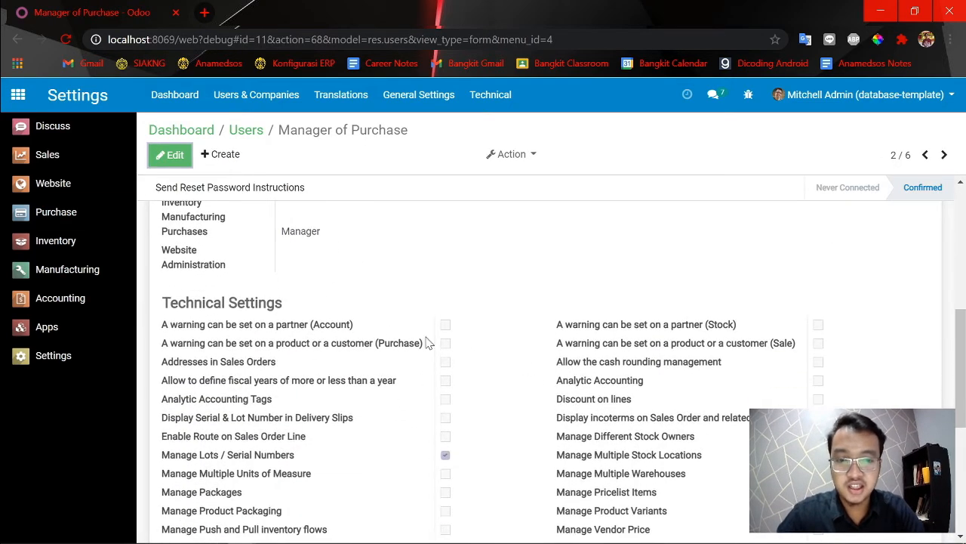
{"action": "scroll", "coordinate": [822, 468], "scroll_direction": "down", "scroll_amount": 2}
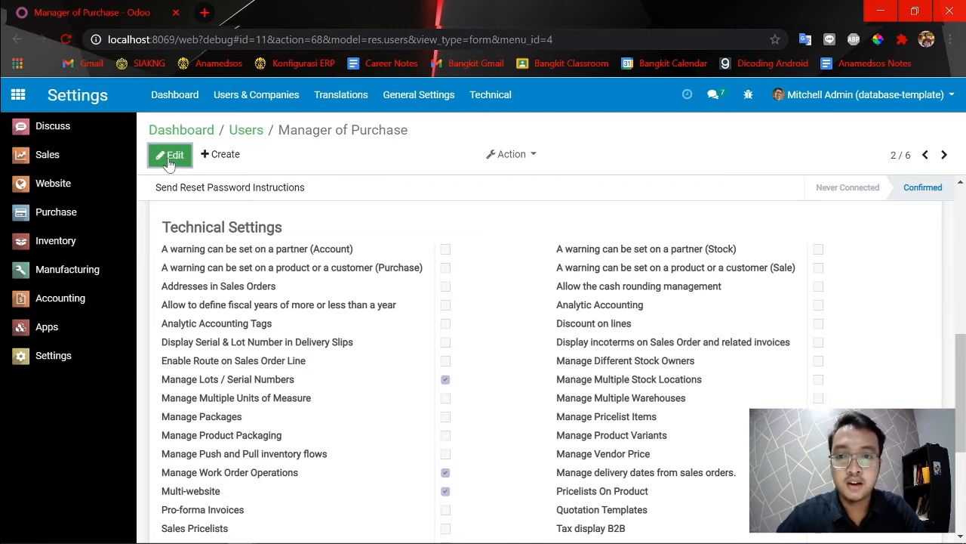
{"action": "scroll", "coordinate": [455, 336], "scroll_direction": "up", "scroll_amount": 12}
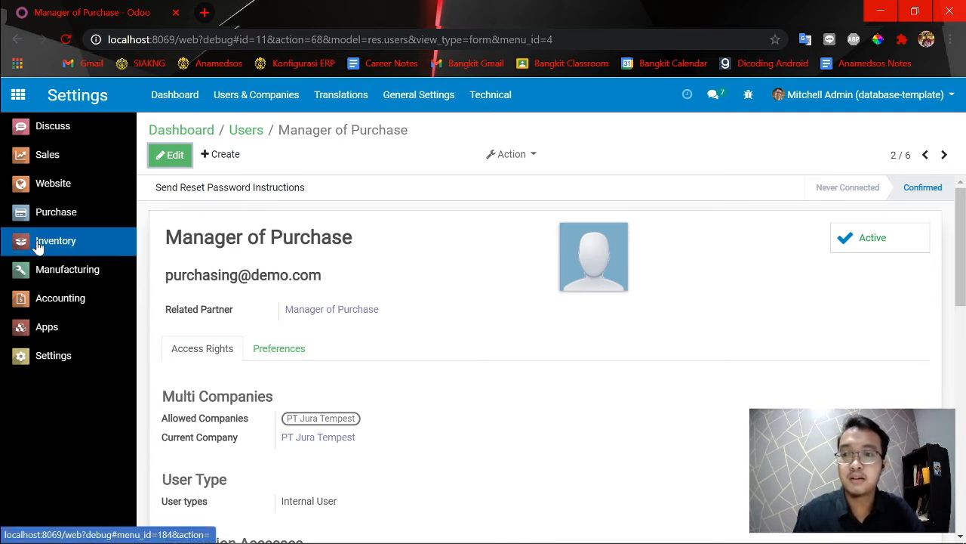
{"action": "scroll", "coordinate": [550, 292], "scroll_direction": "down", "scroll_amount": 8}
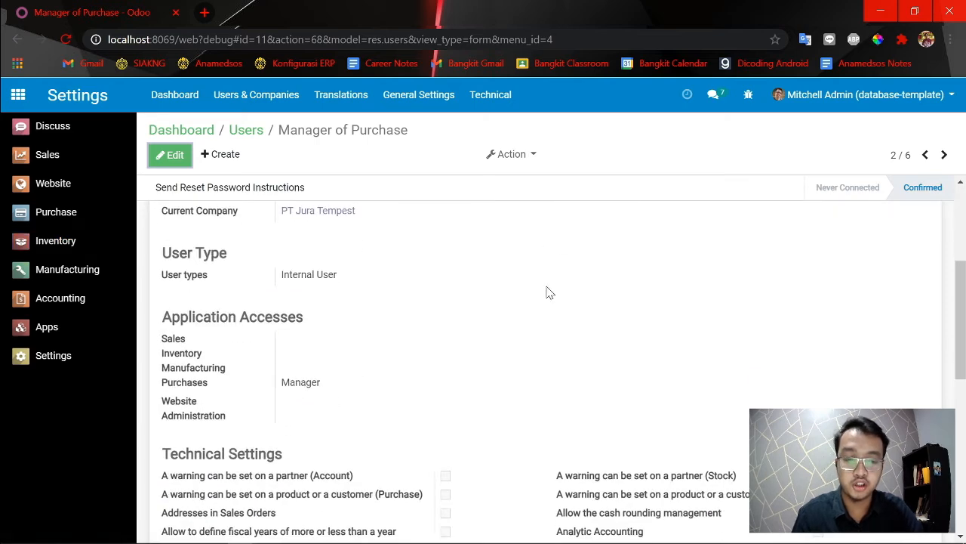
Switch to the incognito browser window and log in with the Manager of Purchase account's email and password.
{"action": "key", "text": "alt+Tab"}
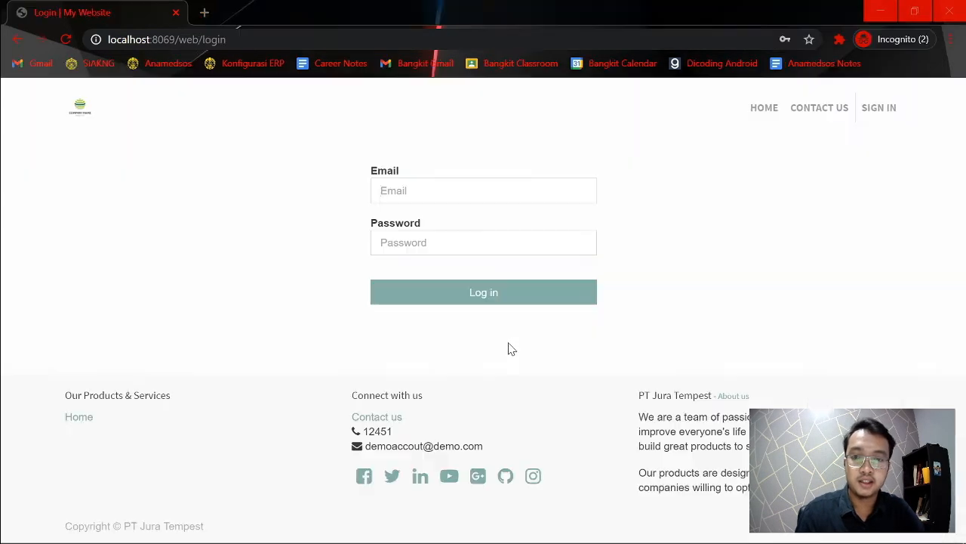
{"action": "left_click", "coordinate": [475, 191]}
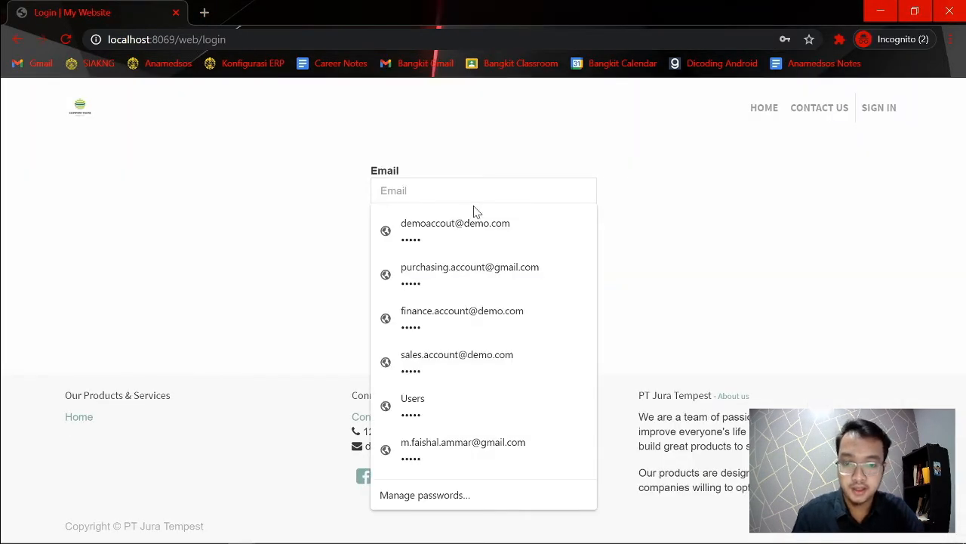
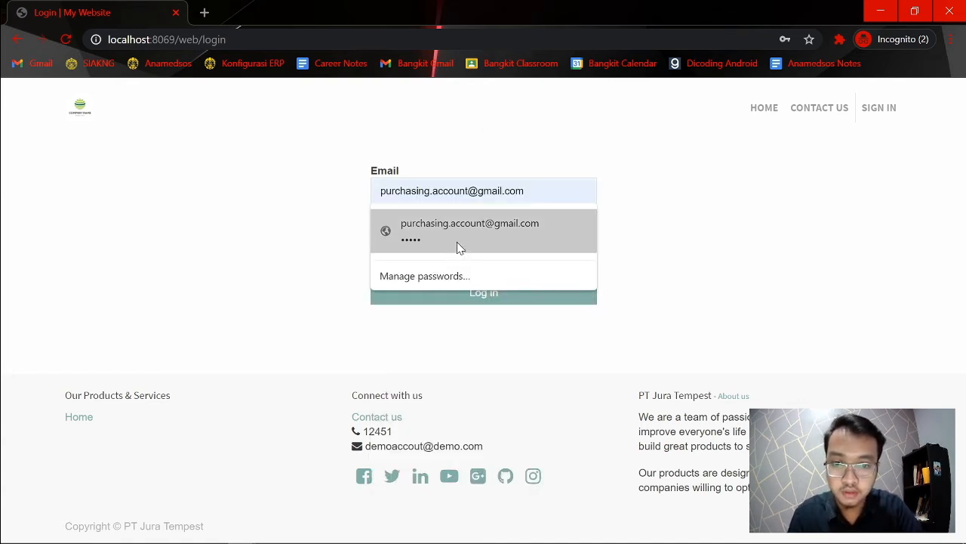
{"action": "left_click", "coordinate": [460, 248]}
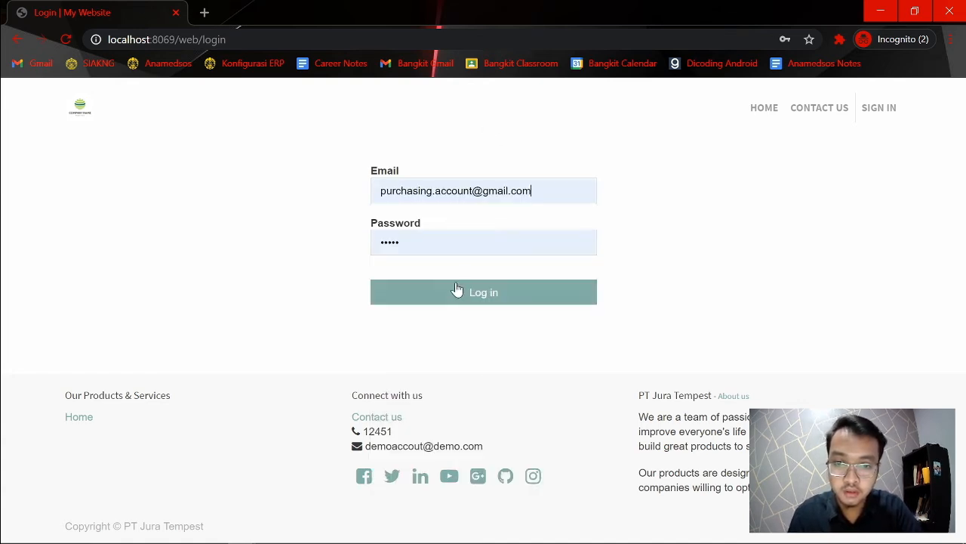
{"action": "left_click", "coordinate": [471, 292]}
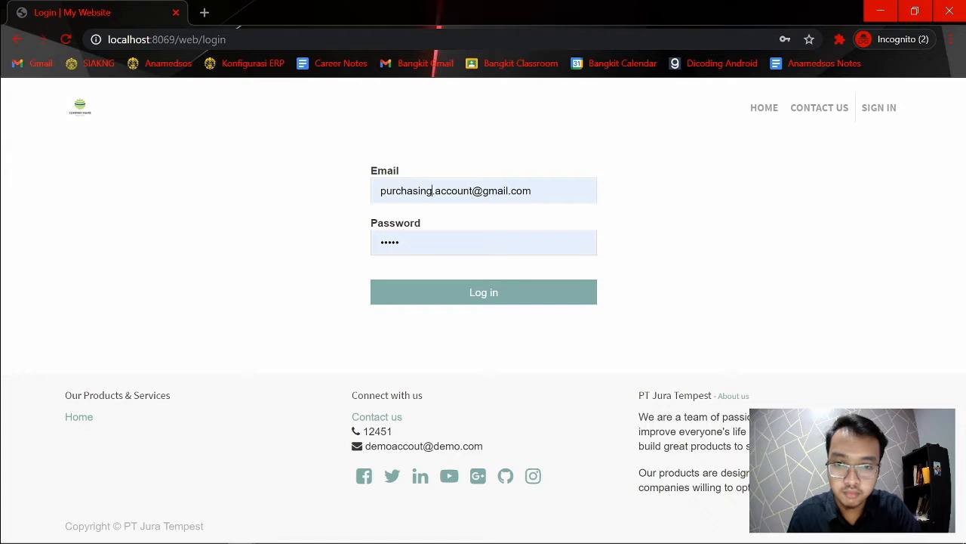
{"action": "left_click", "coordinate": [433, 191]}
{"action": "key", "text": "BackSpace"}
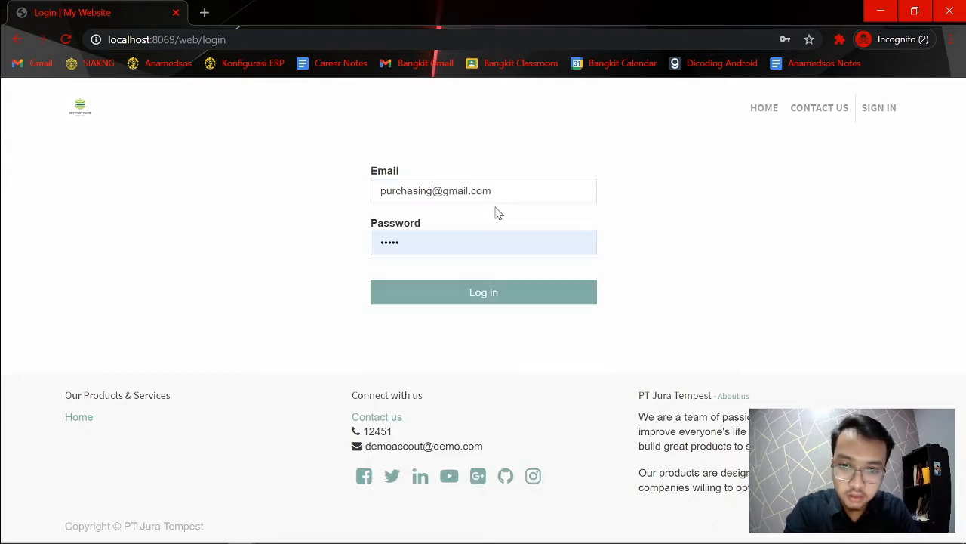
{"action": "type", "text": "demo"}
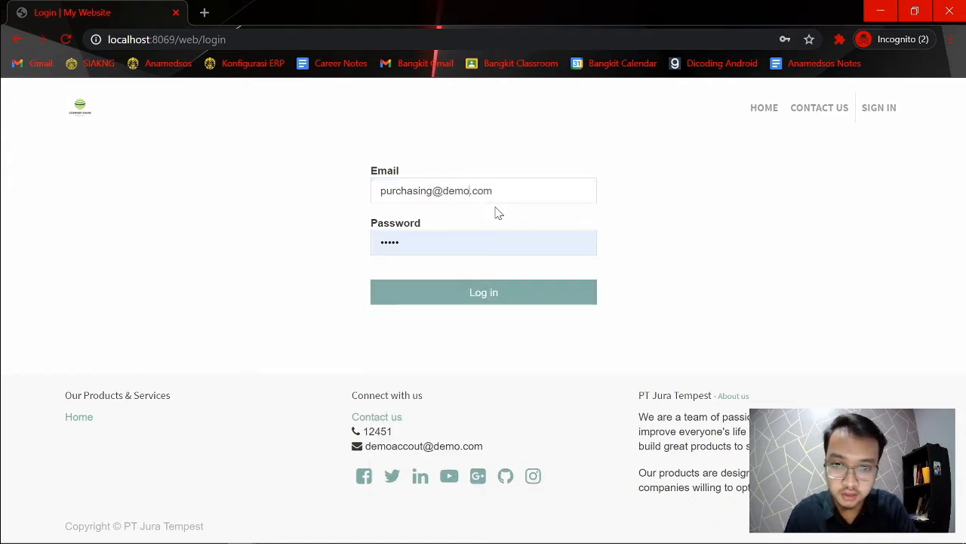
{"action": "left_click", "coordinate": [504, 302]}
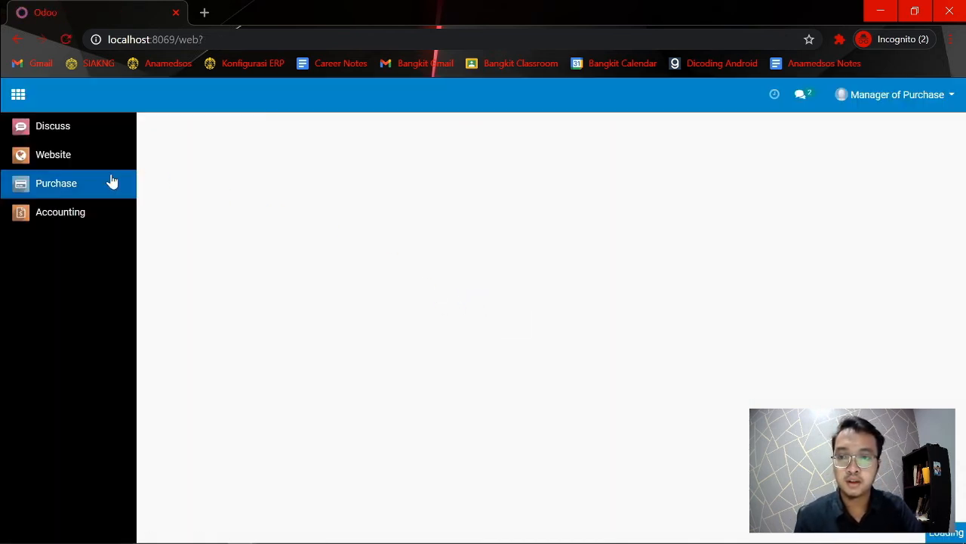
{"action": "left_click", "coordinate": [67, 214]}
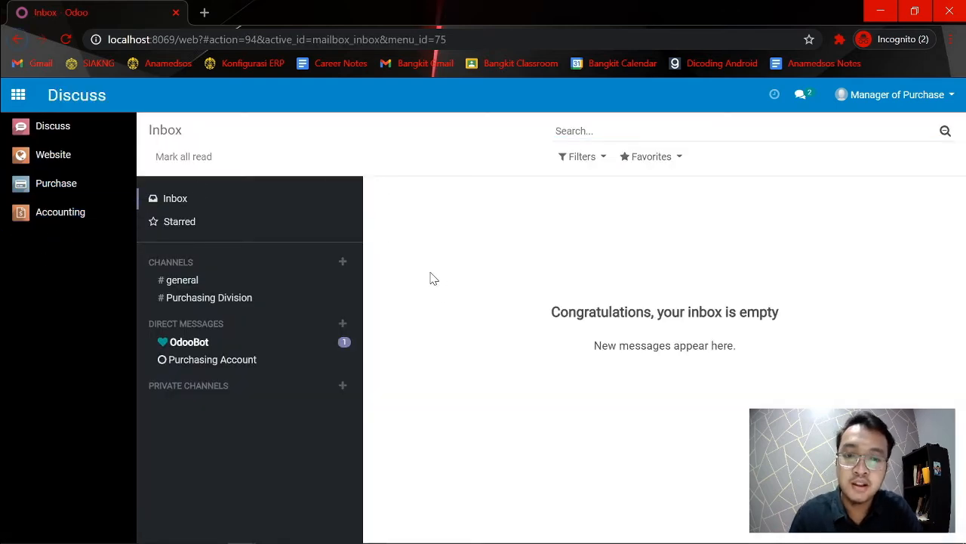
Return to the admin window, set the Inventory application access of Manager of Purchase to User and save the record.
{"action": "key", "text": "alt+Tab"}
{"action": "left_click", "coordinate": [185, 158]}
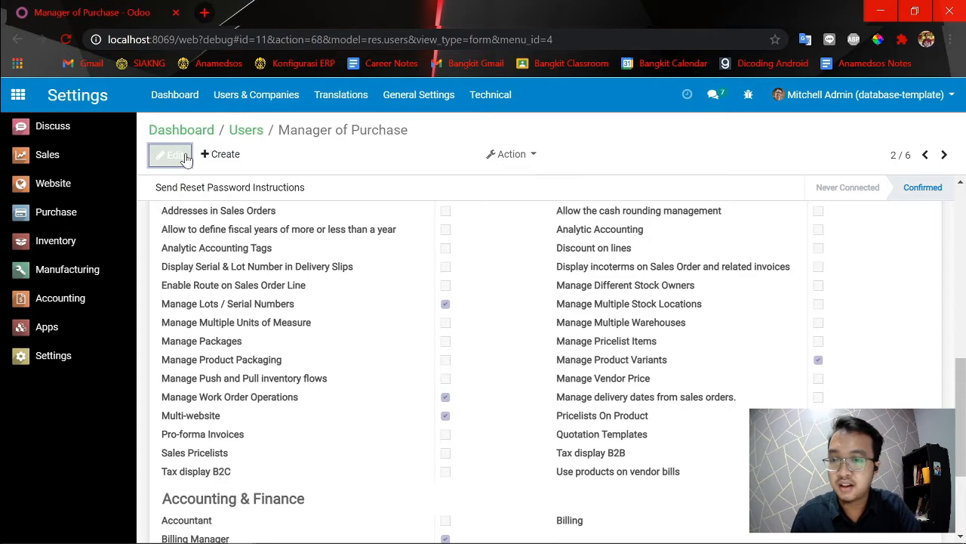
{"action": "scroll", "coordinate": [308, 364], "scroll_direction": "up", "scroll_amount": 3}
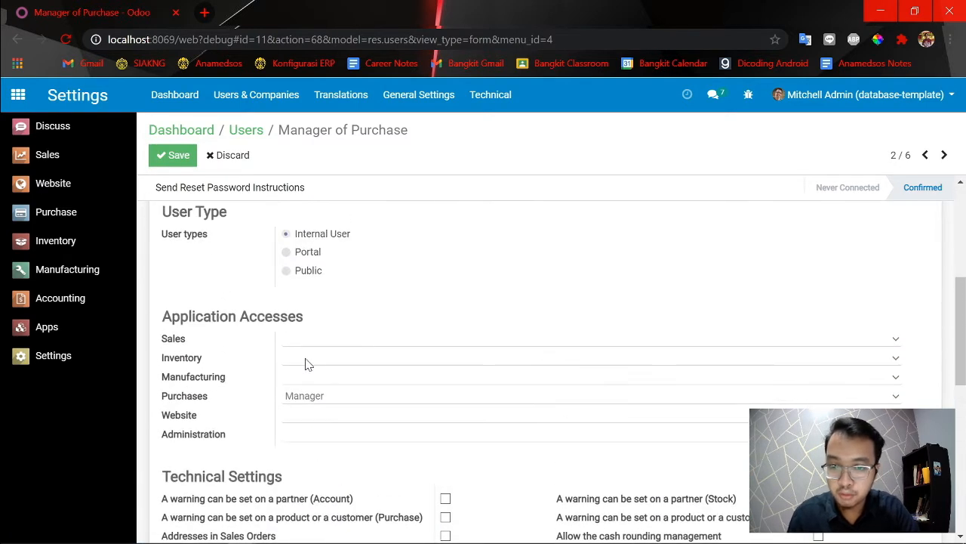
{"action": "left_click", "coordinate": [303, 359]}
{"action": "left_click", "coordinate": [307, 385]}
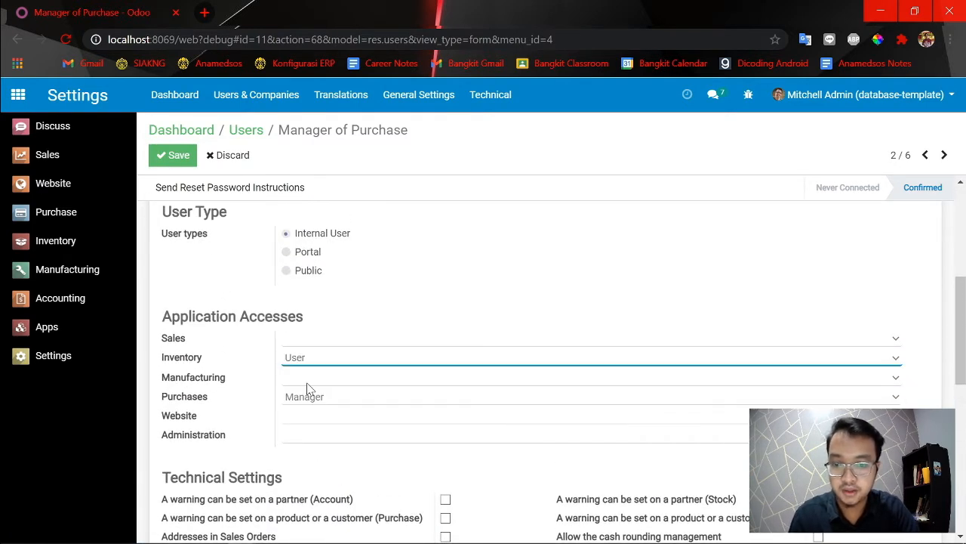
{"action": "left_click", "coordinate": [174, 158]}
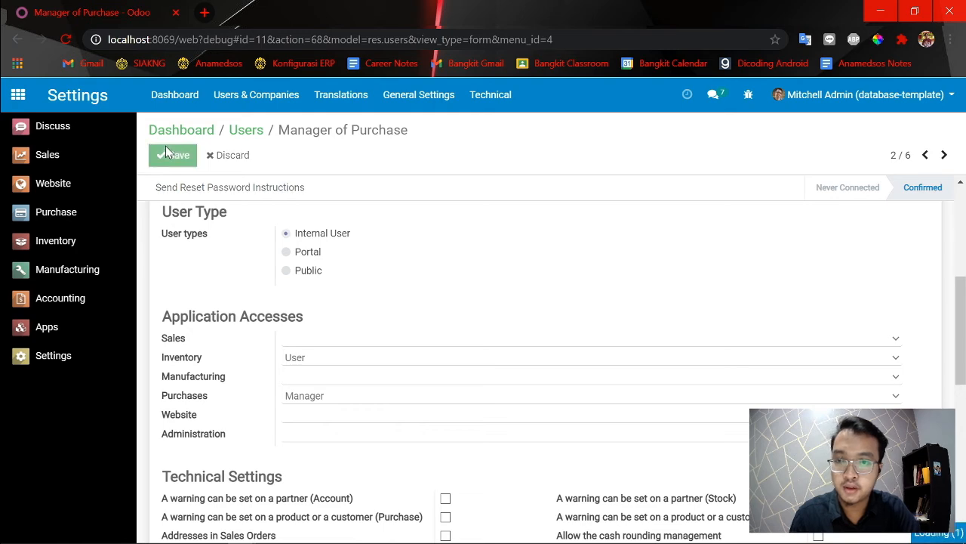
Switch to the Manager of Purchase session, reload it and open the Inventory app to check its available menus.
{"action": "key", "text": "alt+Tab"}
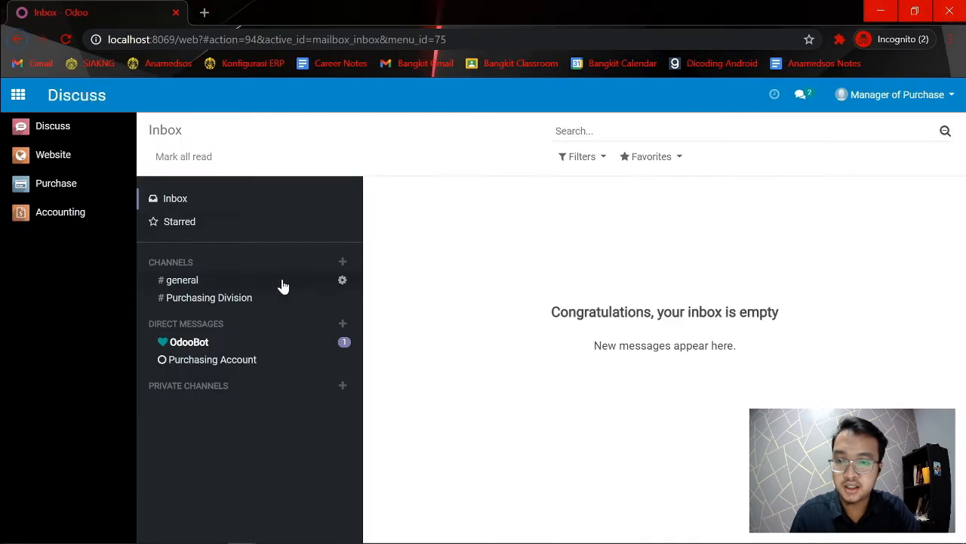
{"action": "left_click", "coordinate": [79, 134]}
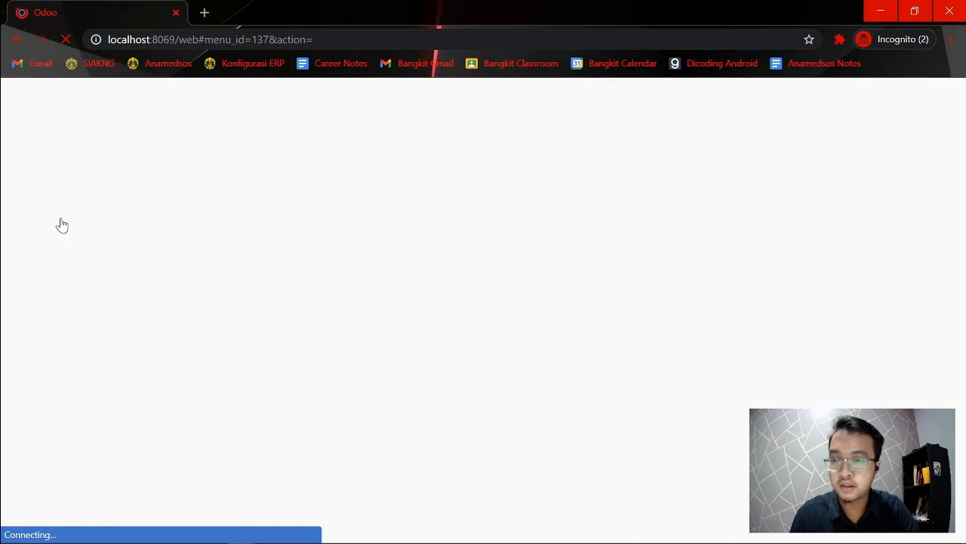
{"action": "left_click", "coordinate": [67, 213]}
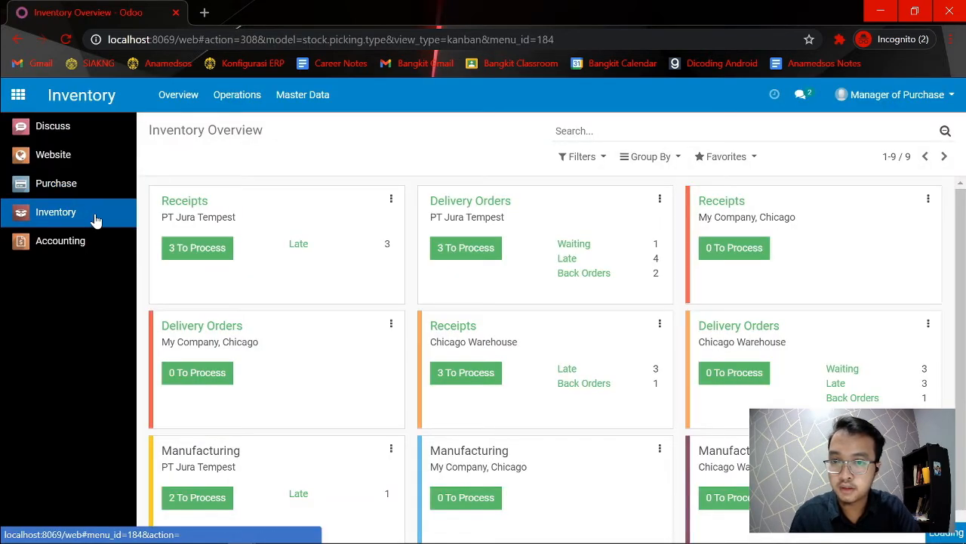
{"action": "left_click", "coordinate": [388, 106]}
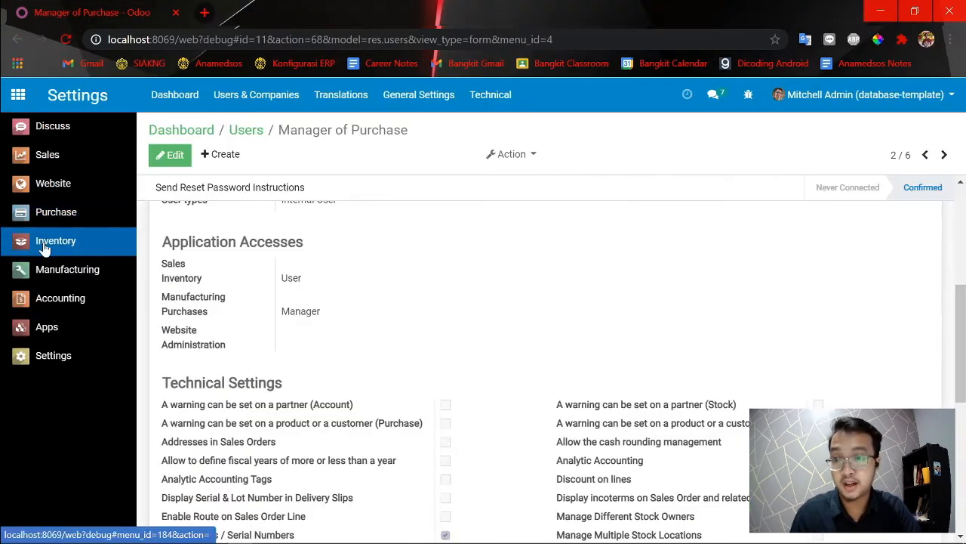
Open the Inventory app in the admin session and show its Configuration options for comparison.
{"action": "left_click", "coordinate": [44, 246]}
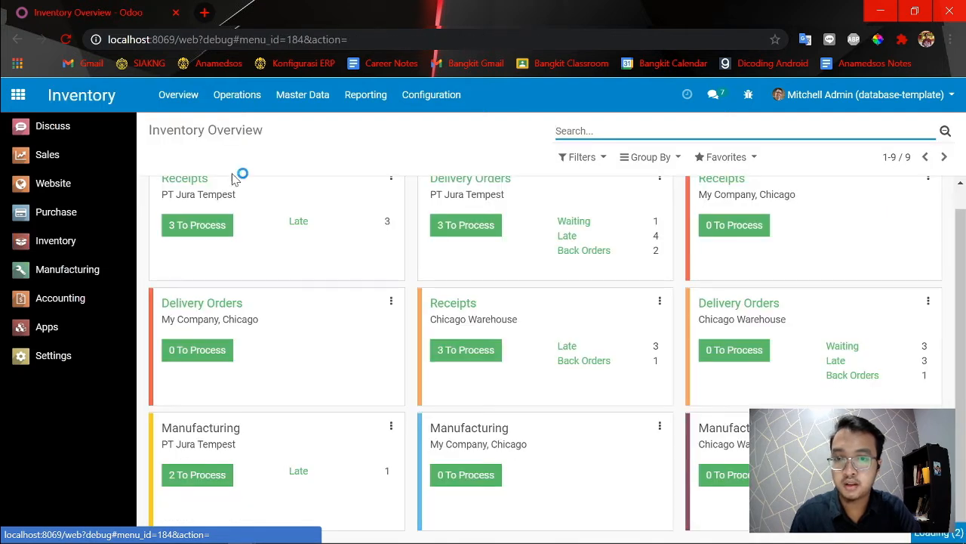
{"action": "left_click", "coordinate": [429, 97]}
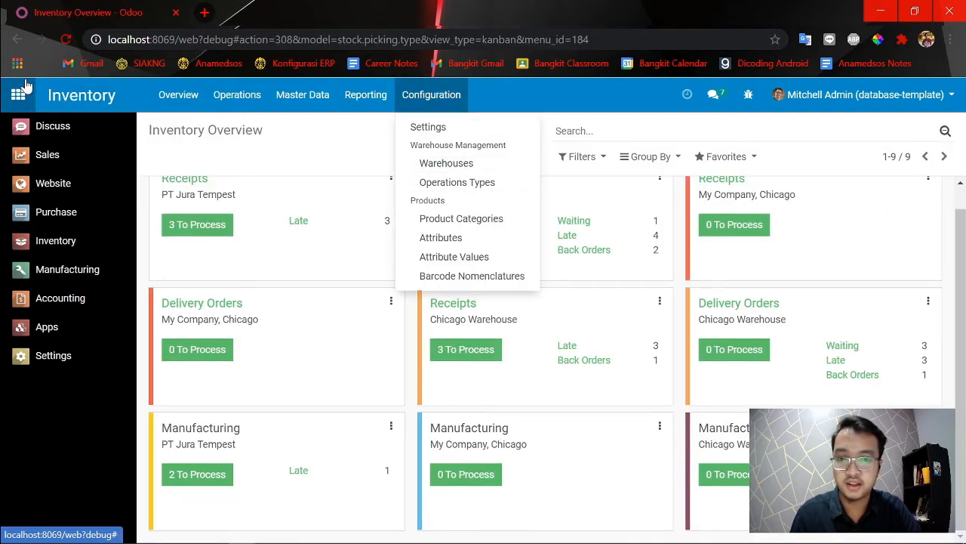
Open the Manager of Purchase user record from the access rights list in Settings.
{"action": "left_click", "coordinate": [21, 44]}
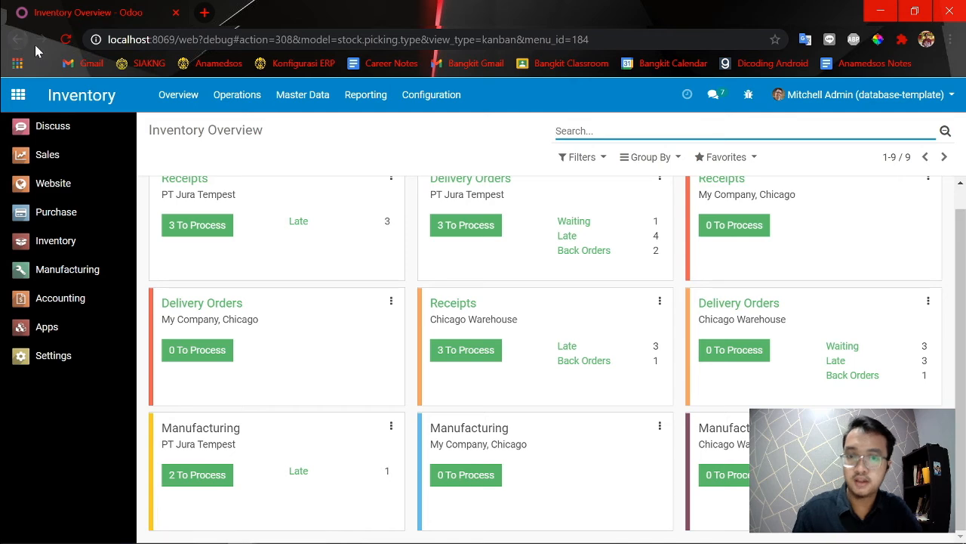
{"action": "left_click", "coordinate": [15, 42]}
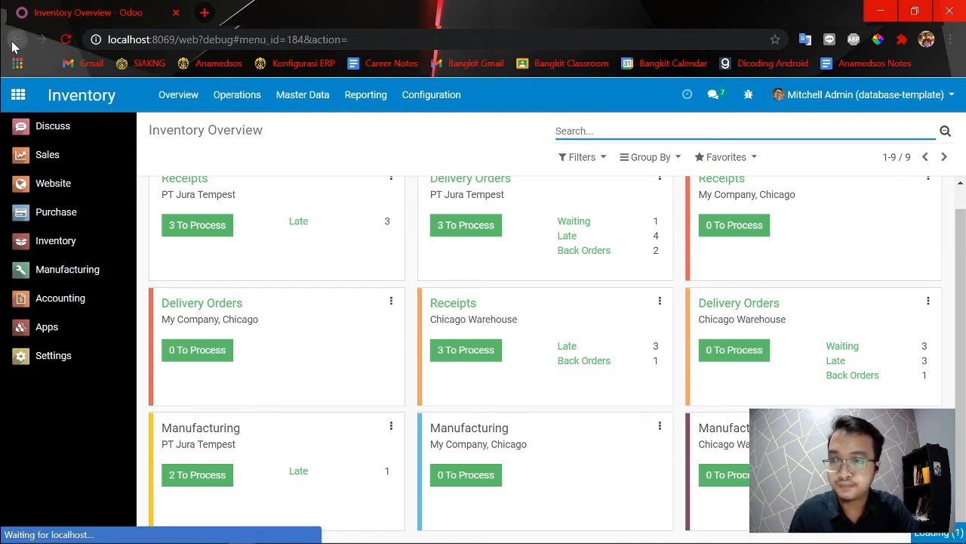
{"action": "left_click", "coordinate": [62, 359]}
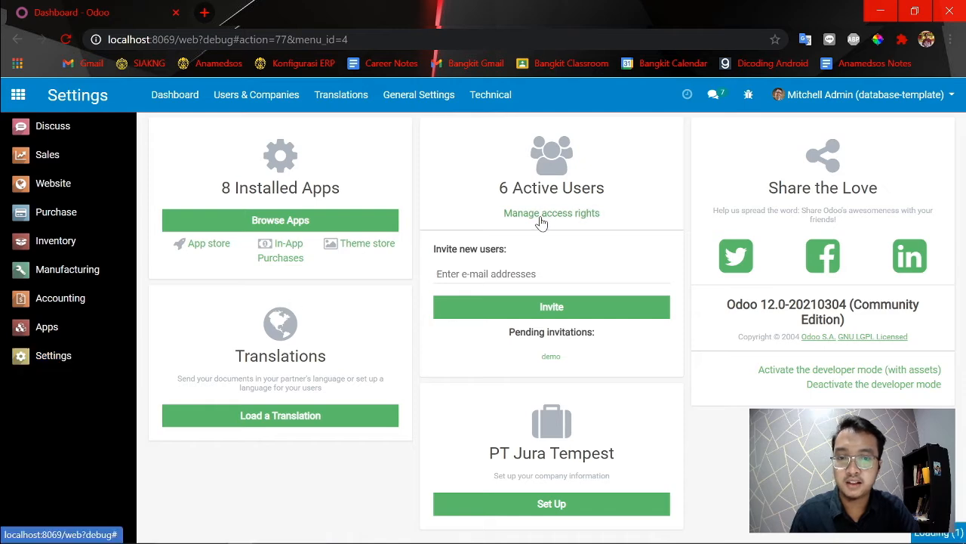
{"action": "left_click", "coordinate": [539, 216]}
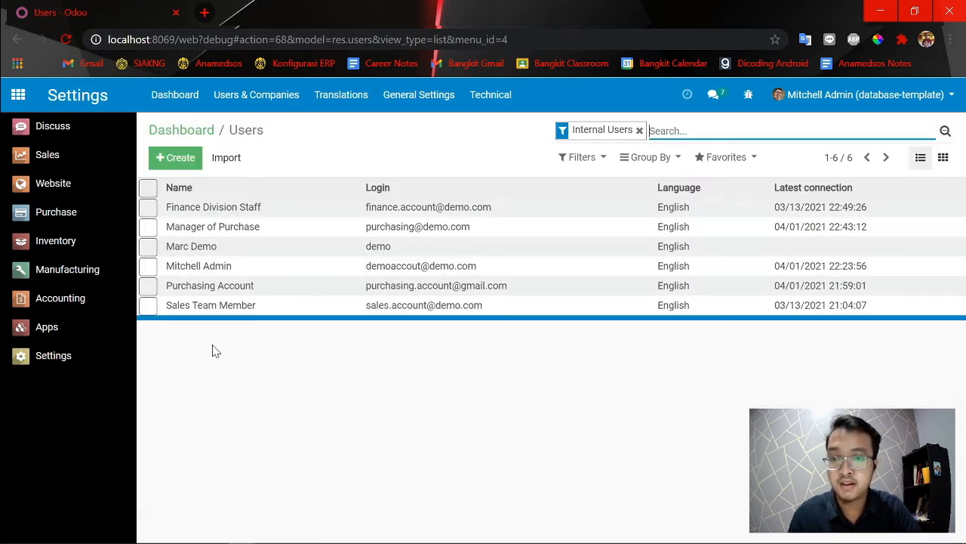
{"action": "left_click", "coordinate": [211, 231]}
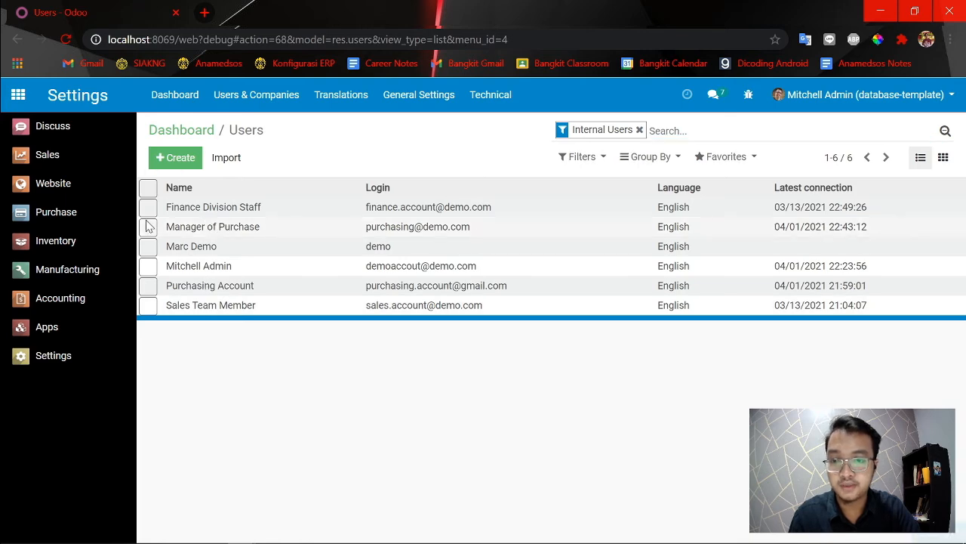
Enable Manage Multiple Stock Locations in the technical settings of Manager of Purchase and save the record.
{"action": "scroll", "coordinate": [315, 260], "scroll_direction": "down", "scroll_amount": 3}
{"action": "scroll", "coordinate": [325, 276], "scroll_direction": "up", "scroll_amount": 1}
{"action": "left_click", "coordinate": [164, 158]}
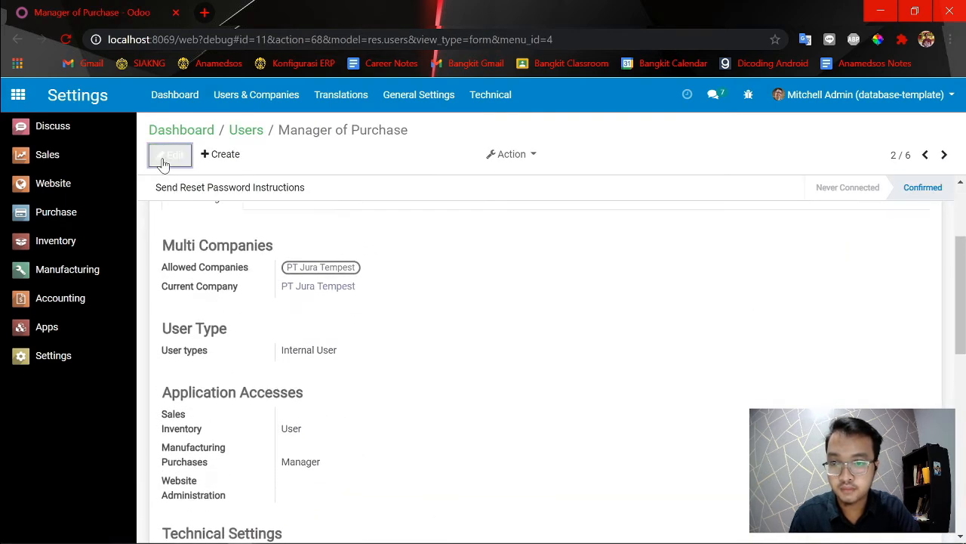
{"action": "scroll", "coordinate": [392, 335], "scroll_direction": "down", "scroll_amount": 6}
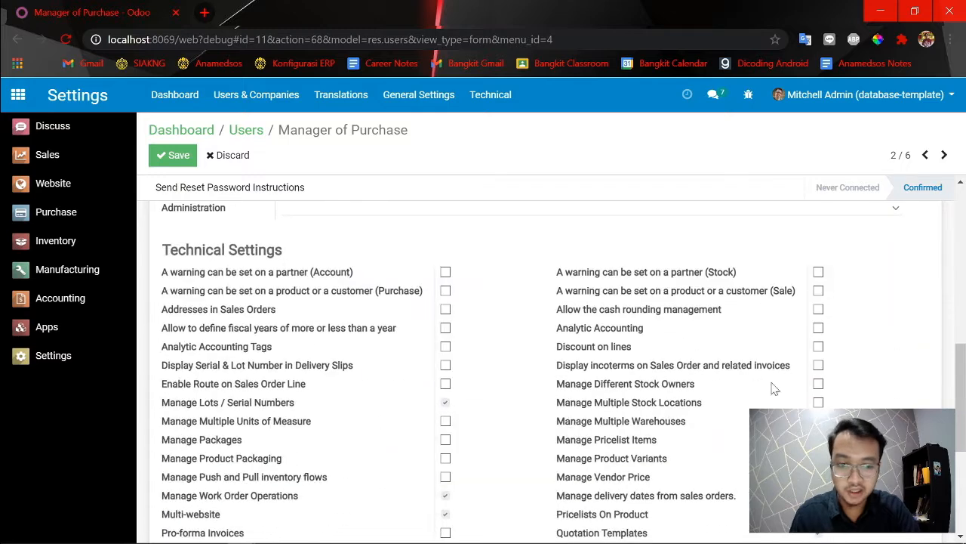
{"action": "scroll", "coordinate": [819, 406], "scroll_direction": "up", "scroll_amount": 1}
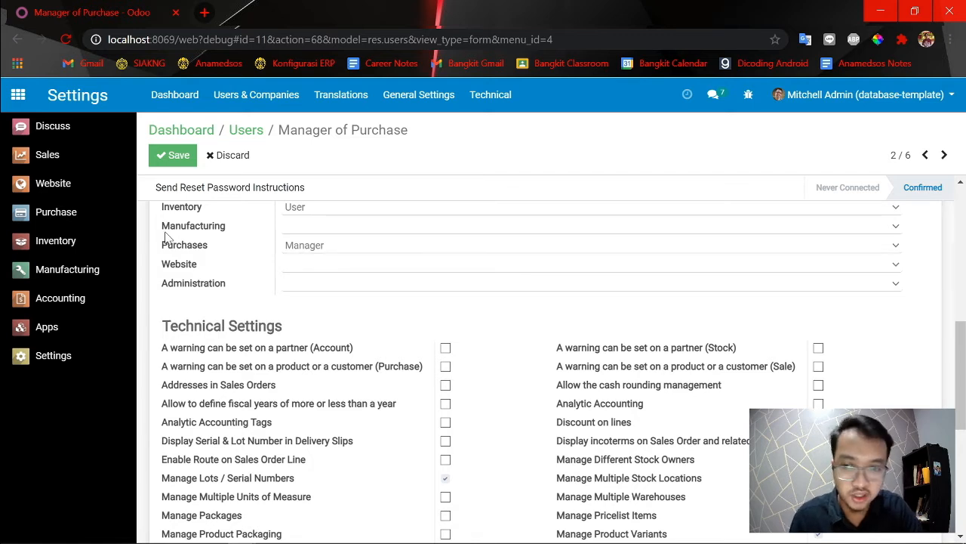
{"action": "left_click", "coordinate": [174, 159]}
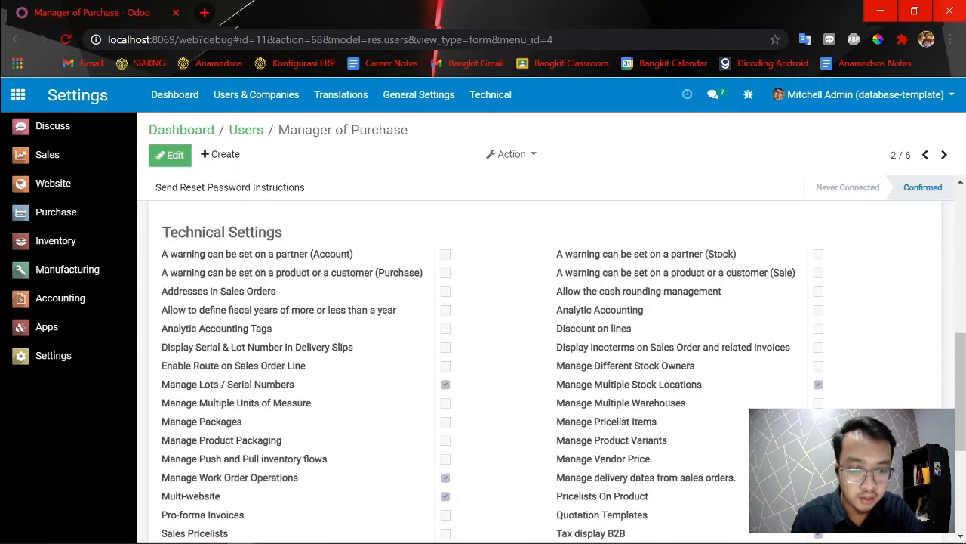
Reload Inventory in the Manager of Purchase session and compare its menus with the Configuration options in the admin session.
{"action": "key", "text": "alt+Tab"}
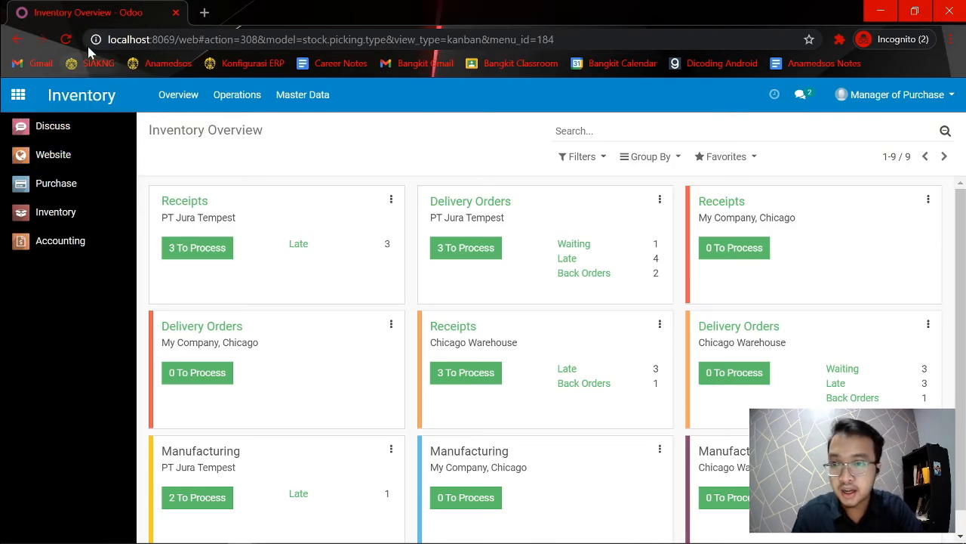
{"action": "left_click", "coordinate": [60, 43]}
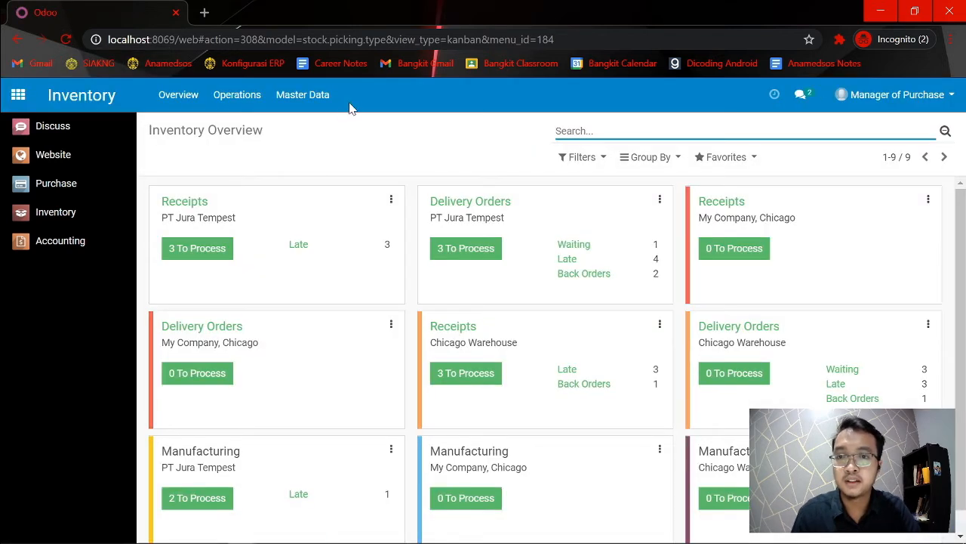
{"action": "key", "text": "alt+Tab"}
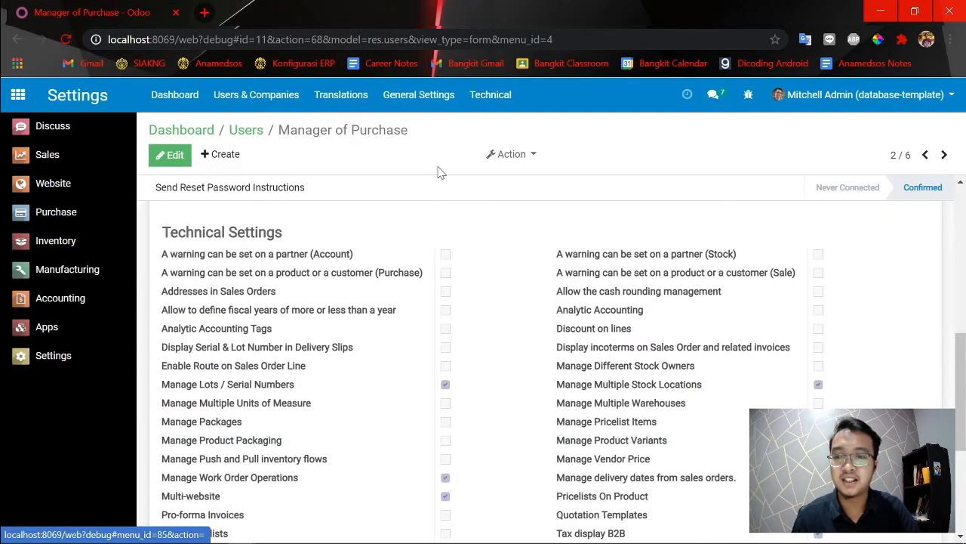
{"action": "left_click", "coordinate": [63, 239]}
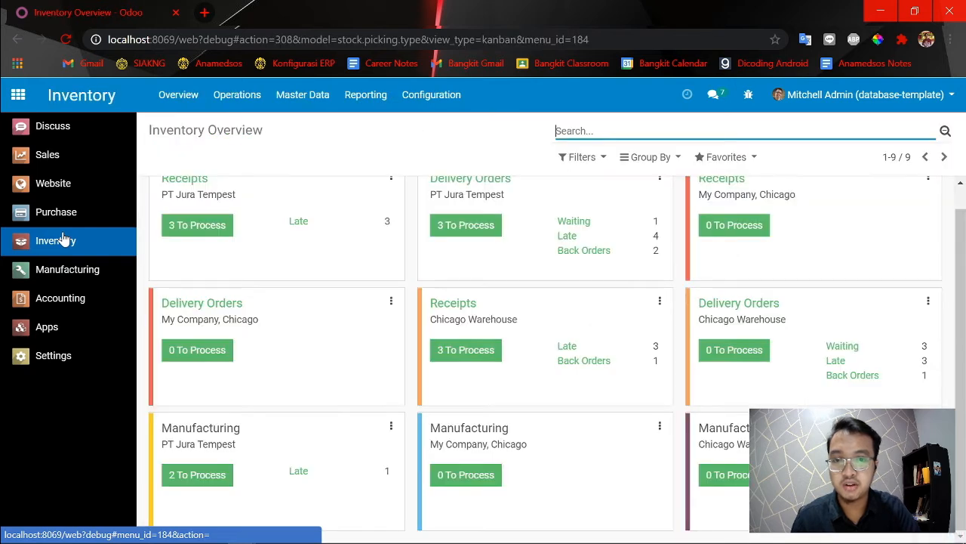
{"action": "left_click", "coordinate": [442, 106]}
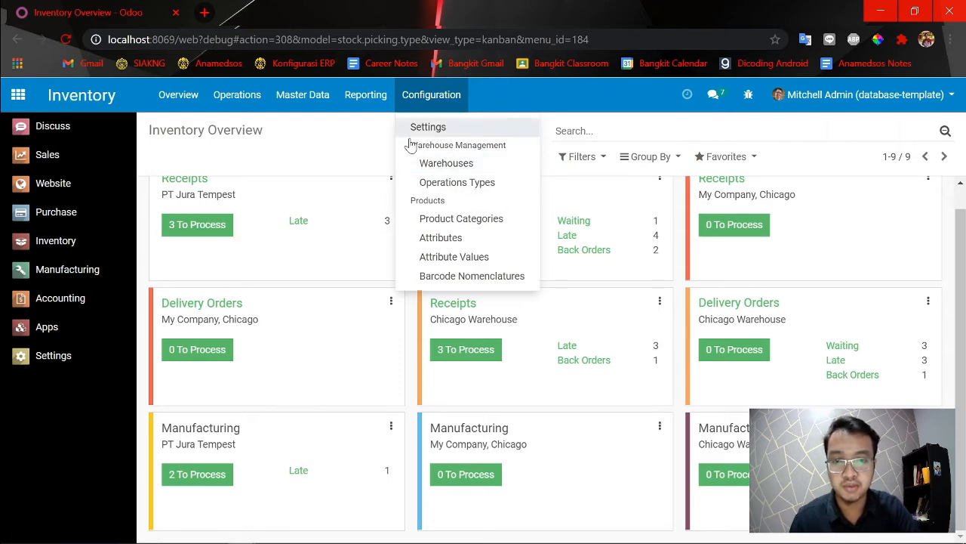
Enable Storage Locations in the Warehouse section of the general Inventory settings and save.
{"action": "left_click", "coordinate": [34, 365]}
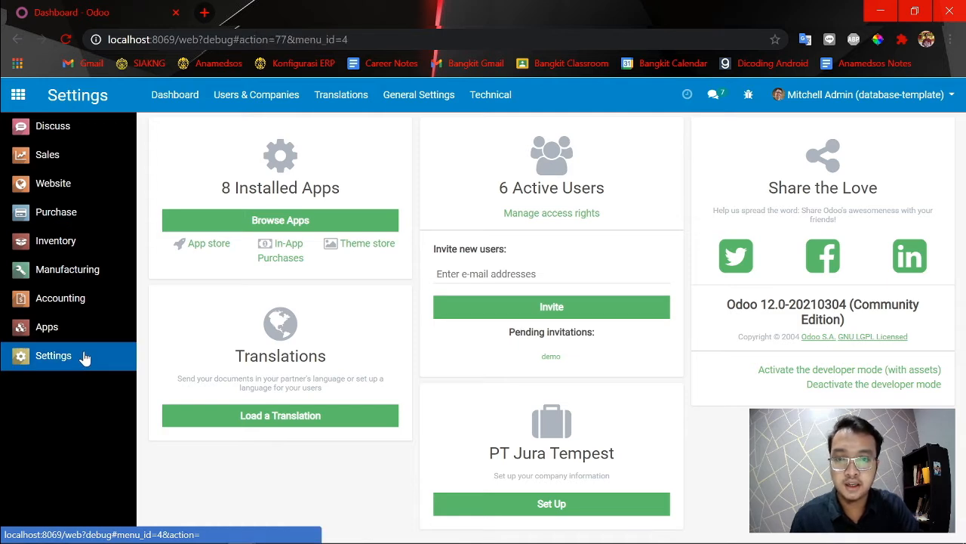
{"action": "left_click", "coordinate": [520, 213]}
{"action": "left_click", "coordinate": [64, 357]}
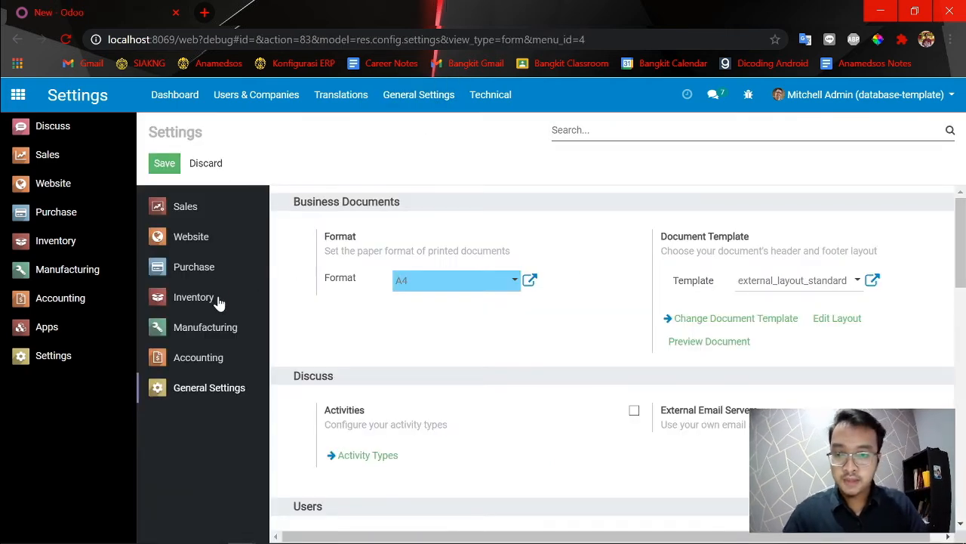
{"action": "left_click", "coordinate": [218, 300]}
{"action": "scroll", "coordinate": [475, 340], "scroll_direction": "down", "scroll_amount": 8}
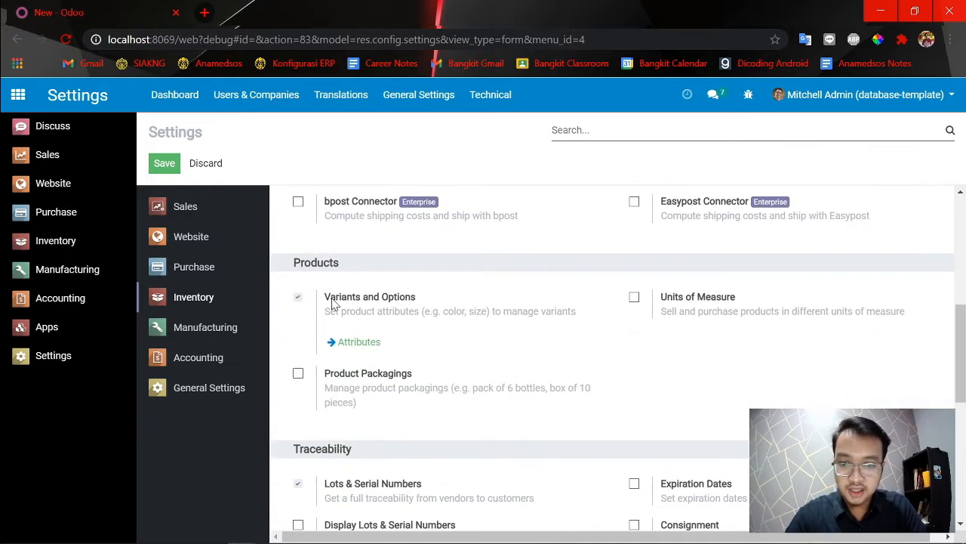
{"action": "scroll", "coordinate": [312, 339], "scroll_direction": "down", "scroll_amount": 2}
{"action": "scroll", "coordinate": [328, 354], "scroll_direction": "down", "scroll_amount": 1}
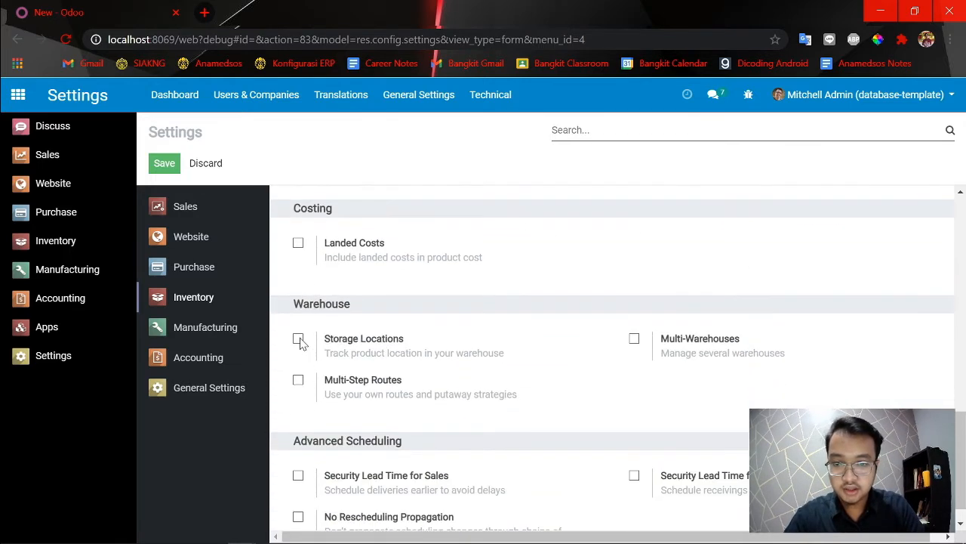
{"action": "left_click", "coordinate": [298, 339]}
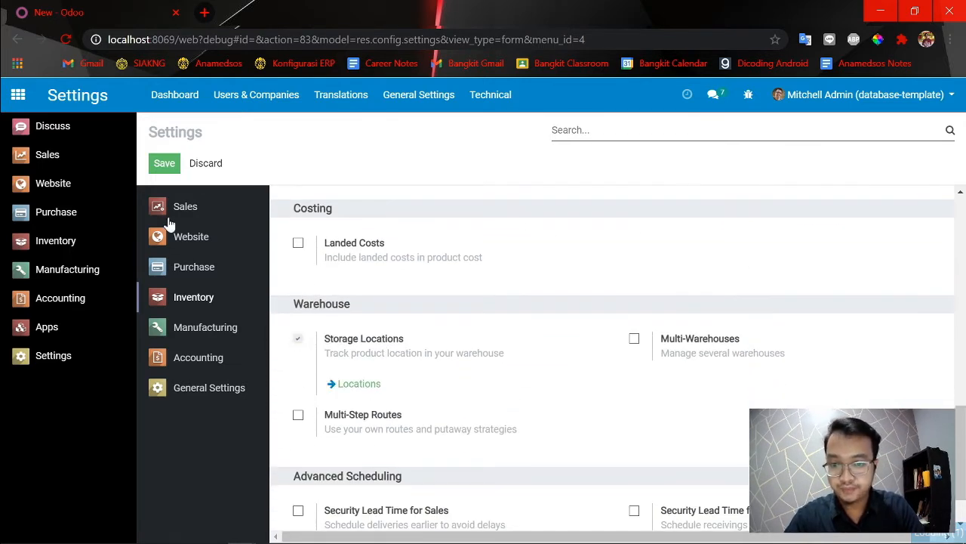
{"action": "left_click", "coordinate": [165, 166]}
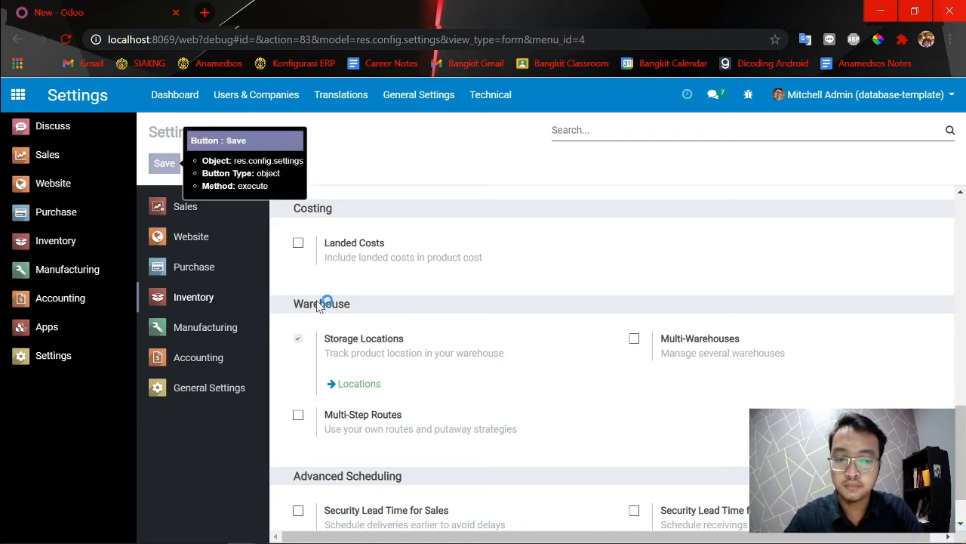
Open the Inventory app in the admin session and inspect the warehouse management options under Configuration.
{"action": "left_click", "coordinate": [61, 245]}
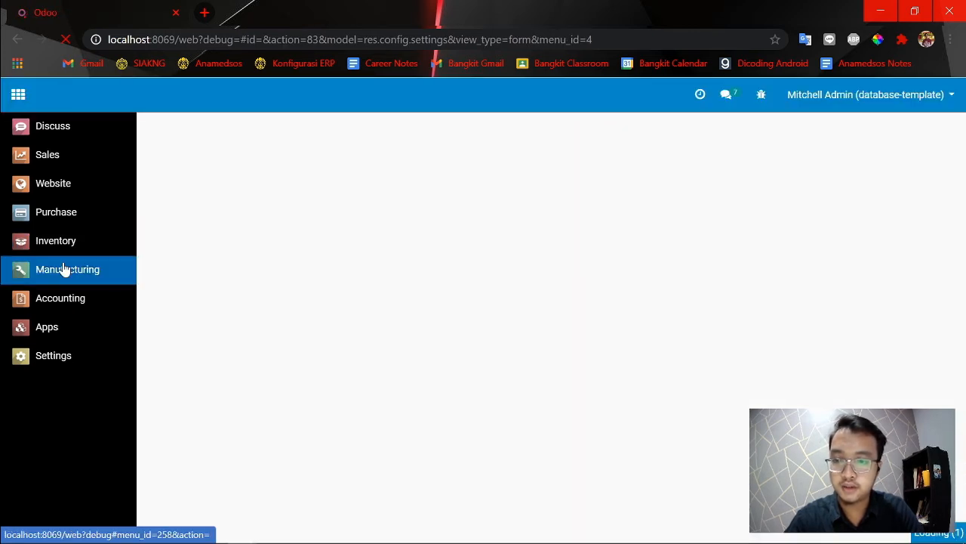
{"action": "left_click", "coordinate": [66, 251]}
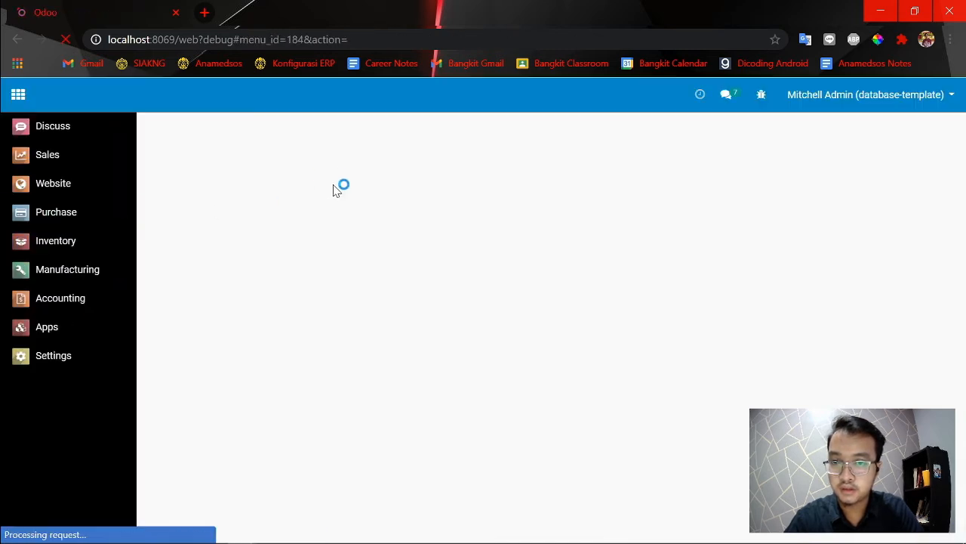
{"action": "left_click", "coordinate": [431, 95]}
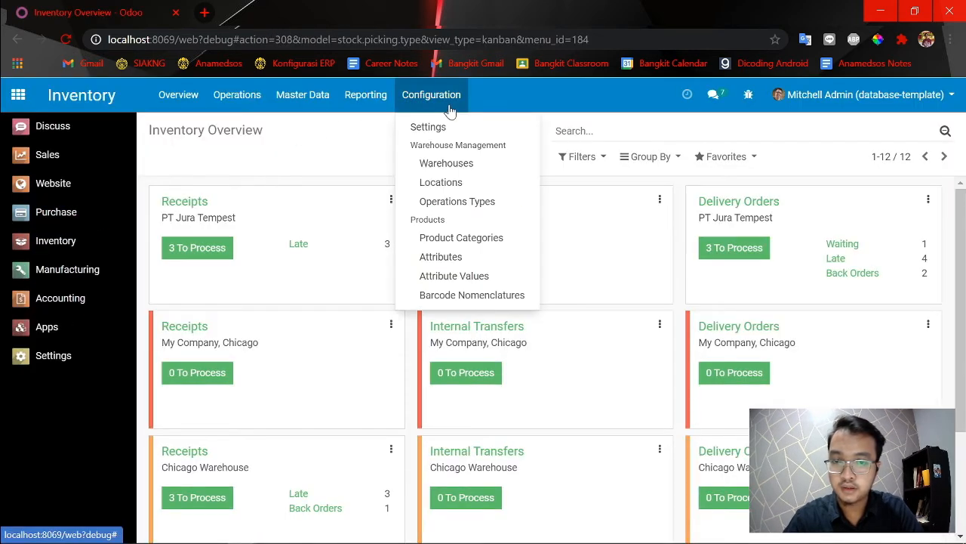
Switch to the Manager of Purchase session and reload the Inventory overview to check its operations and menus.
{"action": "key", "text": "alt+Tab"}
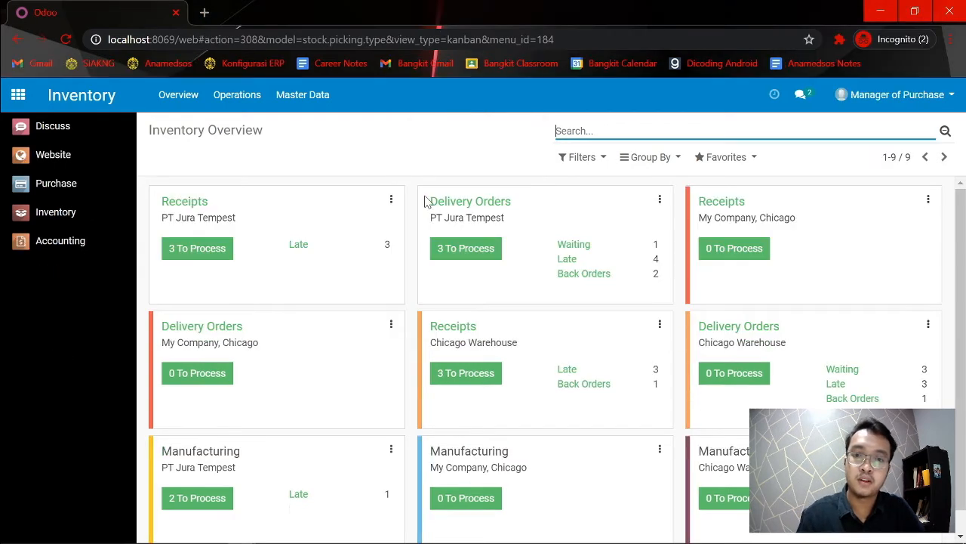
{"action": "left_click", "coordinate": [67, 44]}
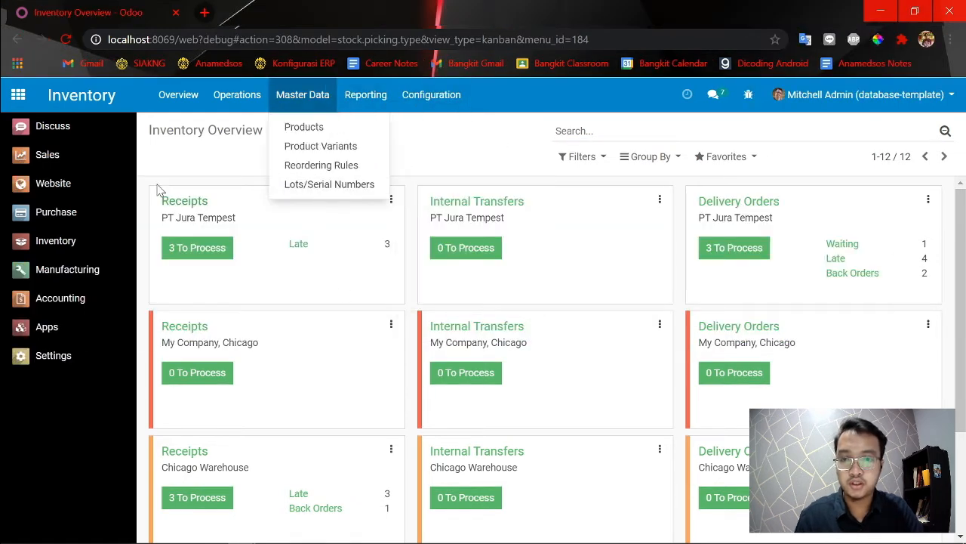
{"action": "key", "text": "alt+Tab"}
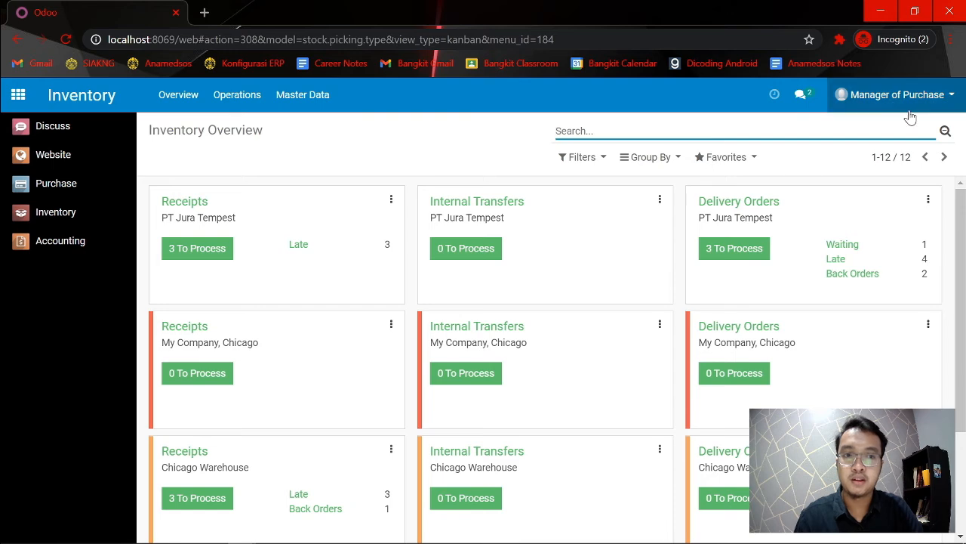
Return to the admin session and reopen the Manager of Purchase user record through Manage access rights.
{"action": "key", "text": "alt+Tab"}
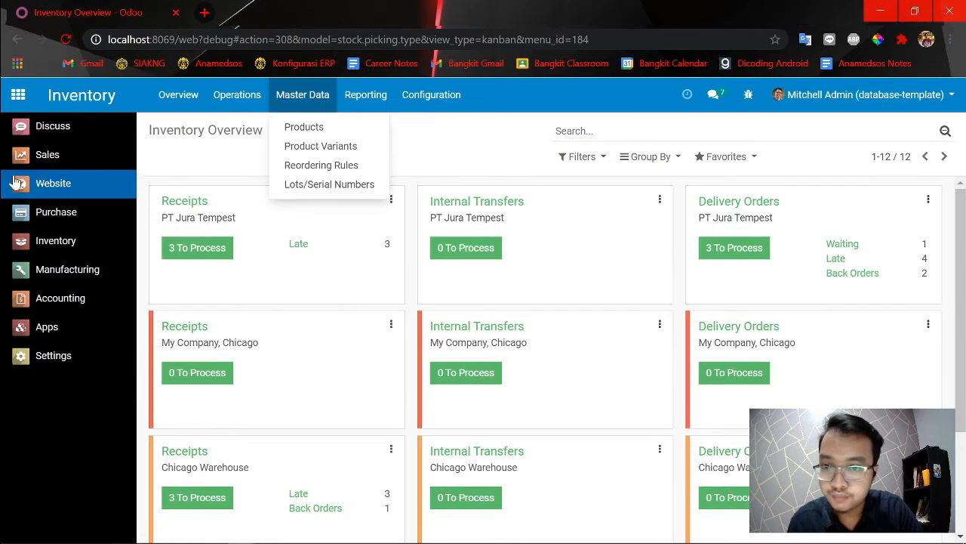
{"action": "left_click", "coordinate": [60, 362]}
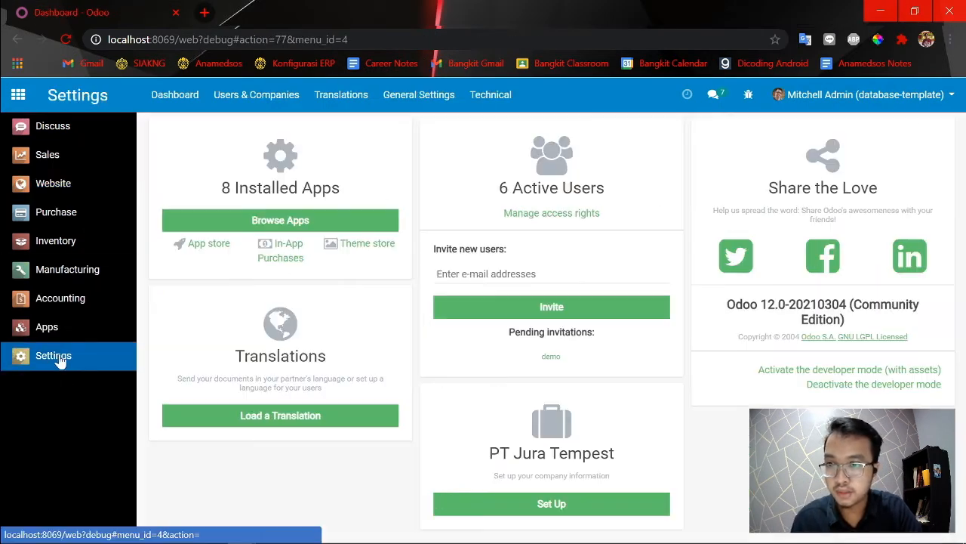
{"action": "left_click", "coordinate": [573, 217]}
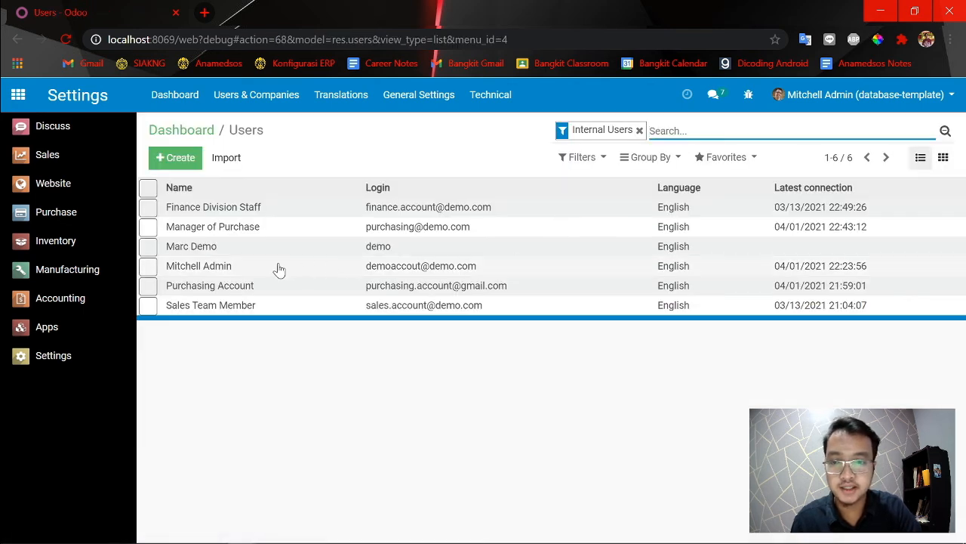
{"action": "left_click", "coordinate": [149, 227]}
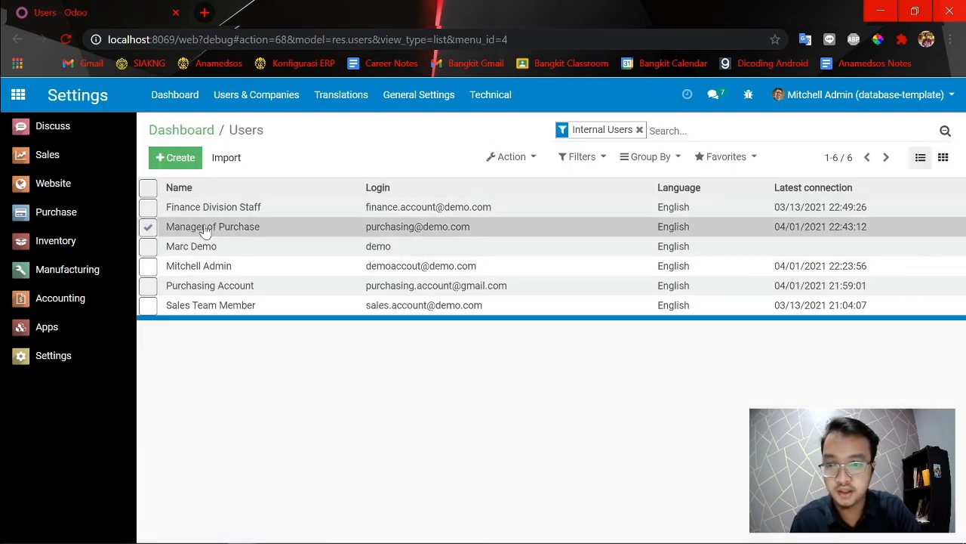
{"action": "left_click", "coordinate": [204, 228]}
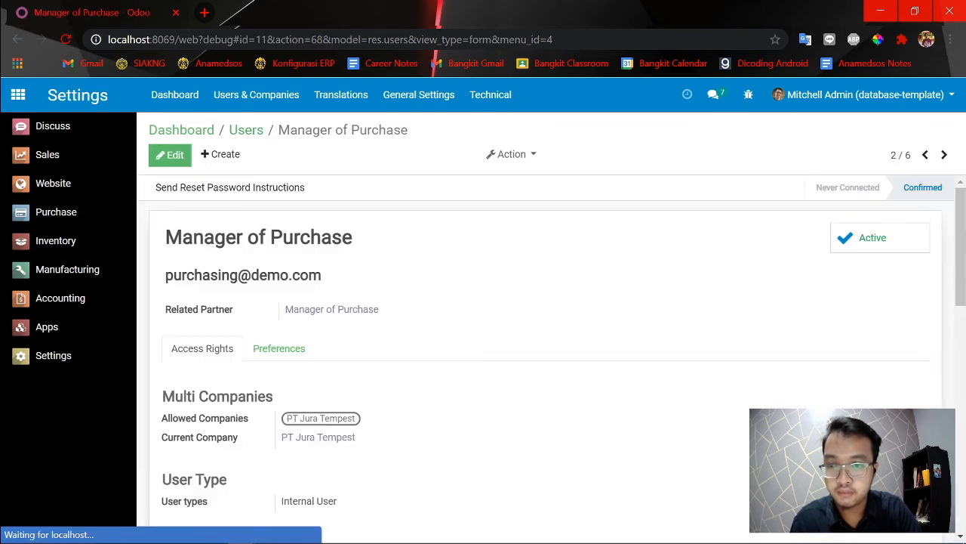
Set the Inventory application access of Manager of Purchase to Manager and save the record.
{"action": "left_click", "coordinate": [173, 156]}
{"action": "scroll", "coordinate": [423, 293], "scroll_direction": "down", "scroll_amount": 2}
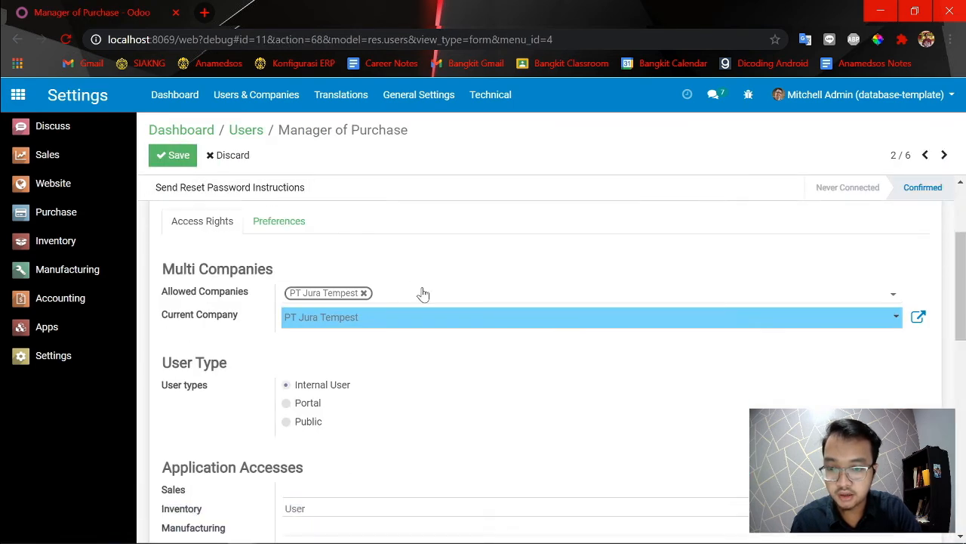
{"action": "scroll", "coordinate": [423, 294], "scroll_direction": "down", "scroll_amount": 3}
{"action": "left_click", "coordinate": [300, 289]}
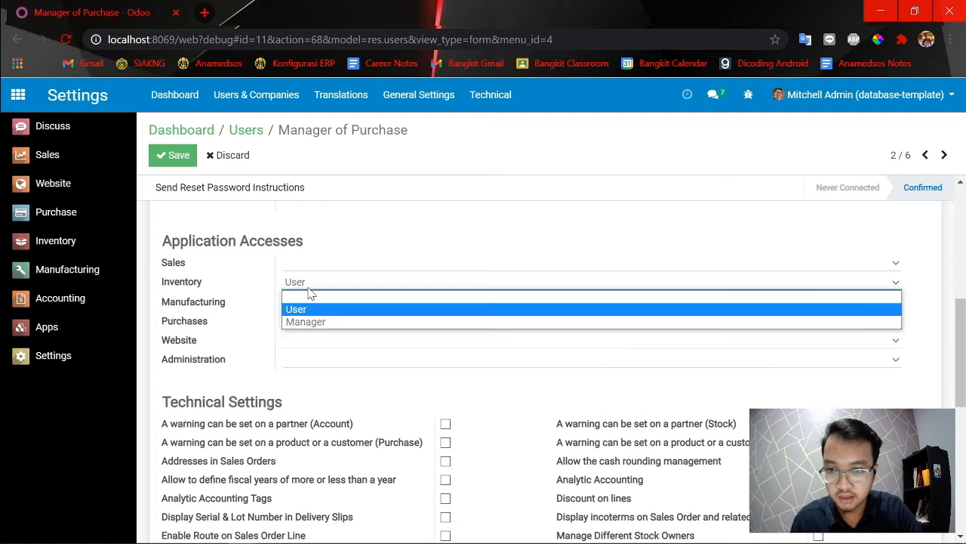
{"action": "left_click", "coordinate": [317, 323]}
{"action": "scroll", "coordinate": [596, 391], "scroll_direction": "down", "scroll_amount": 2}
{"action": "scroll", "coordinate": [660, 426], "scroll_direction": "down", "scroll_amount": 1}
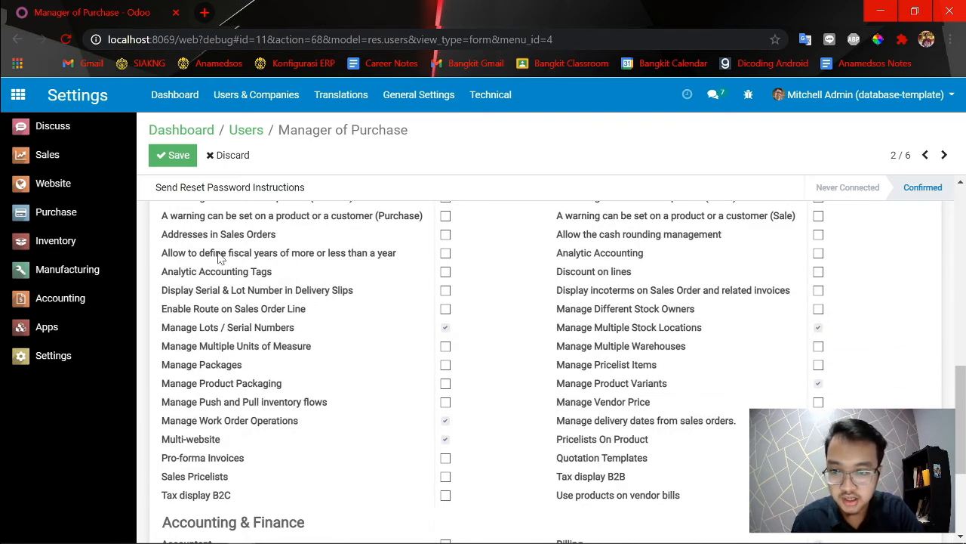
{"action": "left_click", "coordinate": [163, 159]}
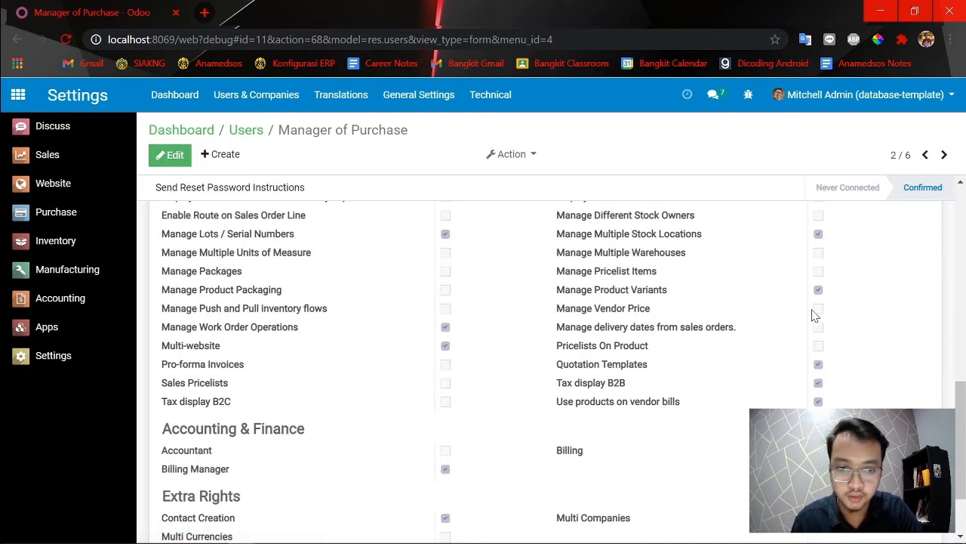
Switch to the Manager of Purchase session and reload the Inventory overview with the new Manager access level.
{"action": "key", "text": "alt+Tab"}
{"action": "left_click", "coordinate": [62, 40]}
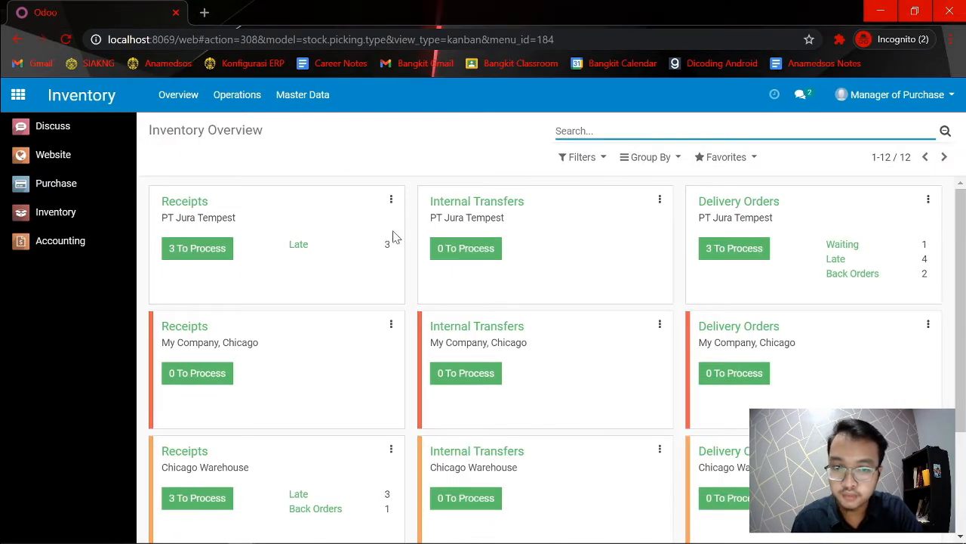
{"action": "key", "text": "alt+Tab"}
{"action": "key", "text": "alt+Tab"}
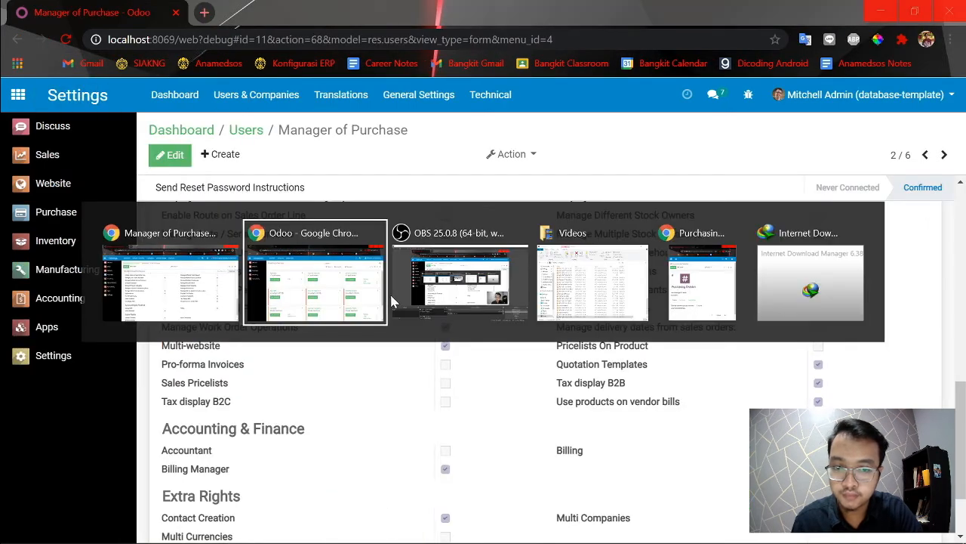
{"action": "key", "text": "alt+Tab"}
{"action": "key", "text": "alt+Tab"}
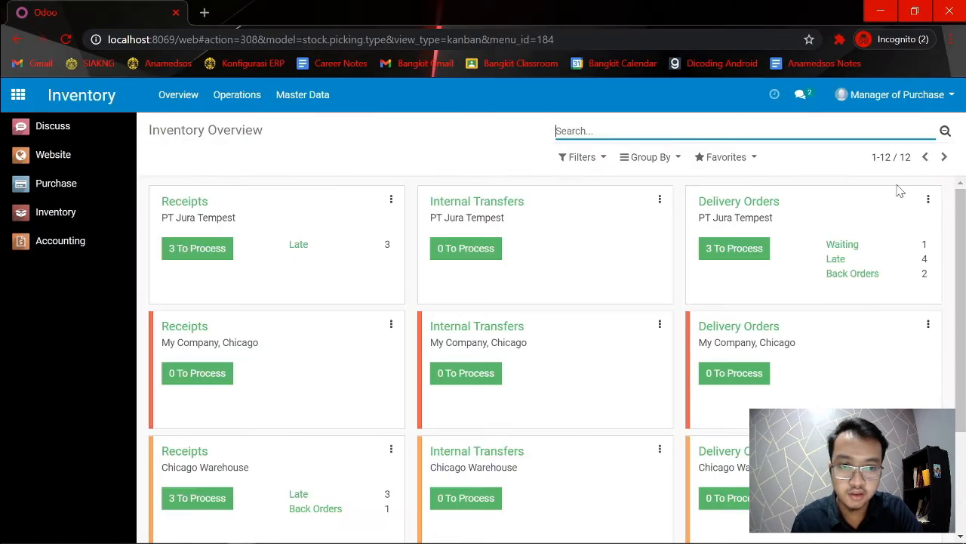
{"action": "left_click", "coordinate": [67, 213]}
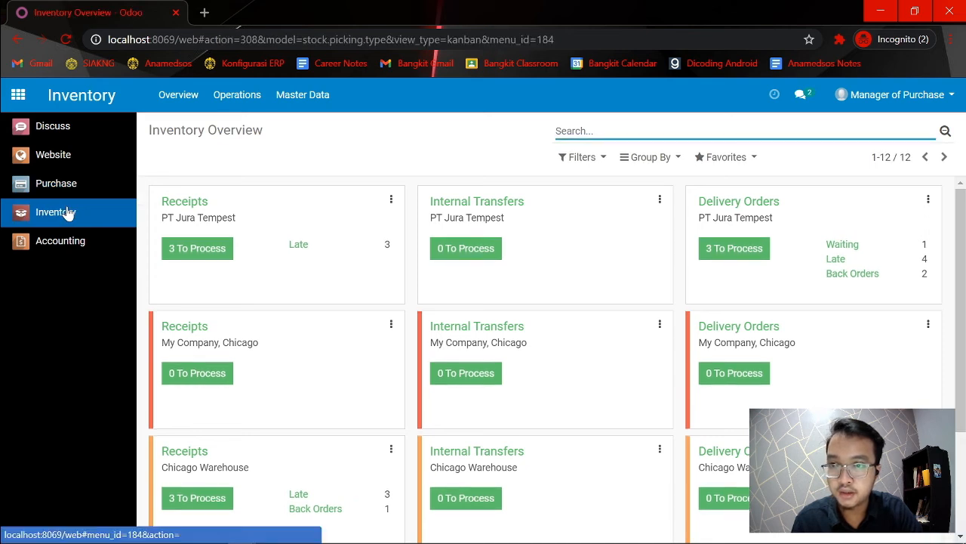
Inspect the entries under Operations in the Manager of Purchase session and return to the Inventory overview.
{"action": "left_click", "coordinate": [298, 89]}
{"action": "left_click", "coordinate": [256, 94]}
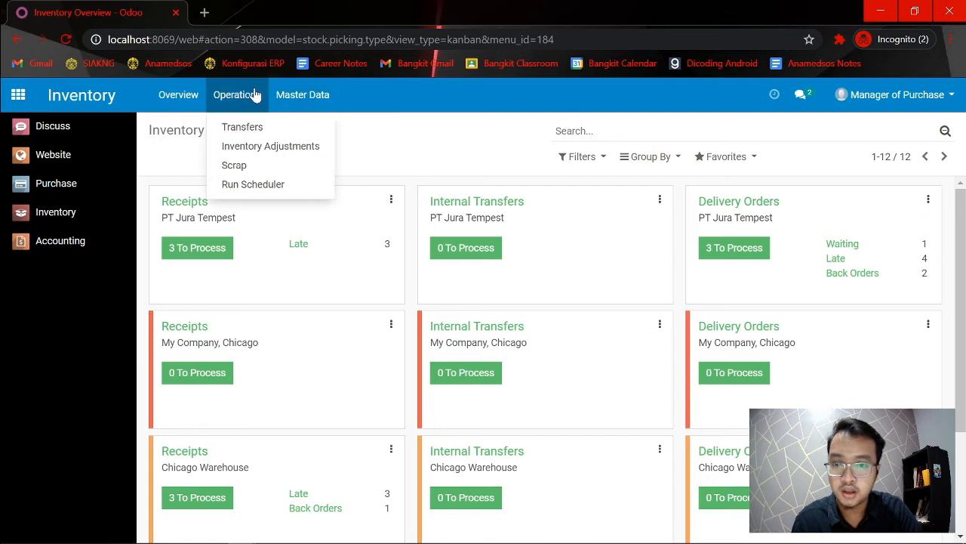
{"action": "left_click", "coordinate": [177, 96]}
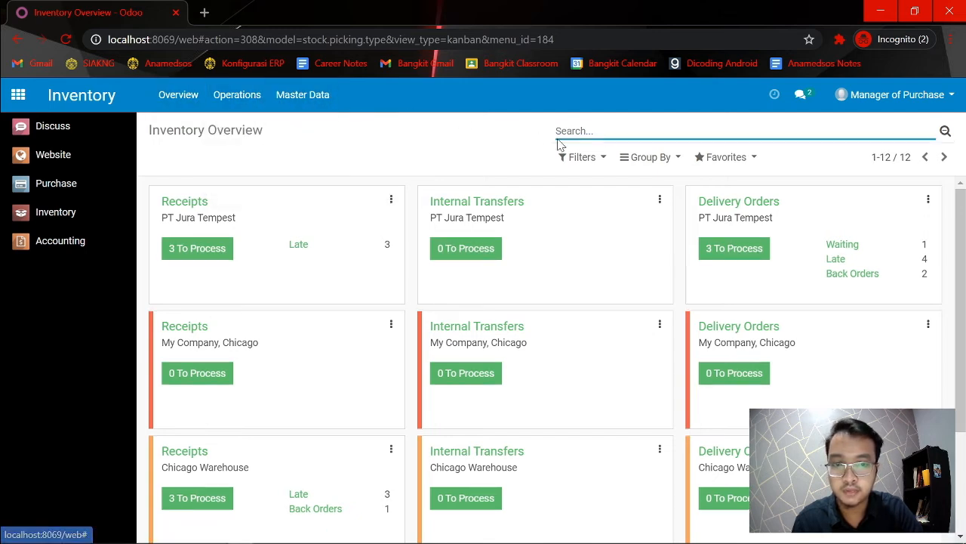
Search the Inventory overview for "location", clear the search, and check Master Data and Operations for location entries.
{"action": "type", "text": "location"}
{"action": "key", "text": "Return"}
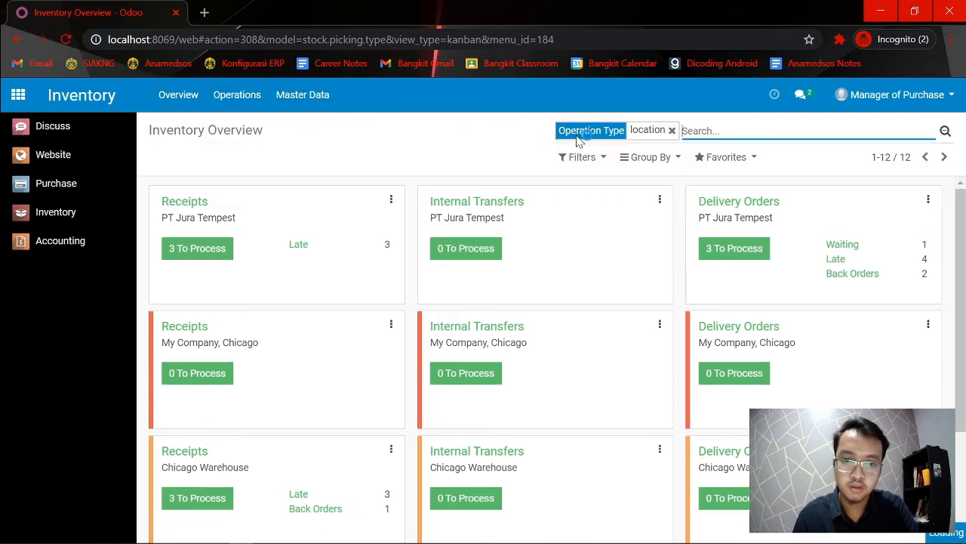
{"action": "left_click", "coordinate": [672, 131]}
{"action": "left_click", "coordinate": [295, 93]}
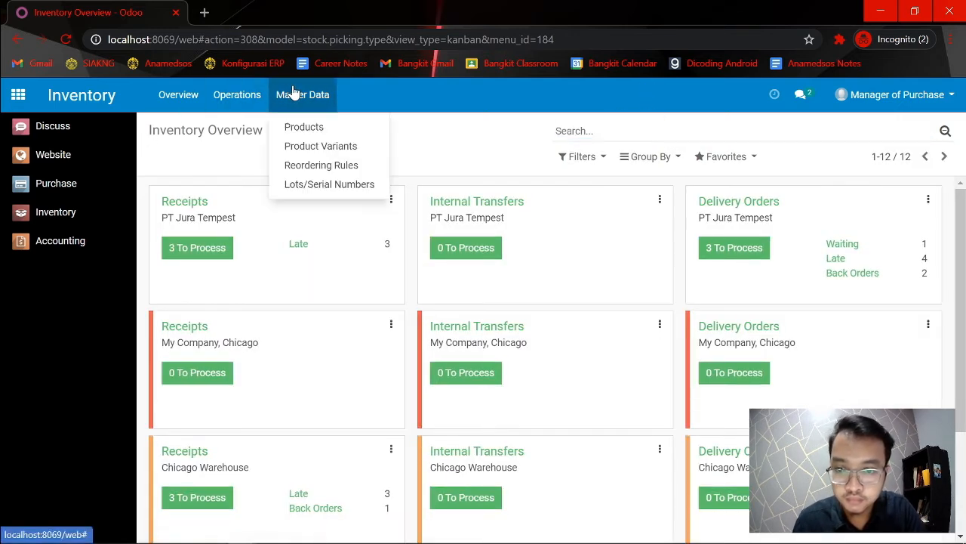
{"action": "mouse_move", "coordinate": [262, 94]}
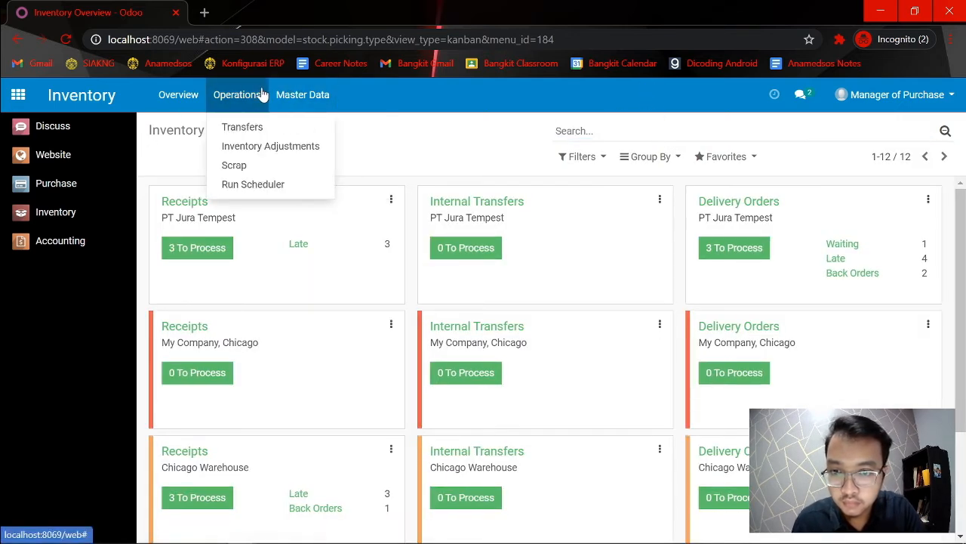
{"action": "left_click", "coordinate": [189, 100]}
Return to the admin session and review the application accesses and technical settings of Manager of Purchase, opening a second Odoo tab for comparison.
{"action": "key", "text": "alt+Tab"}
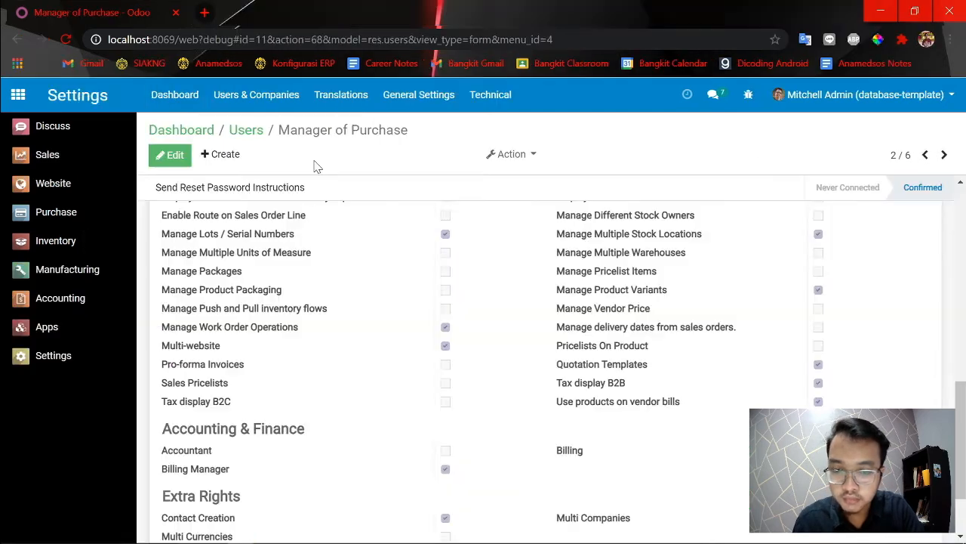
{"action": "scroll", "coordinate": [529, 347], "scroll_direction": "up", "scroll_amount": 5}
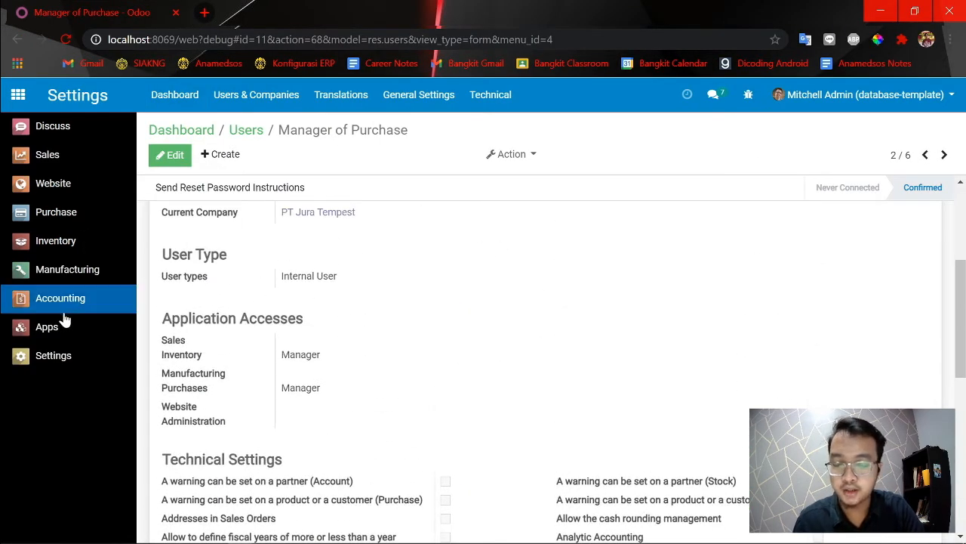
{"action": "middle_click", "coordinate": [252, 141]}
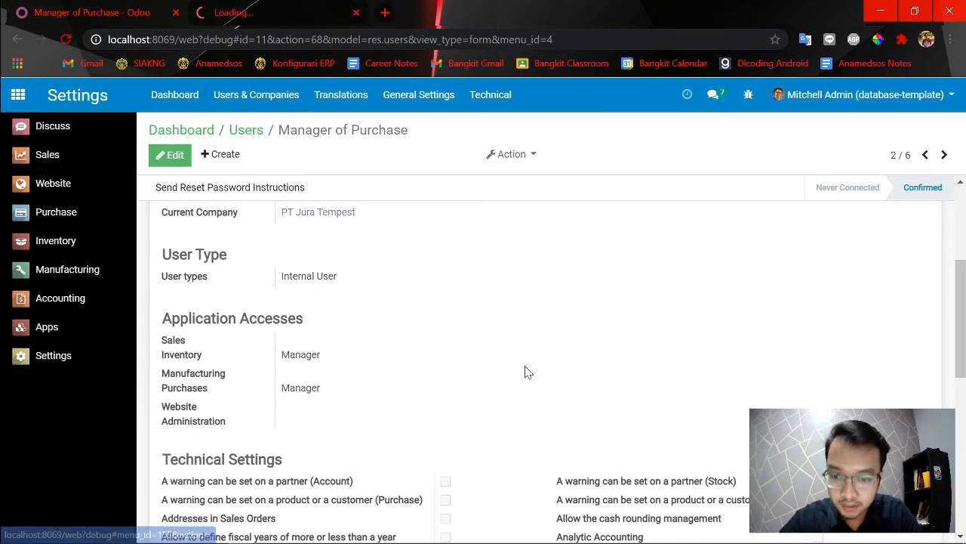
{"action": "scroll", "coordinate": [358, 320], "scroll_direction": "up", "scroll_amount": 1}
{"action": "scroll", "coordinate": [358, 321], "scroll_direction": "down", "scroll_amount": 3}
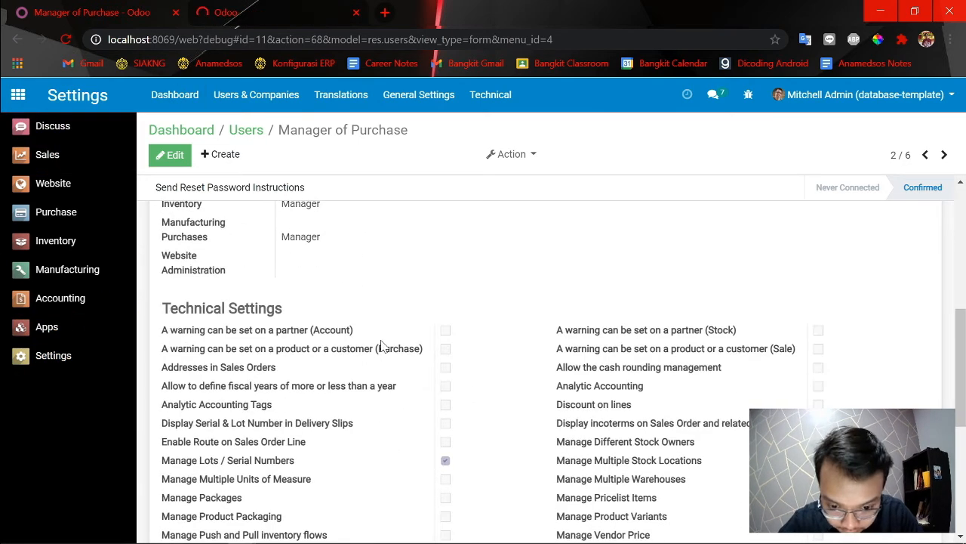
{"action": "scroll", "coordinate": [381, 367], "scroll_direction": "down", "scroll_amount": 1}
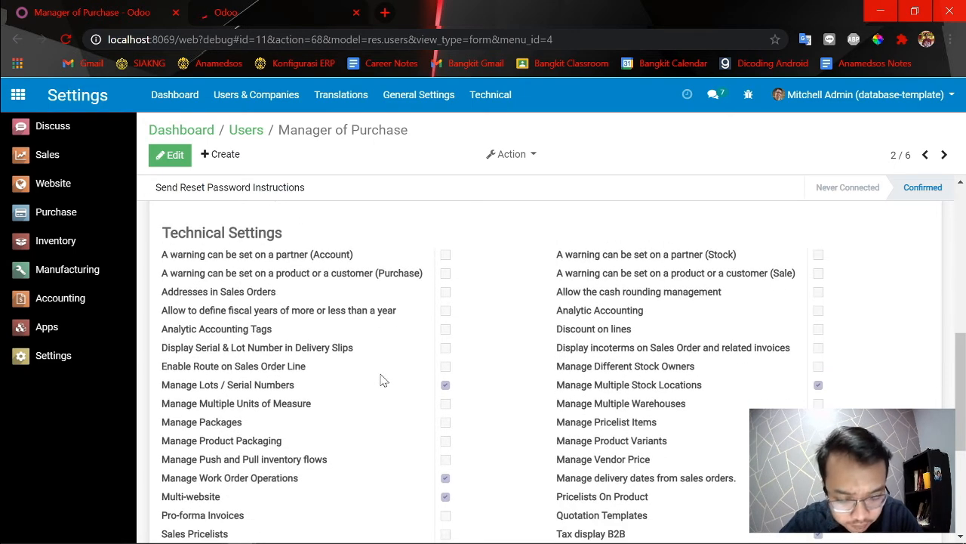
{"action": "scroll", "coordinate": [381, 380], "scroll_direction": "down", "scroll_amount": 1}
{"action": "scroll", "coordinate": [811, 363], "scroll_direction": "up", "scroll_amount": 1}
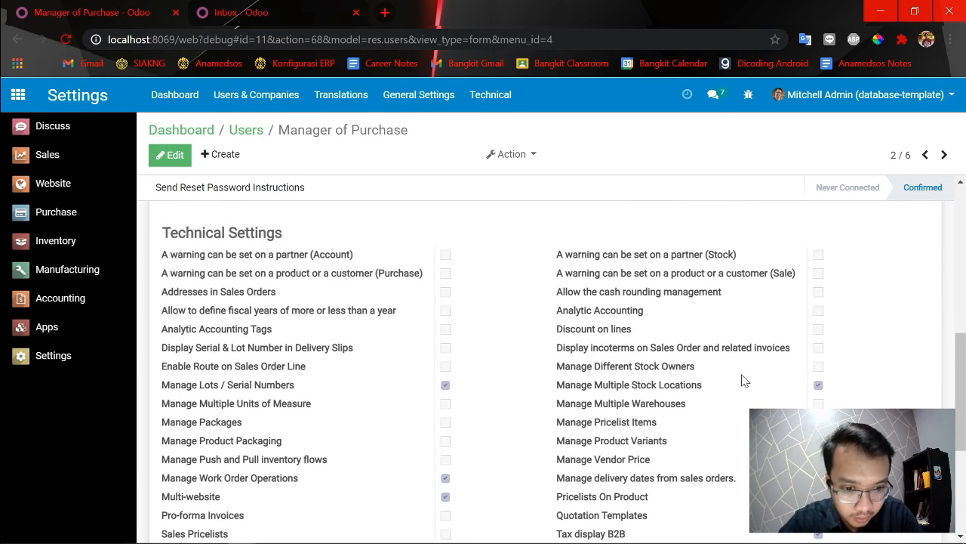
{"action": "scroll", "coordinate": [815, 400], "scroll_direction": "up", "scroll_amount": 1}
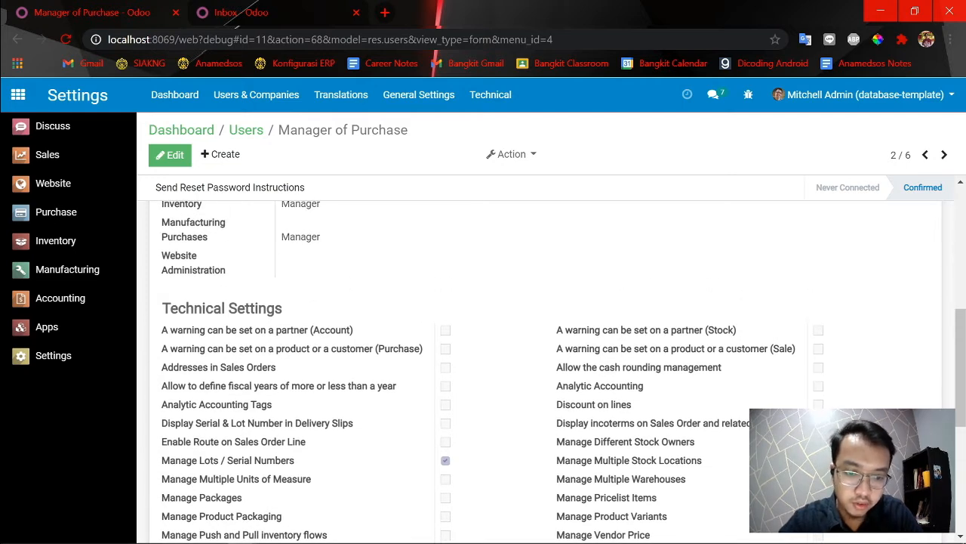
{"action": "scroll", "coordinate": [543, 370], "scroll_direction": "down", "scroll_amount": 1}
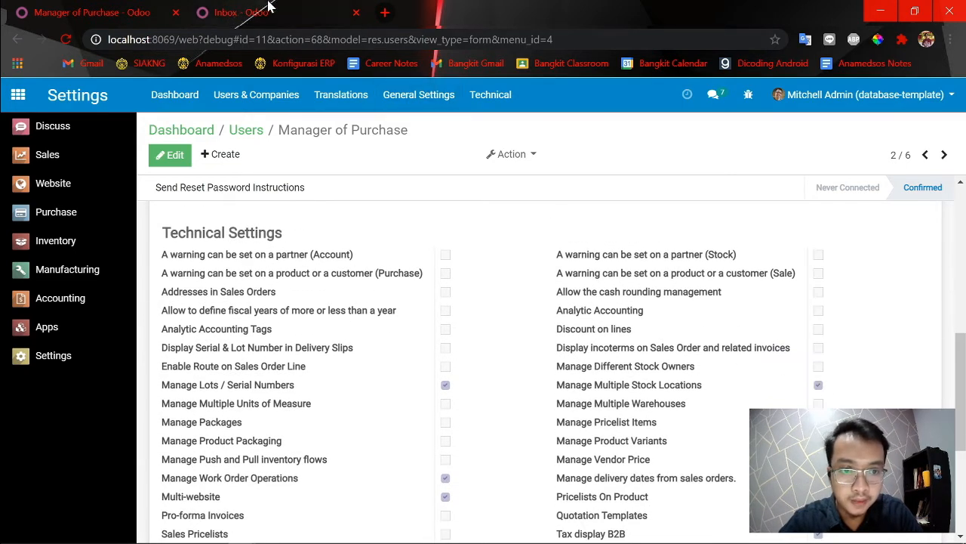
In the second Odoo tab, open the users list through Manage access rights and view the Manager of Purchase record's application accesses.
{"action": "left_click", "coordinate": [307, 7]}
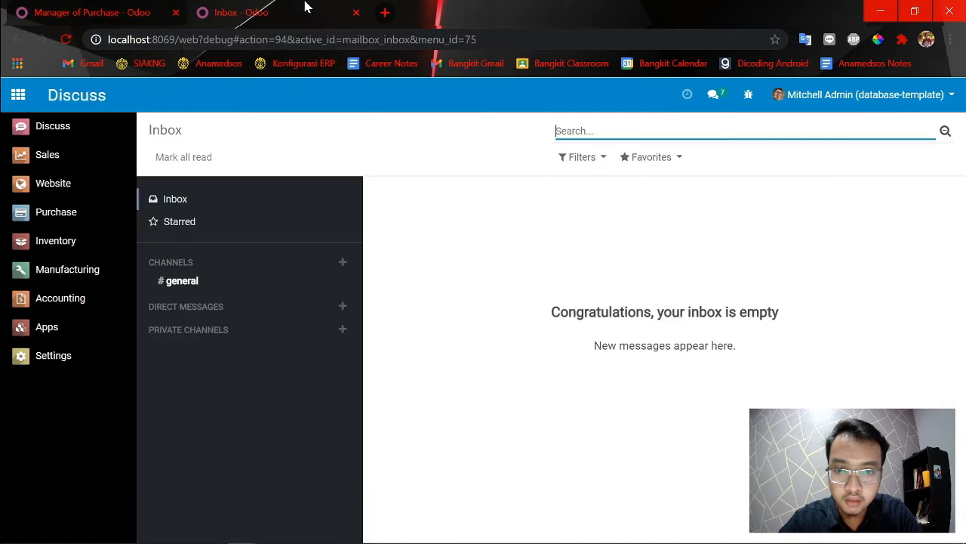
{"action": "left_click", "coordinate": [87, 370]}
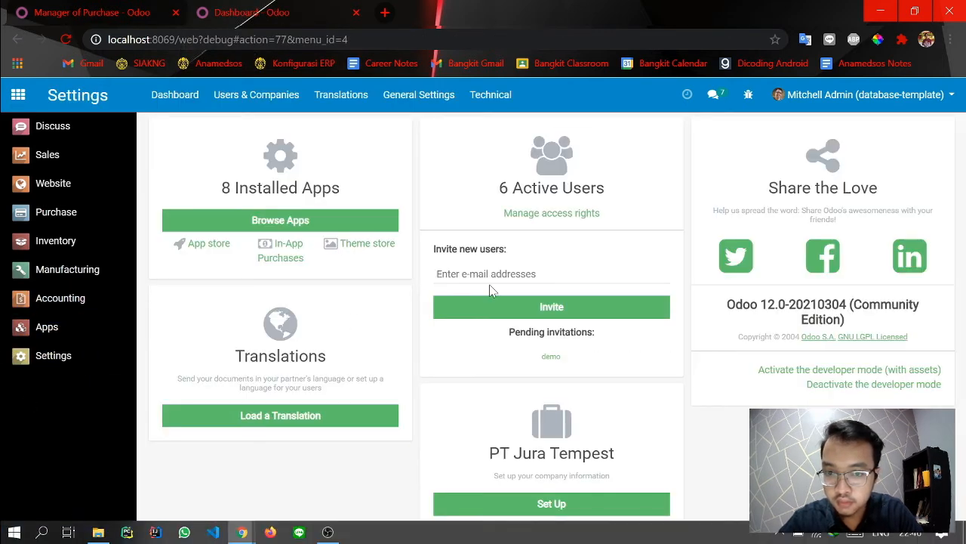
{"action": "left_click", "coordinate": [534, 218]}
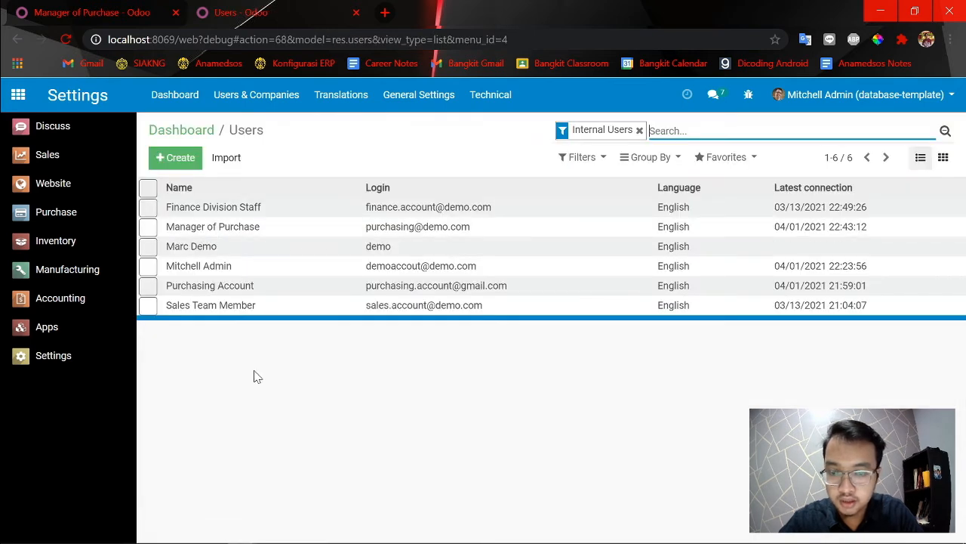
{"action": "left_click", "coordinate": [234, 234]}
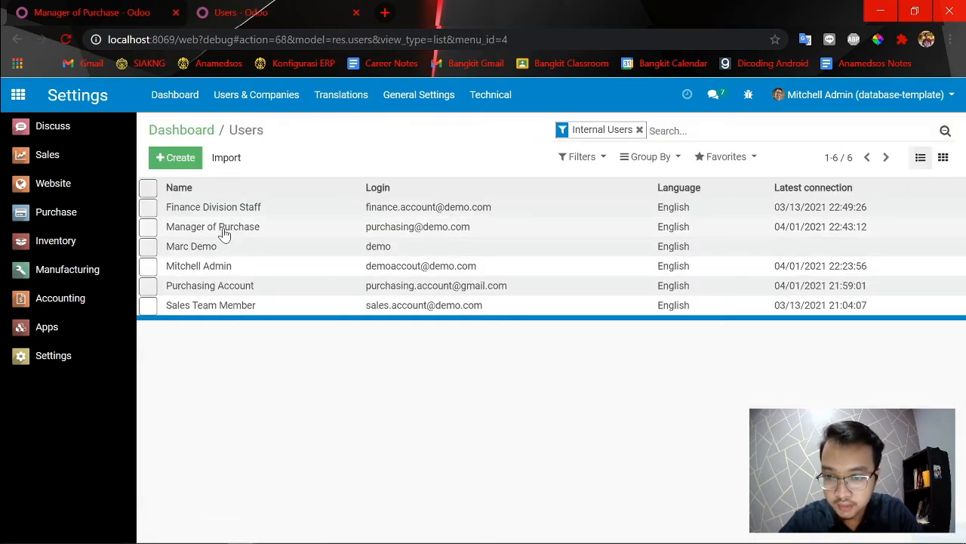
{"action": "scroll", "coordinate": [291, 345], "scroll_direction": "down", "scroll_amount": 4}
{"action": "scroll", "coordinate": [268, 438], "scroll_direction": "down", "scroll_amount": 2}
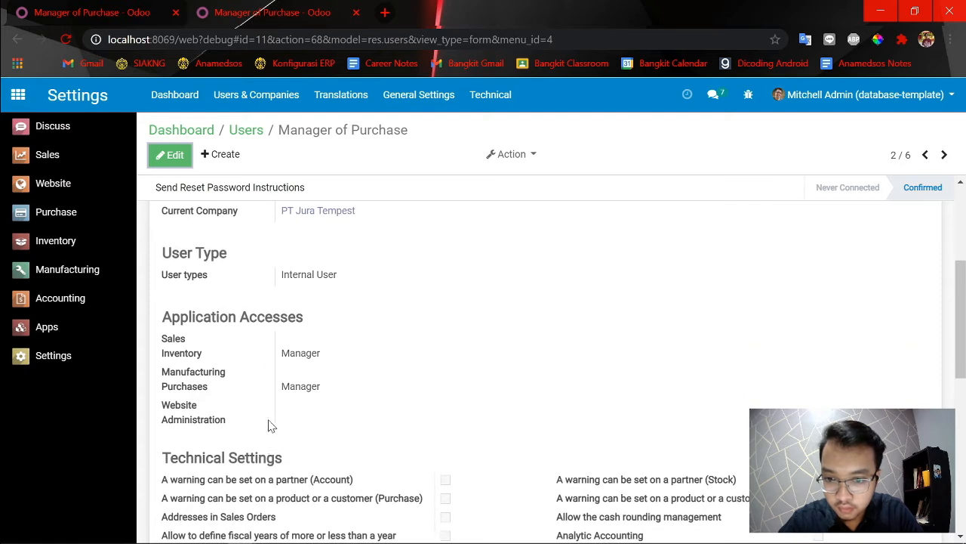
{"action": "scroll", "coordinate": [265, 302], "scroll_direction": "up", "scroll_amount": 3}
Go back to the users list and open the administrator's record to examine its application accesses and technical settings.
{"action": "left_click", "coordinate": [246, 130]}
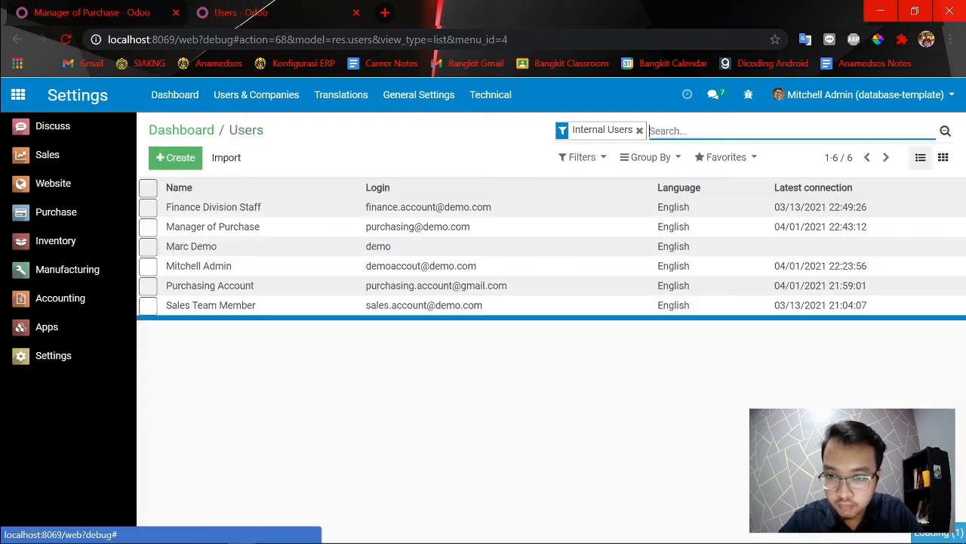
{"action": "left_click", "coordinate": [209, 268]}
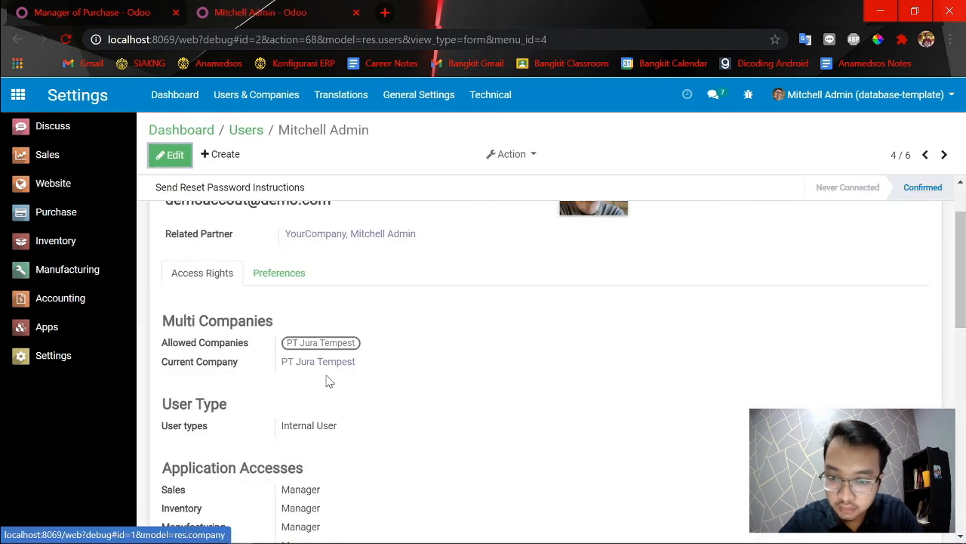
{"action": "scroll", "coordinate": [332, 389], "scroll_direction": "down", "scroll_amount": 1}
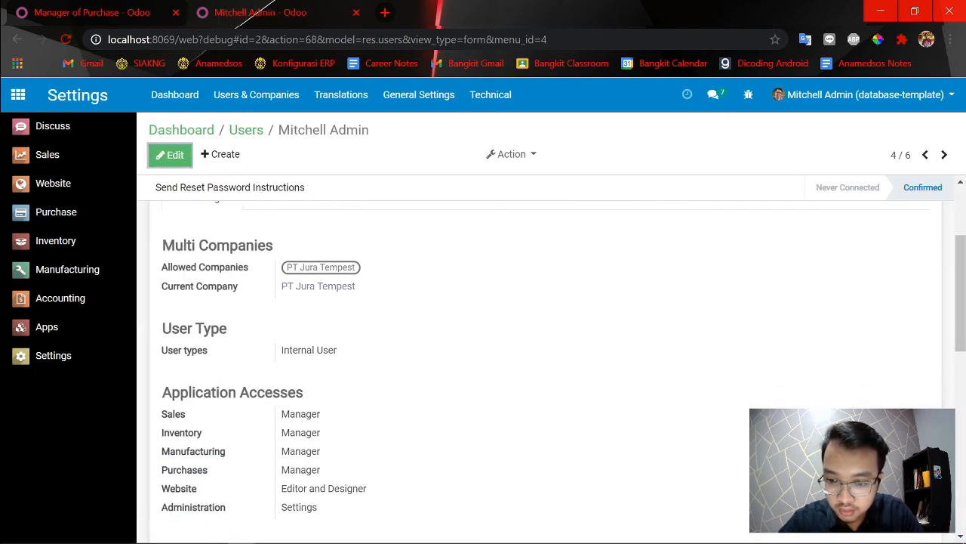
{"action": "scroll", "coordinate": [309, 495], "scroll_direction": "down", "scroll_amount": 1}
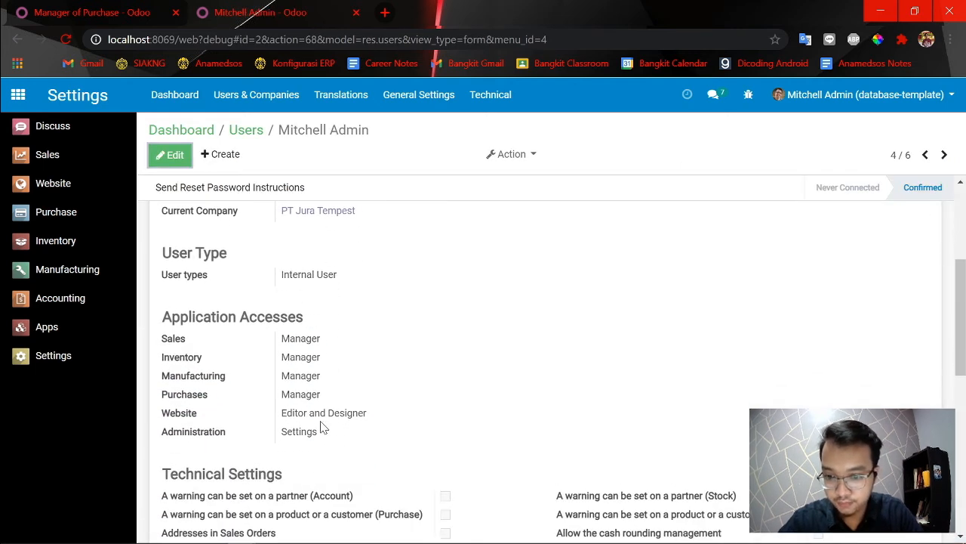
{"action": "scroll", "coordinate": [304, 427], "scroll_direction": "down", "scroll_amount": 1}
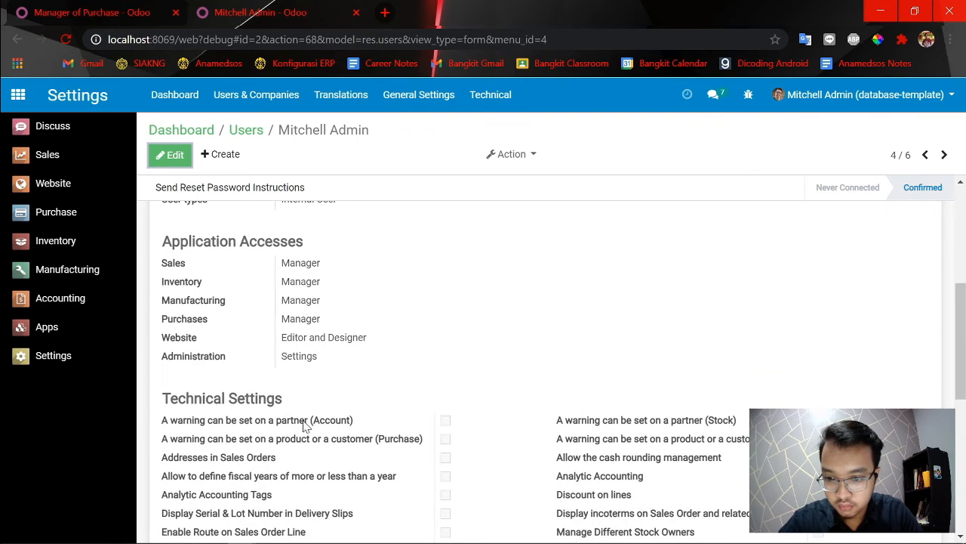
{"action": "scroll", "coordinate": [312, 370], "scroll_direction": "down", "scroll_amount": 1}
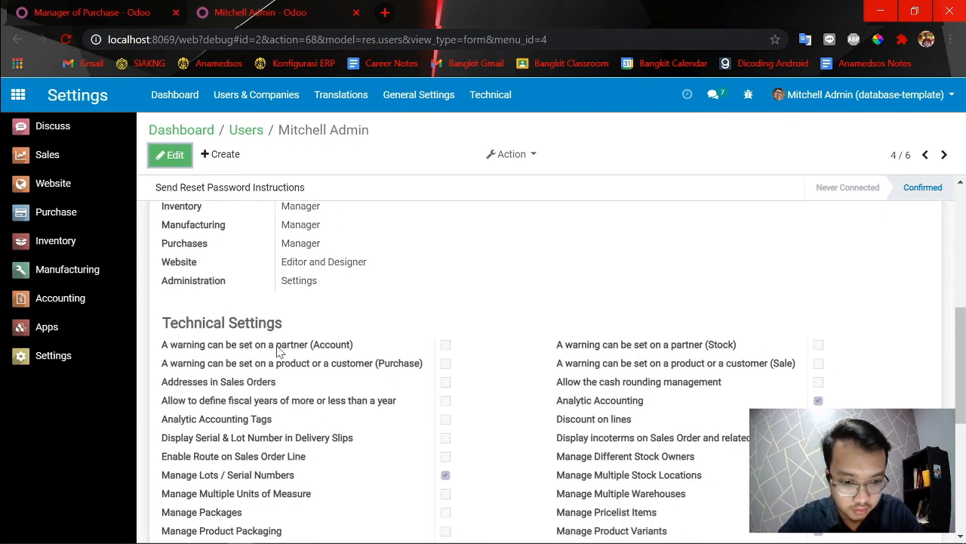
{"action": "scroll", "coordinate": [276, 315], "scroll_direction": "up", "scroll_amount": 1}
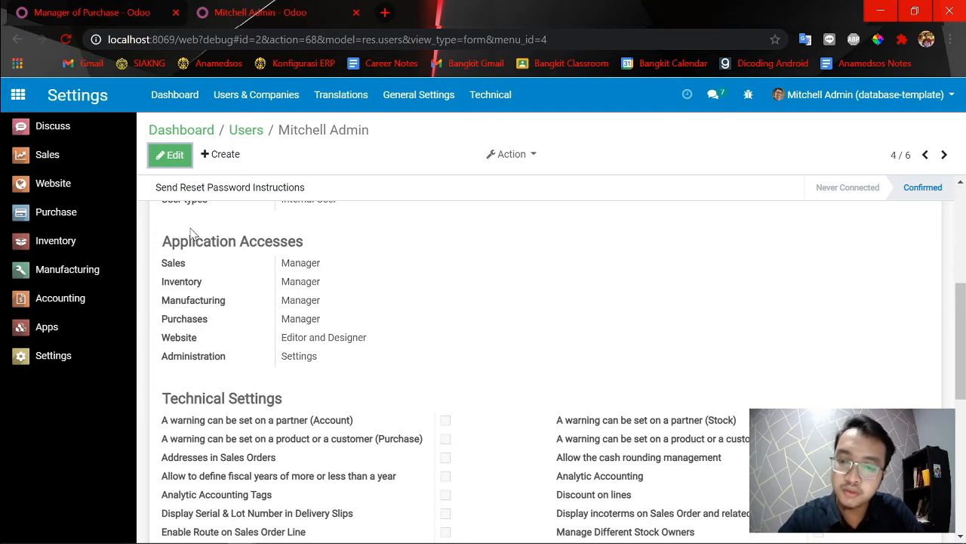
Give the Manager of Purchase user the Manager access level for Manufacturing and save the record.
{"action": "key", "text": "ctrl+shift+Tab"}
{"action": "scroll", "coordinate": [237, 438], "scroll_direction": "up", "scroll_amount": 5}
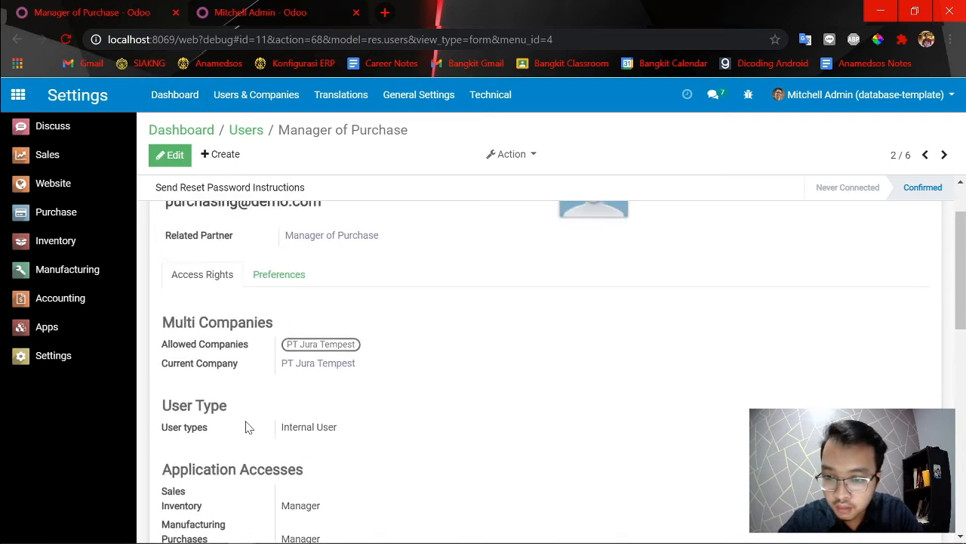
{"action": "scroll", "coordinate": [272, 438], "scroll_direction": "down", "scroll_amount": 2}
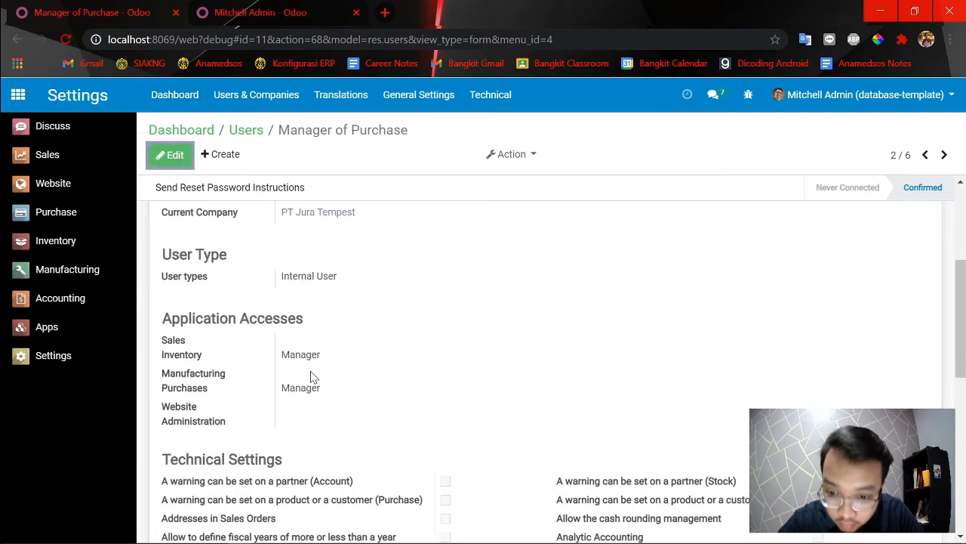
{"action": "left_click", "coordinate": [173, 158]}
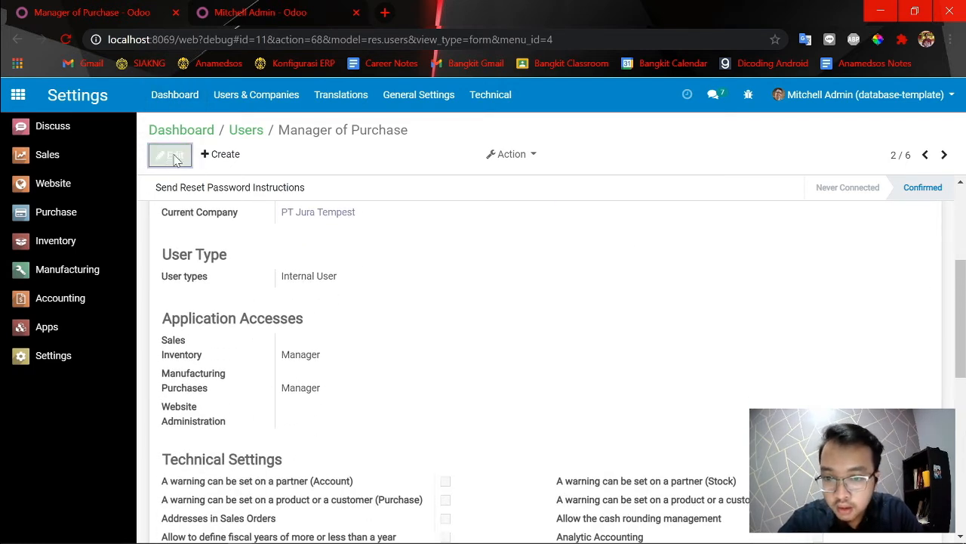
{"action": "scroll", "coordinate": [363, 419], "scroll_direction": "down", "scroll_amount": 3}
{"action": "scroll", "coordinate": [317, 380], "scroll_direction": "down", "scroll_amount": 2}
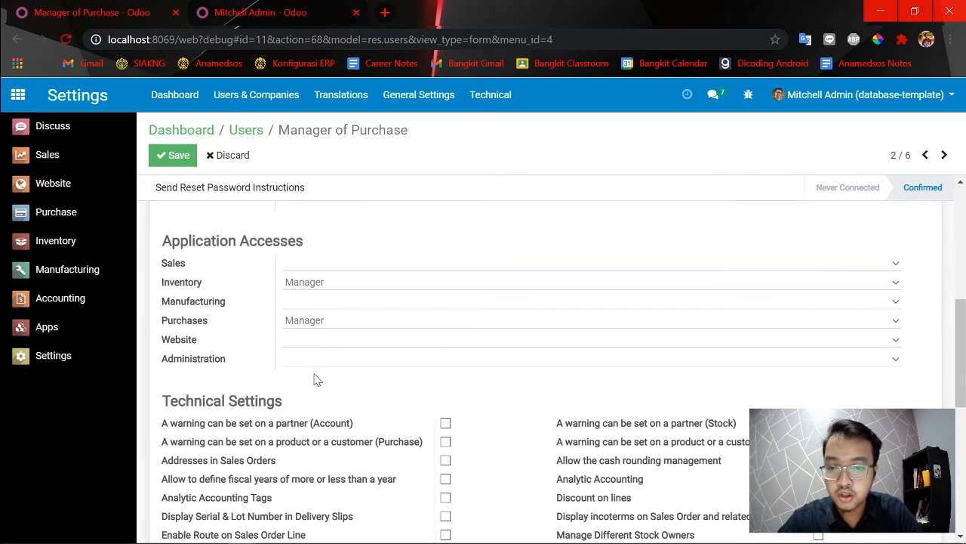
{"action": "left_click", "coordinate": [297, 302]}
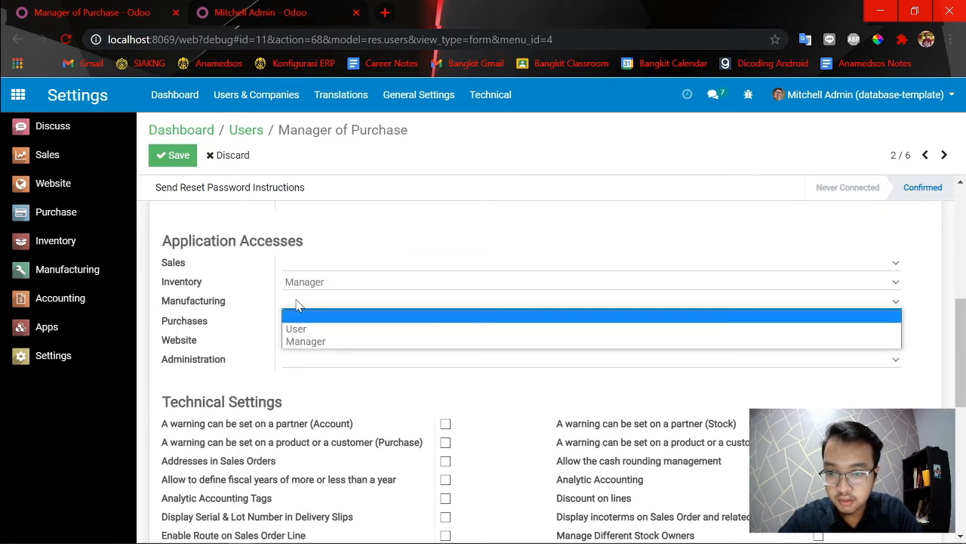
{"action": "left_click", "coordinate": [300, 342]}
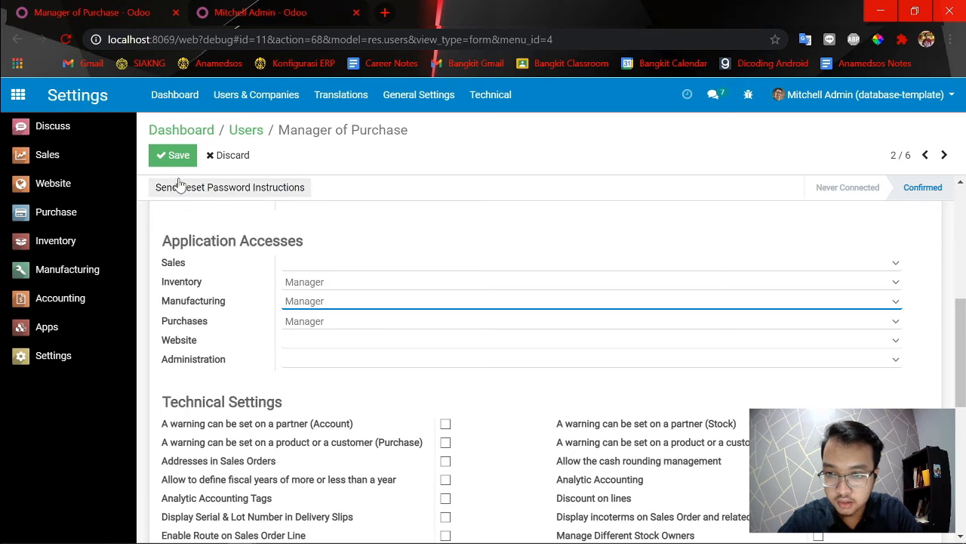
{"action": "left_click", "coordinate": [173, 155]}
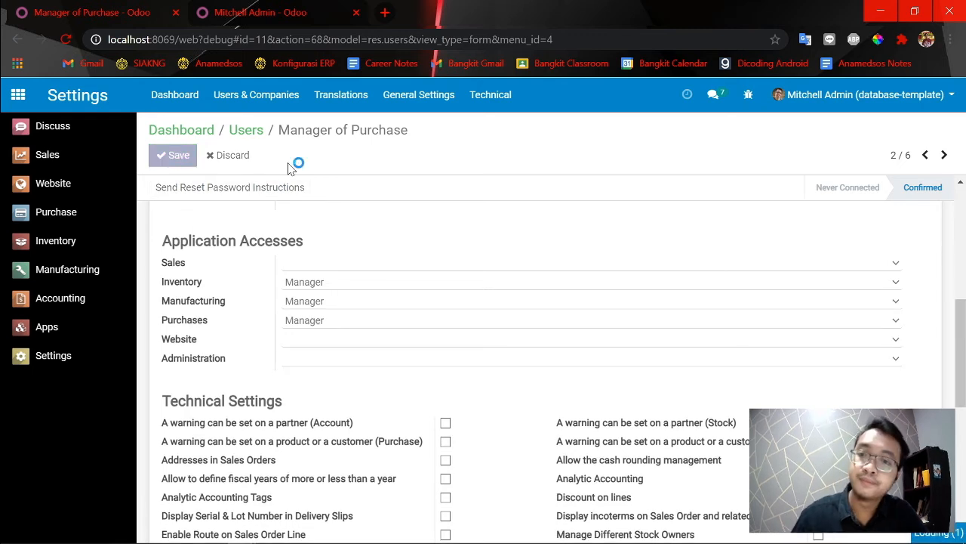
Switch to the Manager of Purchase session, reload it, and open the Locations list from the Inventory configuration.
{"action": "key", "text": "alt+Tab"}
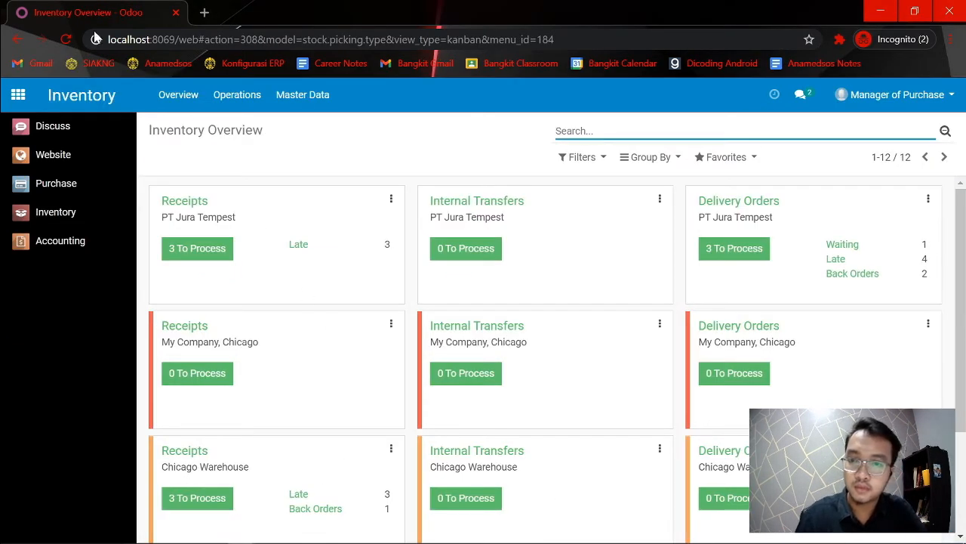
{"action": "left_click", "coordinate": [67, 43]}
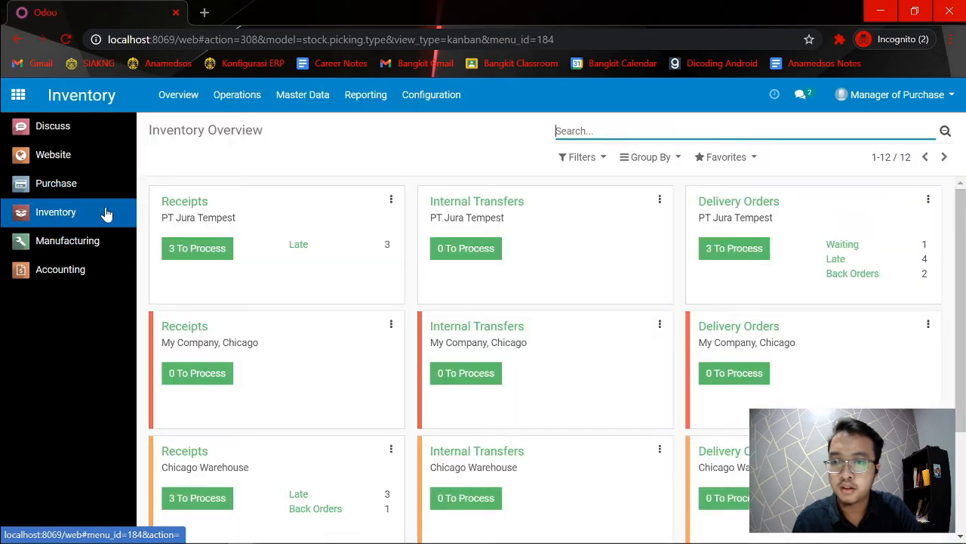
{"action": "left_click", "coordinate": [104, 213]}
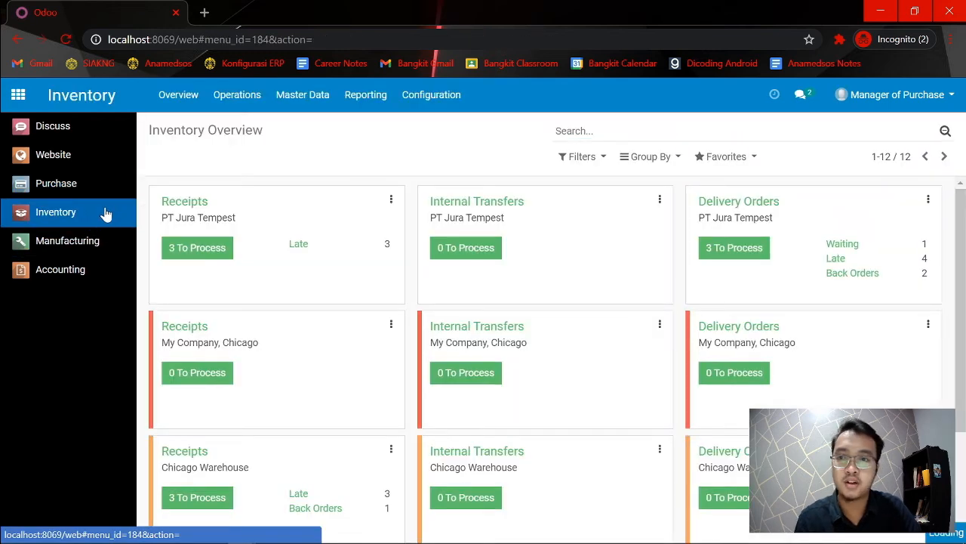
{"action": "left_click", "coordinate": [430, 100]}
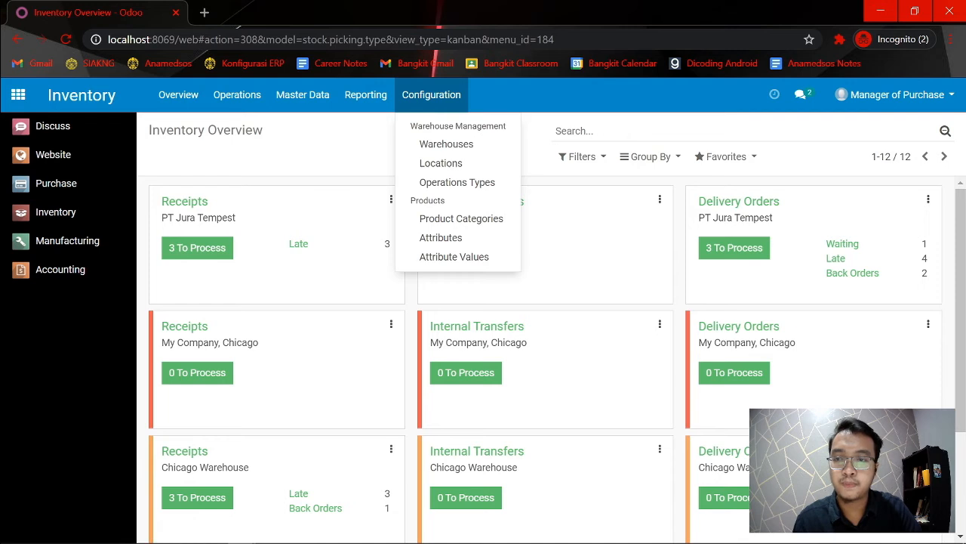
{"action": "left_click", "coordinate": [455, 165]}
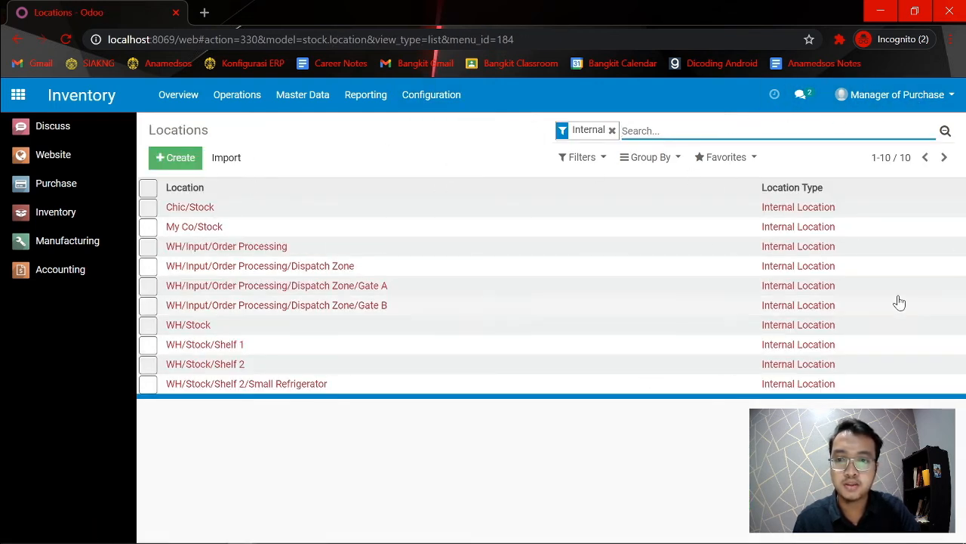
Return to the admin session and review the technical settings of Manager of Purchase, including Manage Multiple Stock Locations.
{"action": "key", "text": "alt+Tab"}
{"action": "key", "text": "alt+Tab"}
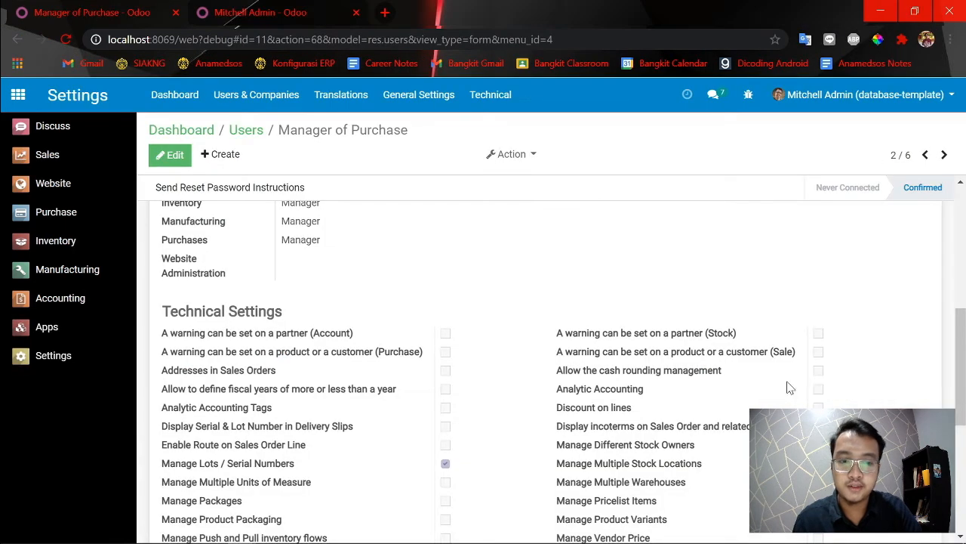
{"action": "scroll", "coordinate": [641, 427], "scroll_direction": "down", "scroll_amount": 1}
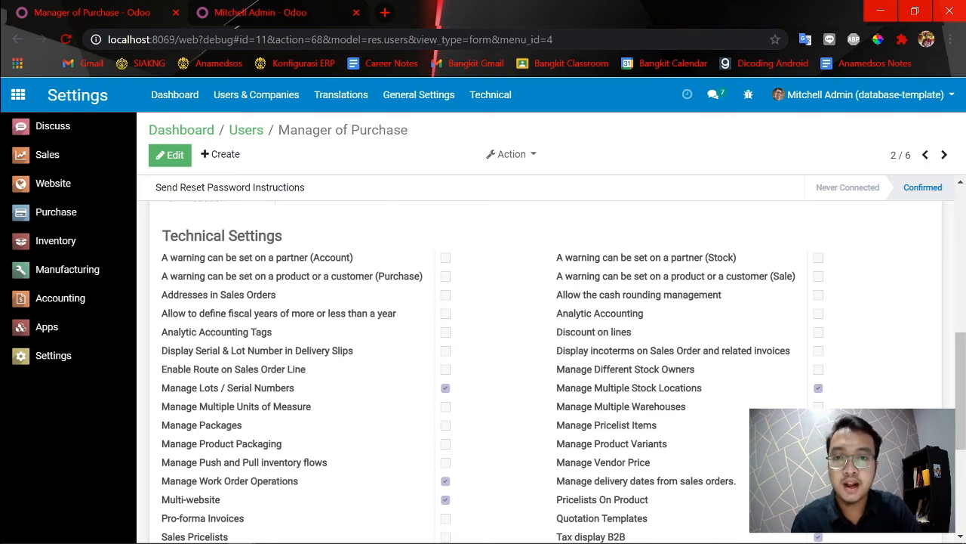
Open a third browser tab at localhost:8069/web and go to the Settings dashboard.
{"action": "left_click", "coordinate": [384, 12]}
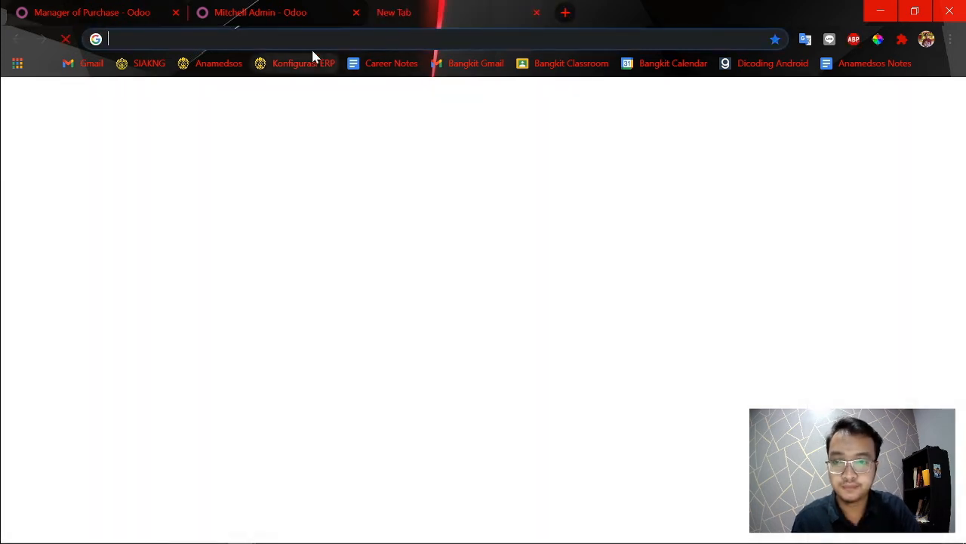
{"action": "type", "text": "gene"}
{"action": "key", "text": "ctrl+a"}
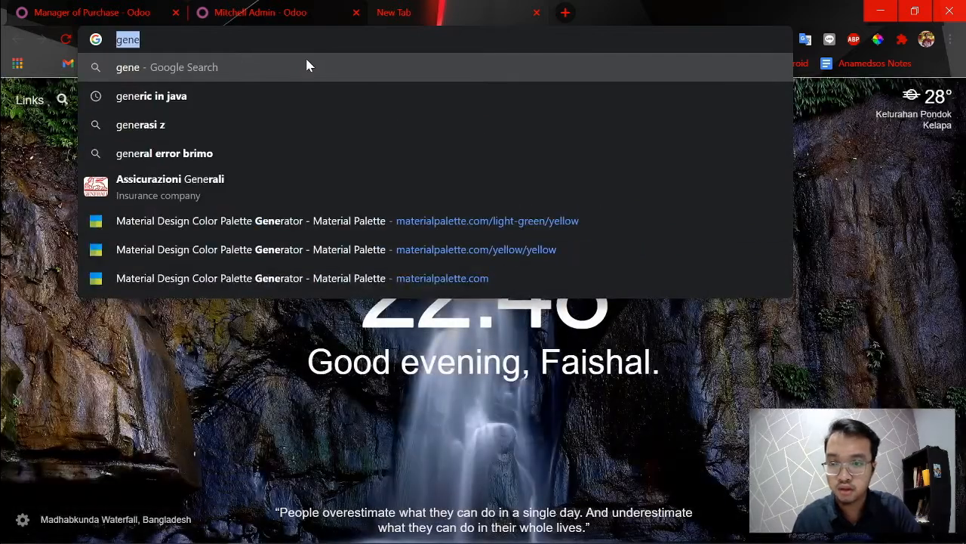
{"action": "type", "text": "localhost:8069/web"}
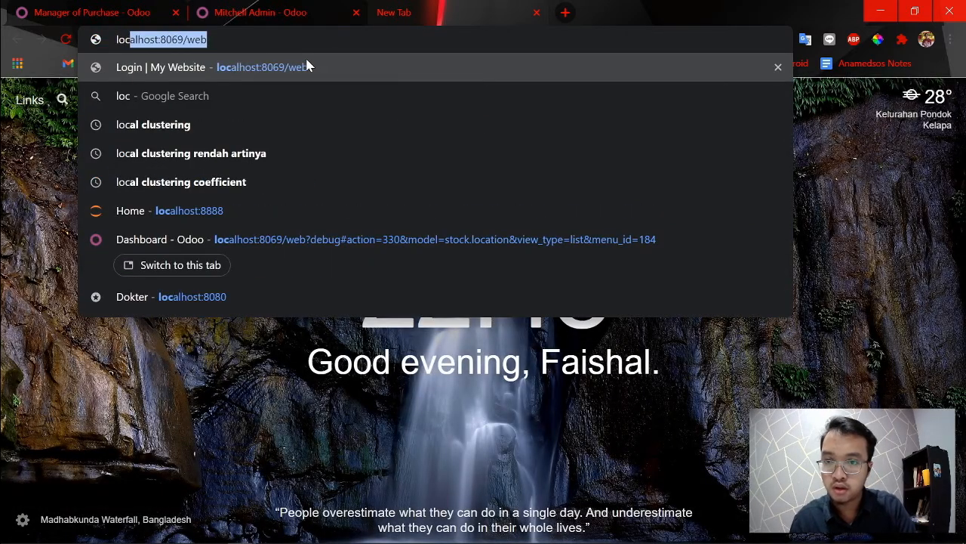
{"action": "key", "text": "Return"}
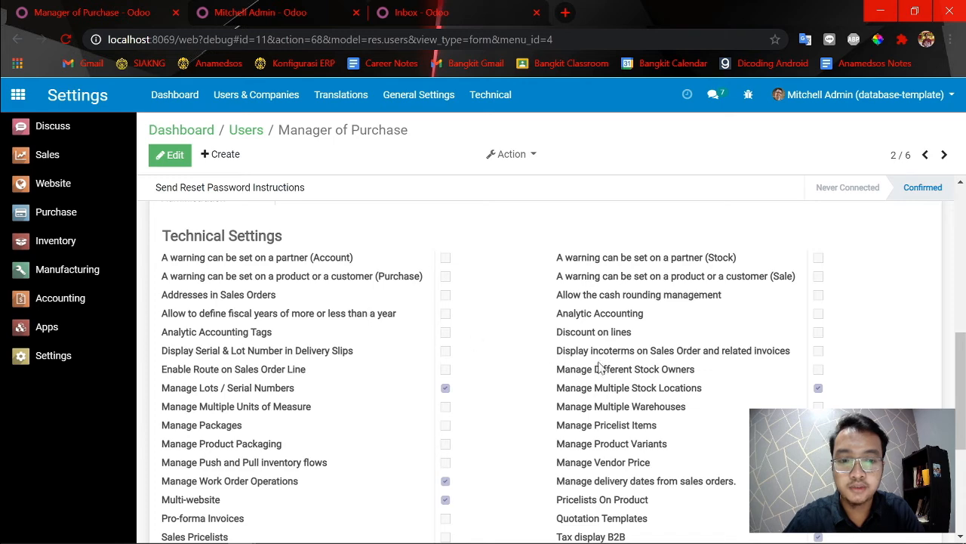
{"action": "left_click", "coordinate": [449, 10]}
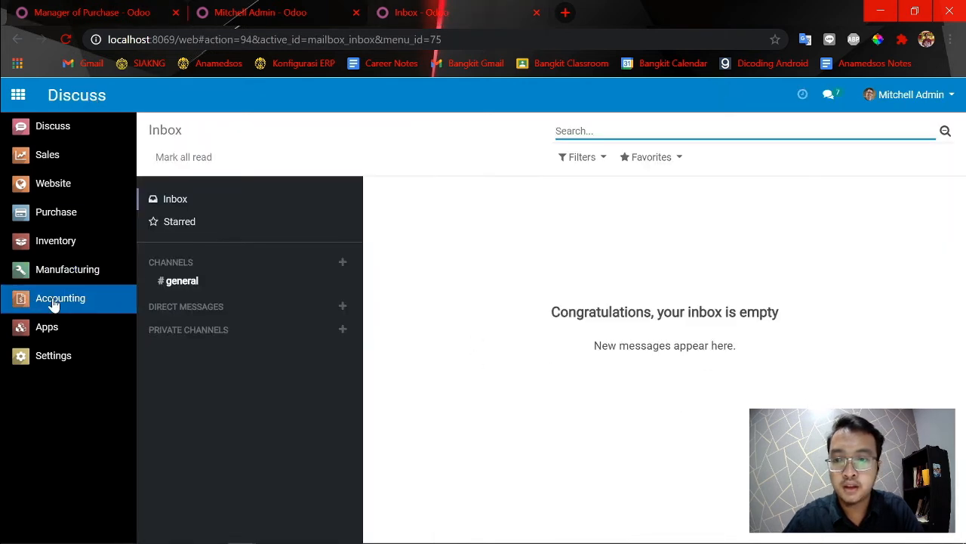
{"action": "left_click", "coordinate": [55, 356]}
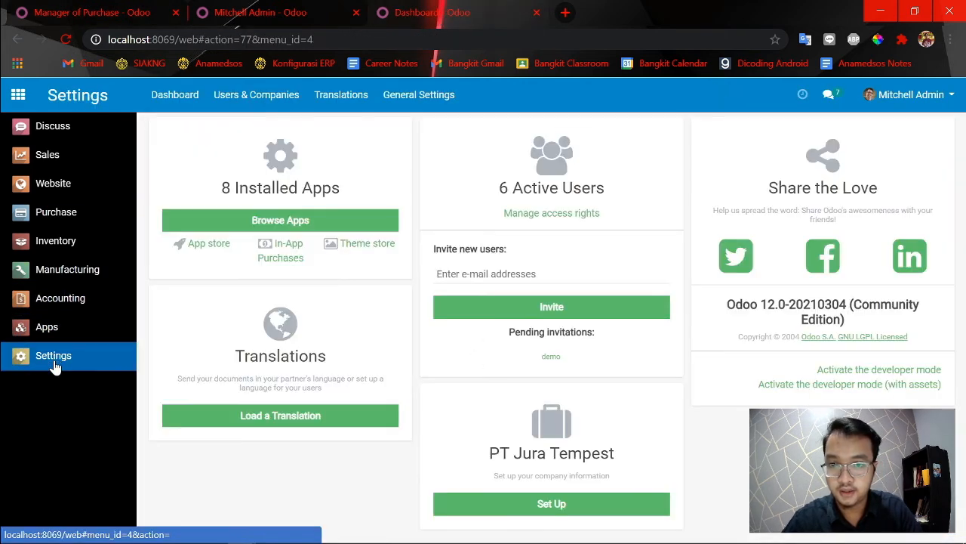
In the general settings of the third tab, disable Storage Locations under the Inventory Warehouse options and save.
{"action": "left_click", "coordinate": [83, 8]}
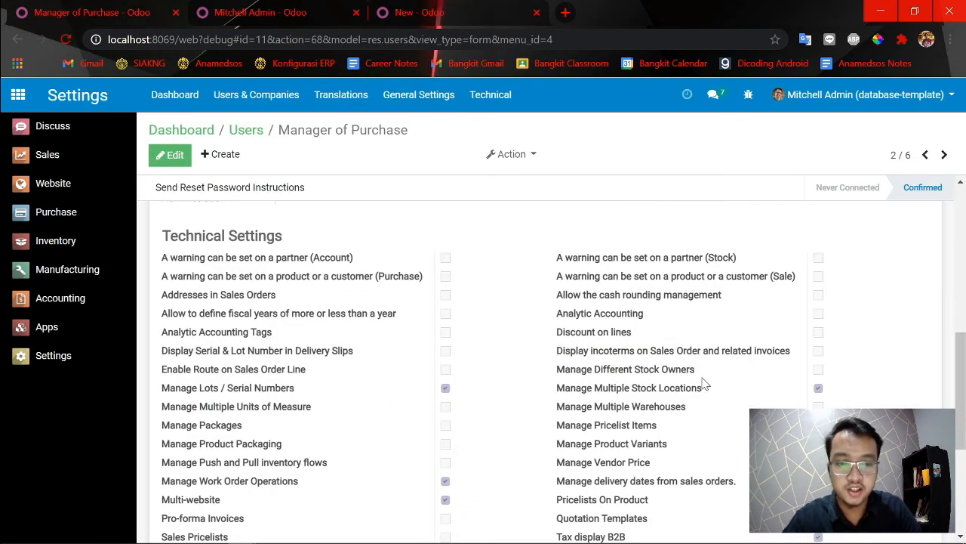
{"action": "left_click", "coordinate": [446, 12]}
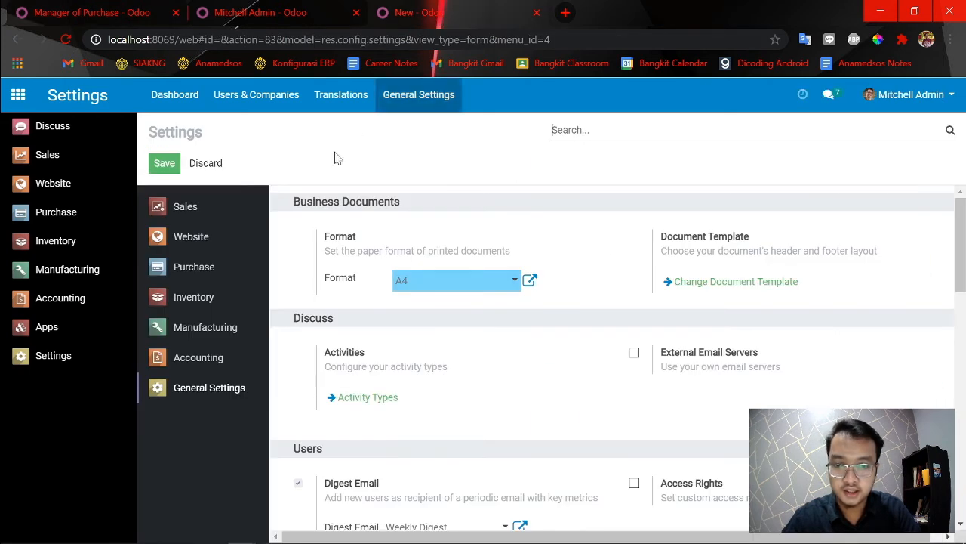
{"action": "left_click", "coordinate": [219, 305]}
{"action": "scroll", "coordinate": [380, 360], "scroll_direction": "down", "scroll_amount": 3}
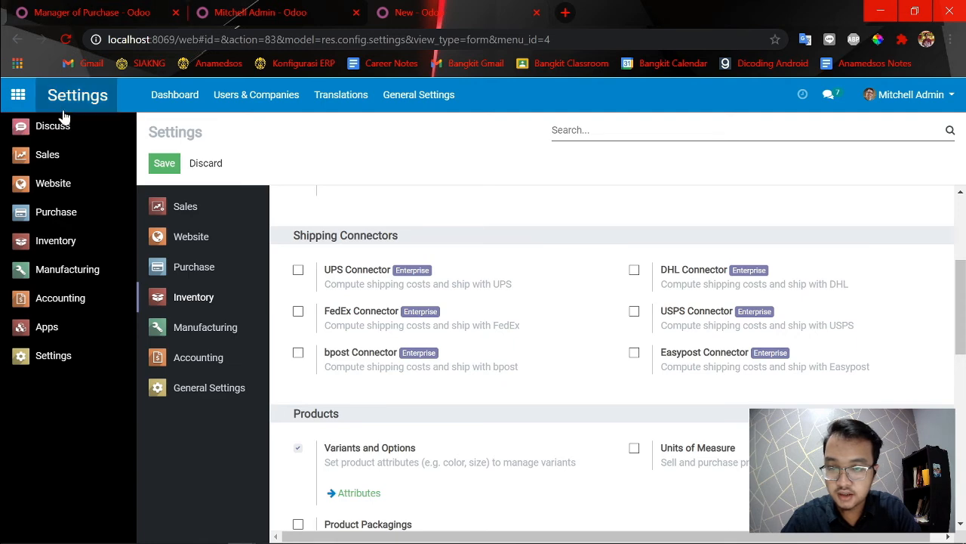
{"action": "scroll", "coordinate": [476, 423], "scroll_direction": "down", "scroll_amount": 3}
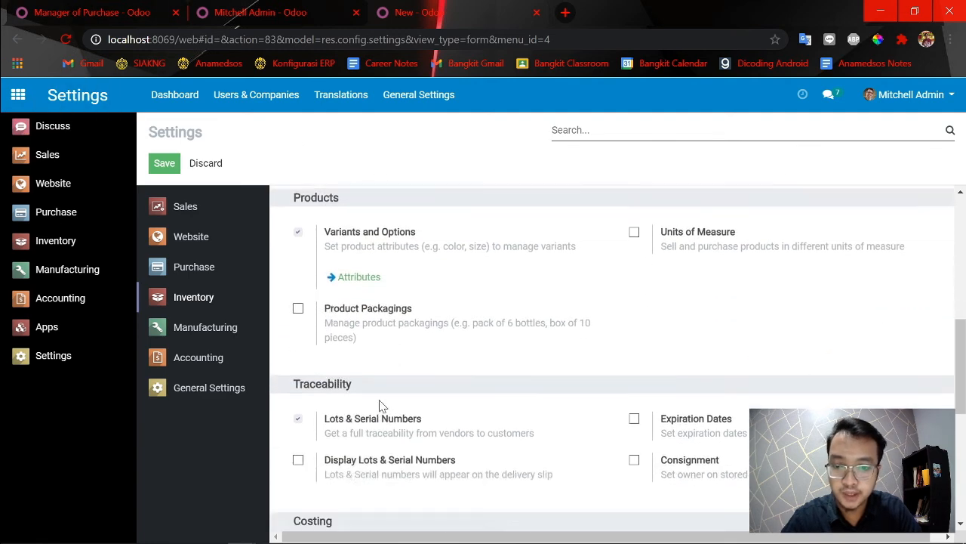
{"action": "scroll", "coordinate": [313, 353], "scroll_direction": "down", "scroll_amount": 4}
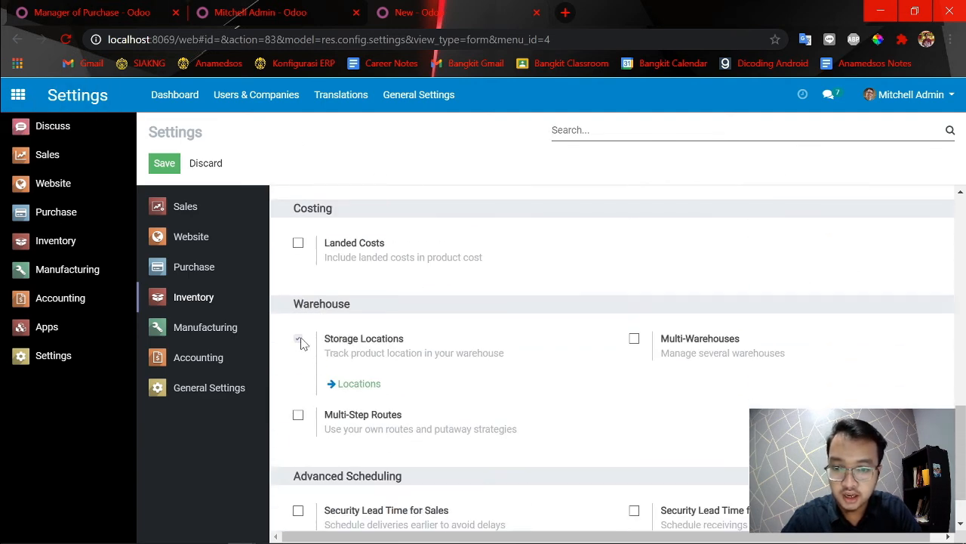
{"action": "left_click", "coordinate": [299, 340]}
{"action": "left_click", "coordinate": [167, 168]}
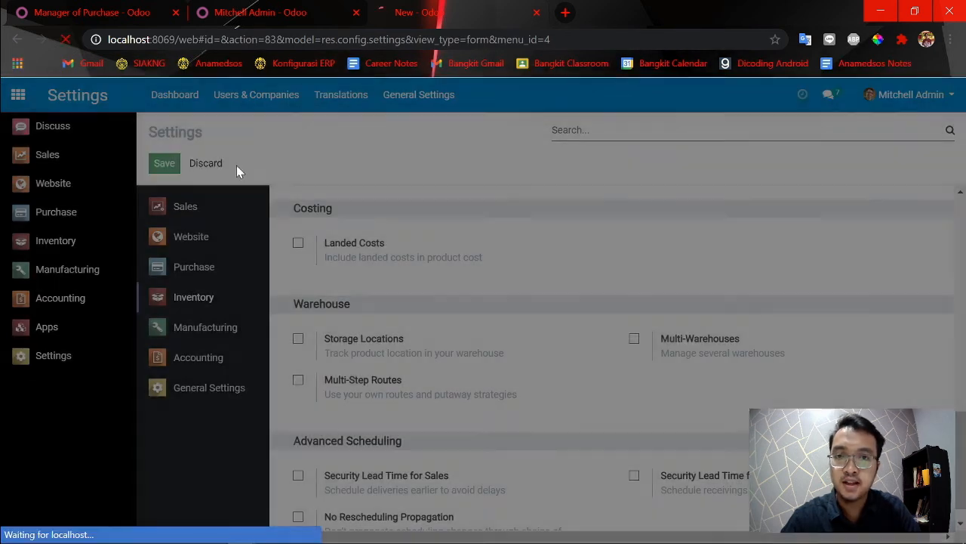
Reload the Manager of Purchase record and check its Manage Multiple Stock Locations technical setting.
{"action": "left_click", "coordinate": [96, 9]}
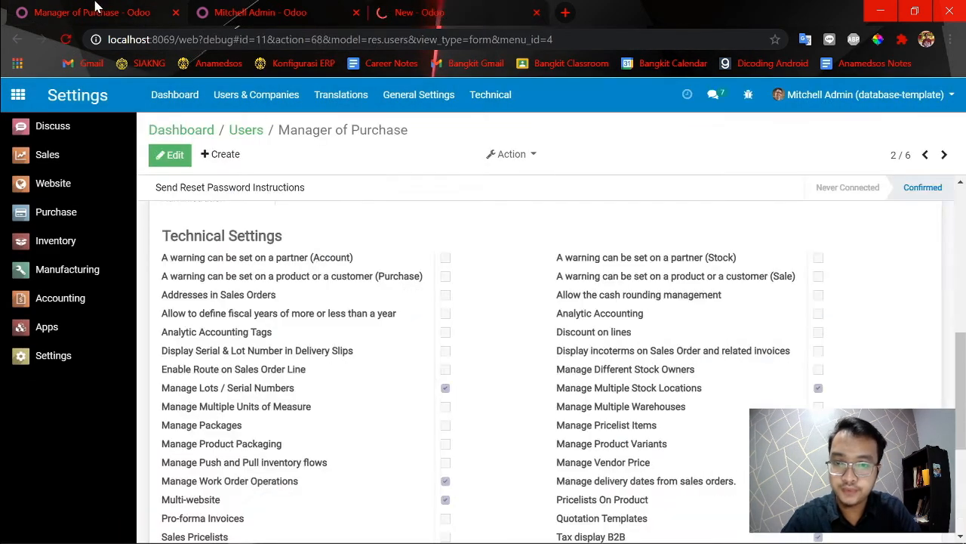
{"action": "left_click", "coordinate": [65, 39]}
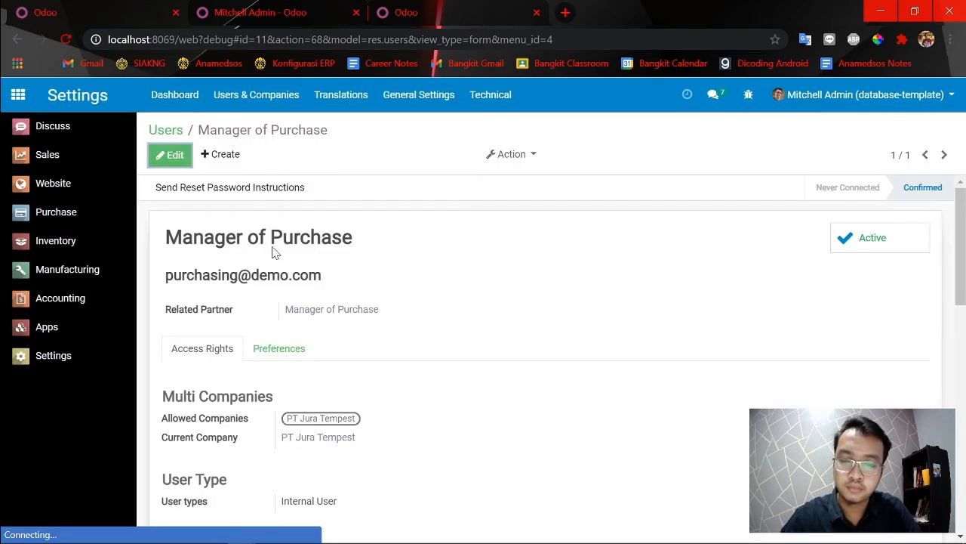
{"action": "scroll", "coordinate": [588, 361], "scroll_direction": "down", "scroll_amount": 6}
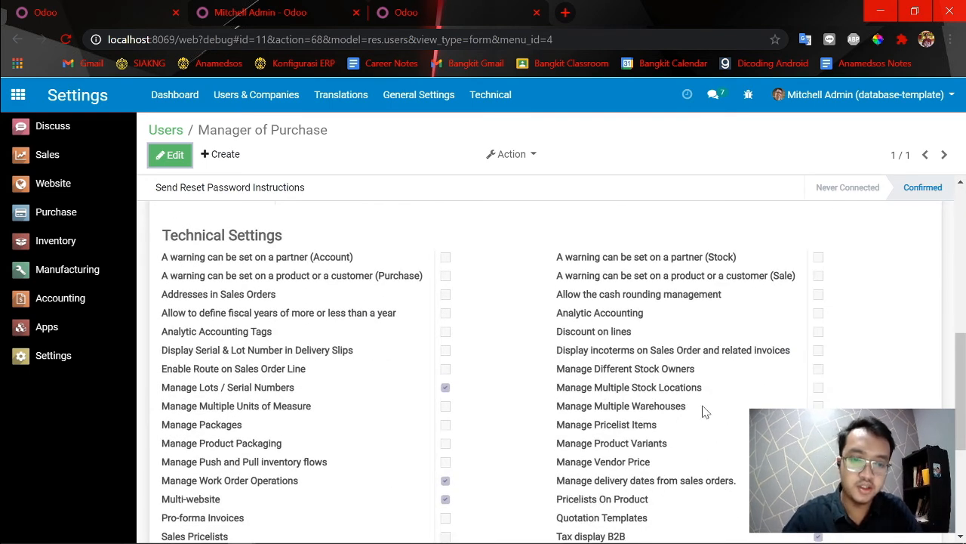
{"action": "scroll", "coordinate": [492, 382], "scroll_direction": "up", "scroll_amount": 1}
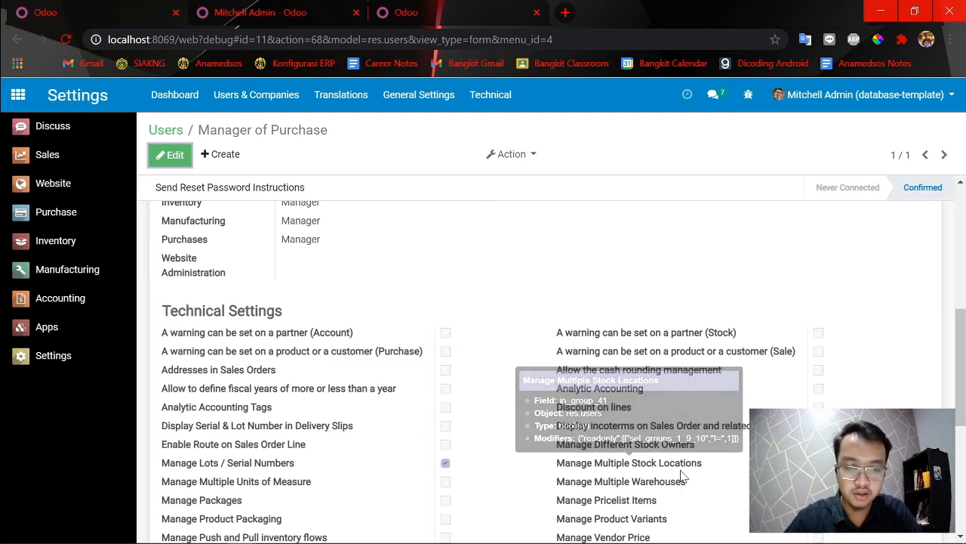
Go back to the third tab's settings and review the Inventory options from Warehouse up to Operations.
{"action": "left_click", "coordinate": [414, 8]}
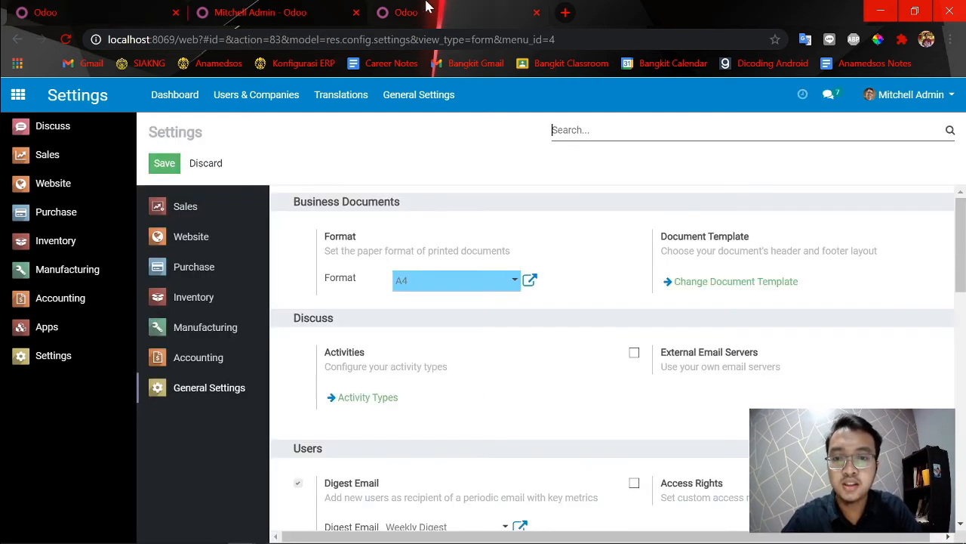
{"action": "scroll", "coordinate": [453, 356], "scroll_direction": "down", "scroll_amount": 6}
{"action": "scroll", "coordinate": [344, 378], "scroll_direction": "down", "scroll_amount": 4}
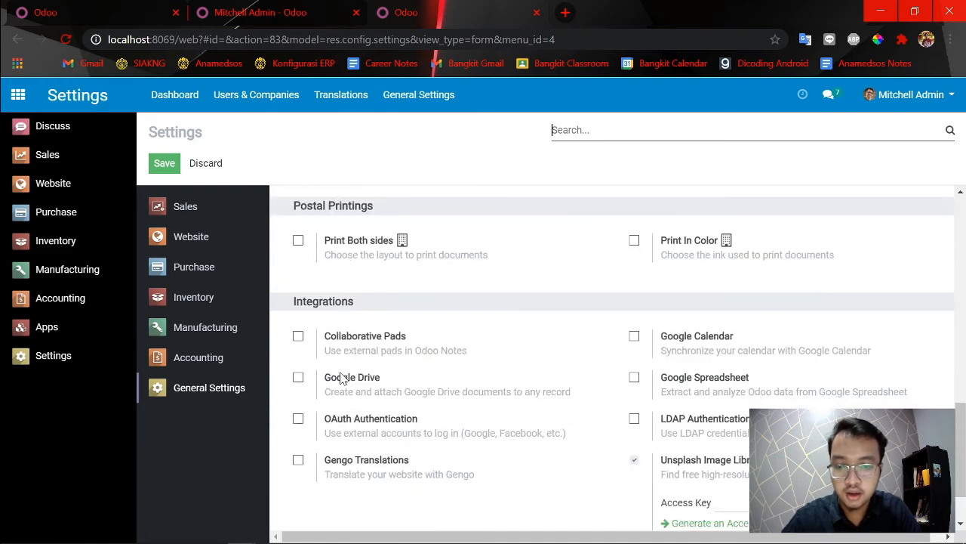
{"action": "left_click", "coordinate": [194, 298]}
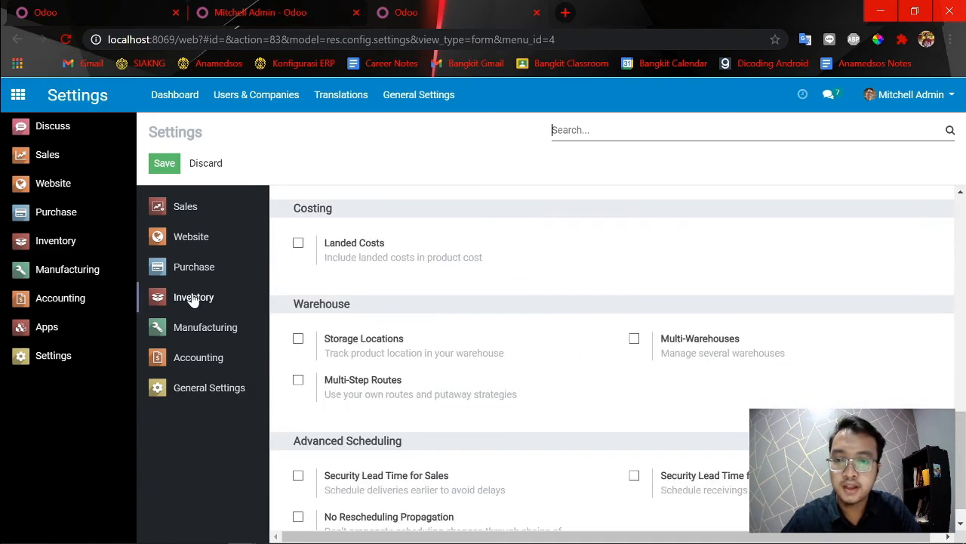
{"action": "scroll", "coordinate": [408, 339], "scroll_direction": "up", "scroll_amount": 4}
{"action": "scroll", "coordinate": [377, 343], "scroll_direction": "up", "scroll_amount": 2}
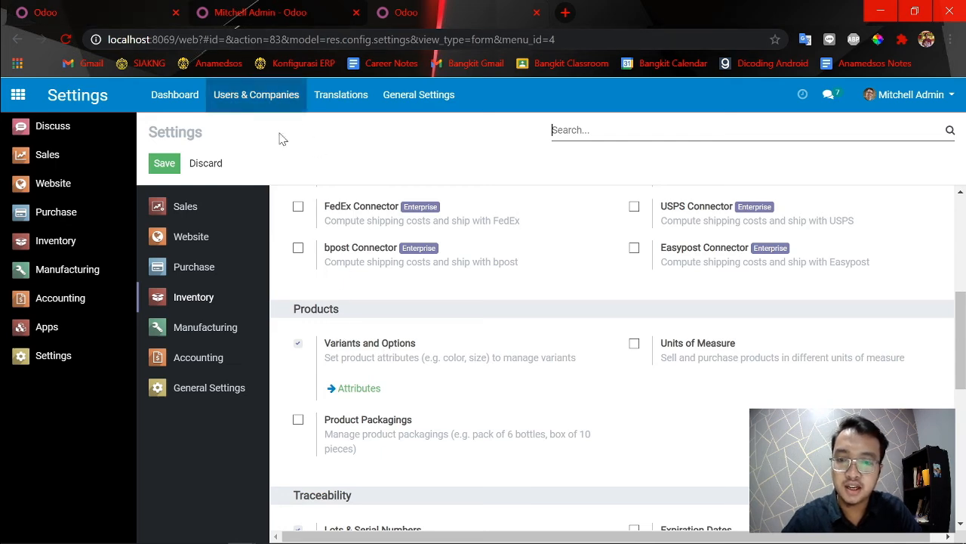
{"action": "scroll", "coordinate": [491, 450], "scroll_direction": "up", "scroll_amount": 4}
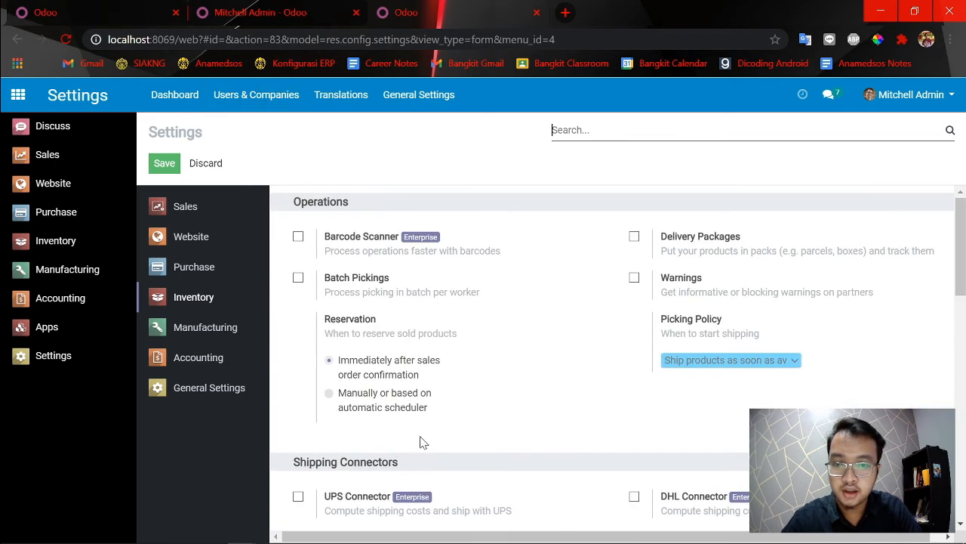
Enable Storage Locations under the Inventory Warehouse options and save the settings.
{"action": "scroll", "coordinate": [419, 440], "scroll_direction": "down", "scroll_amount": 10}
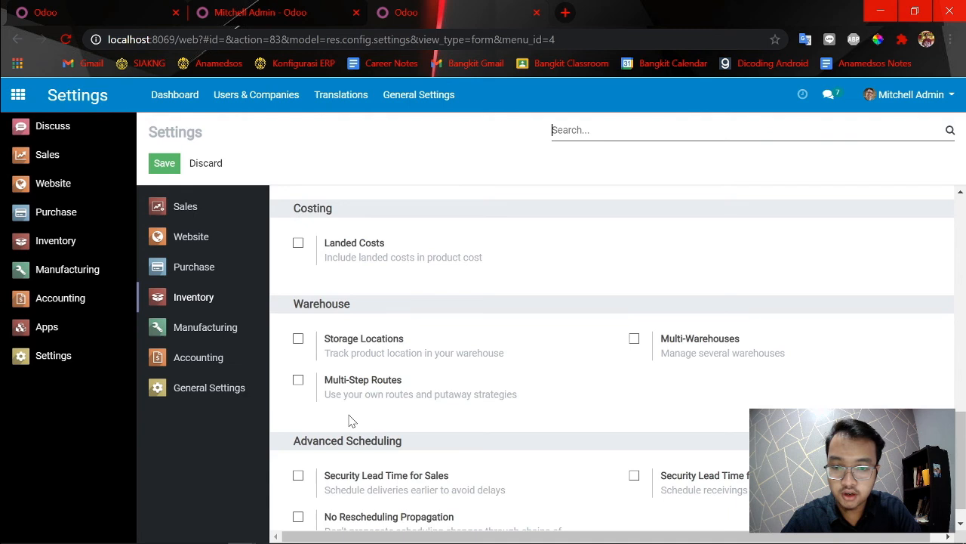
{"action": "left_click", "coordinate": [298, 338]}
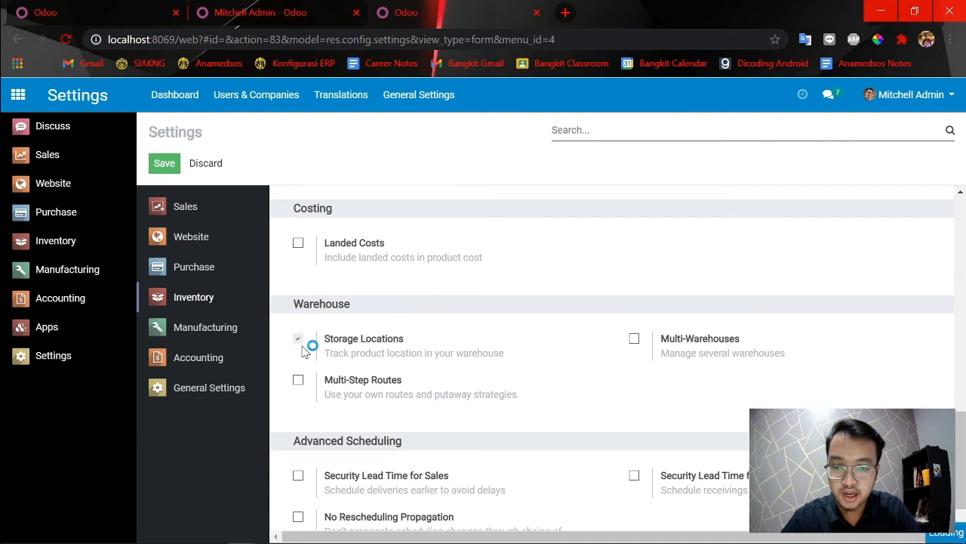
{"action": "left_click", "coordinate": [167, 166]}
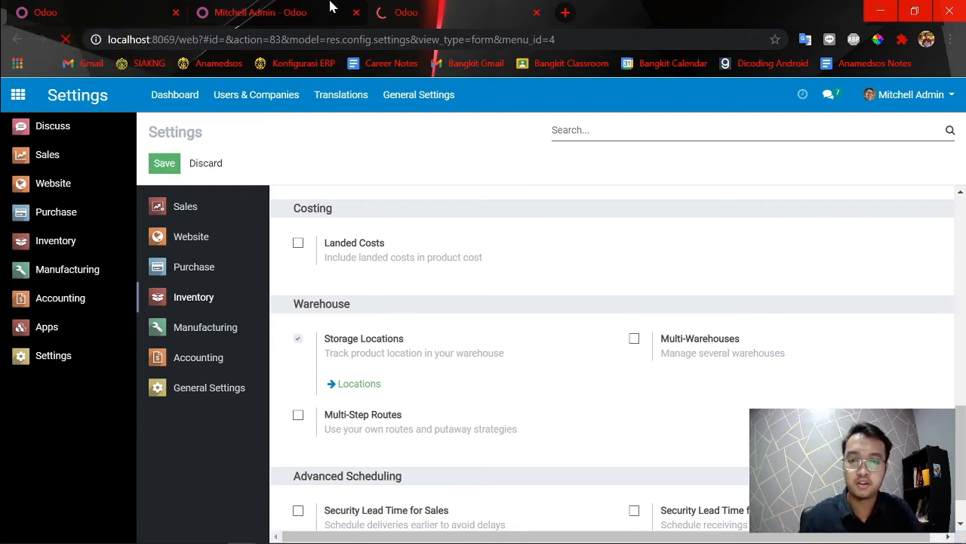
Return to the Manager of Purchase user record, reload it and review its application accesses and technical settings.
{"action": "left_click", "coordinate": [9, 9]}
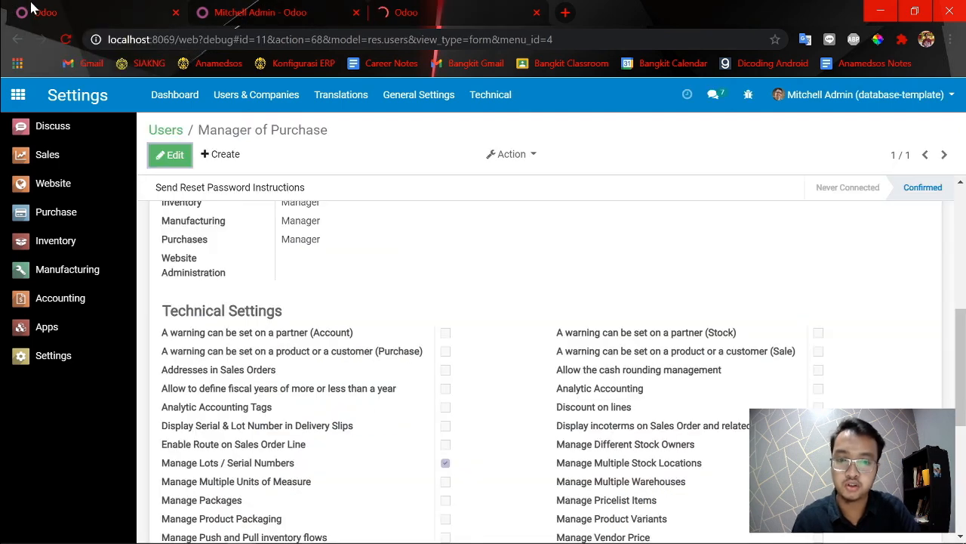
{"action": "scroll", "coordinate": [519, 341], "scroll_direction": "up", "scroll_amount": 5}
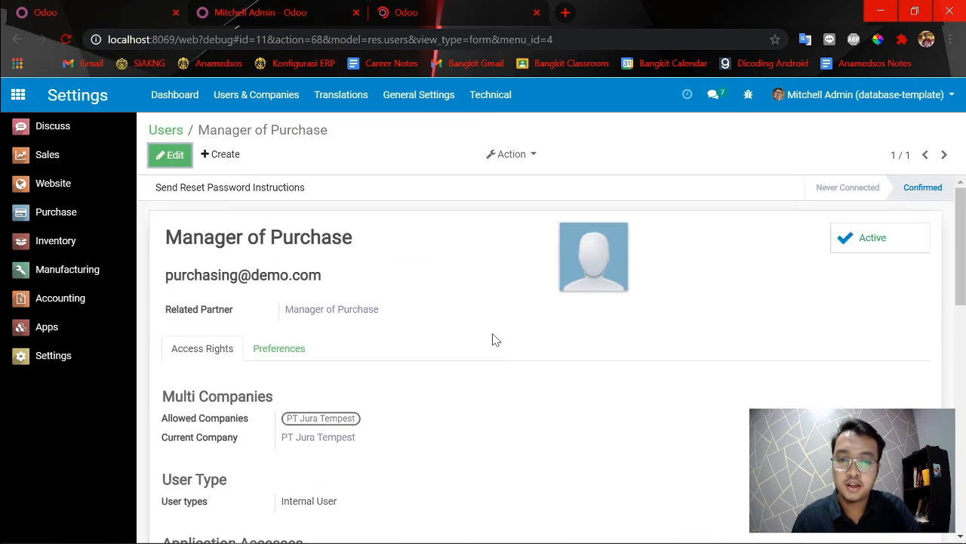
{"action": "scroll", "coordinate": [401, 277], "scroll_direction": "down", "scroll_amount": 5}
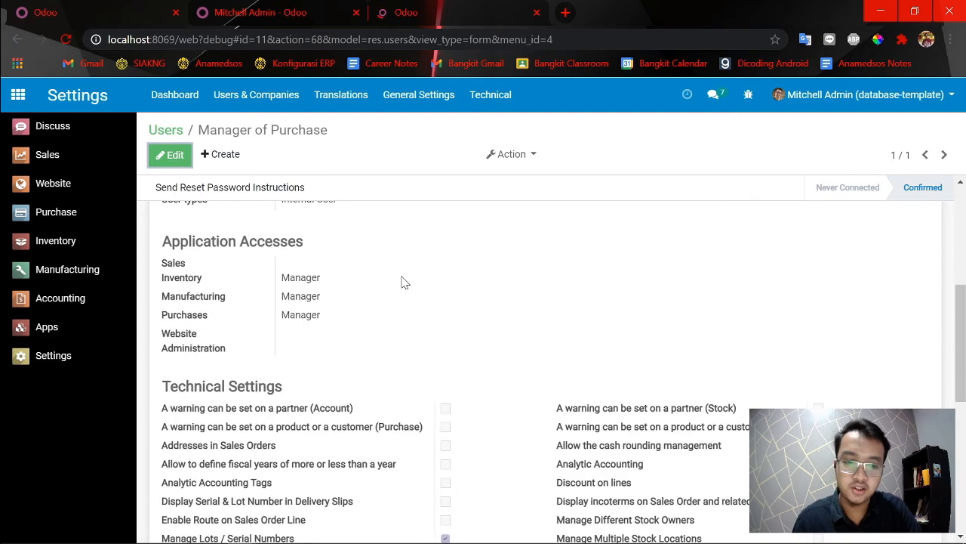
{"action": "left_click", "coordinate": [66, 40]}
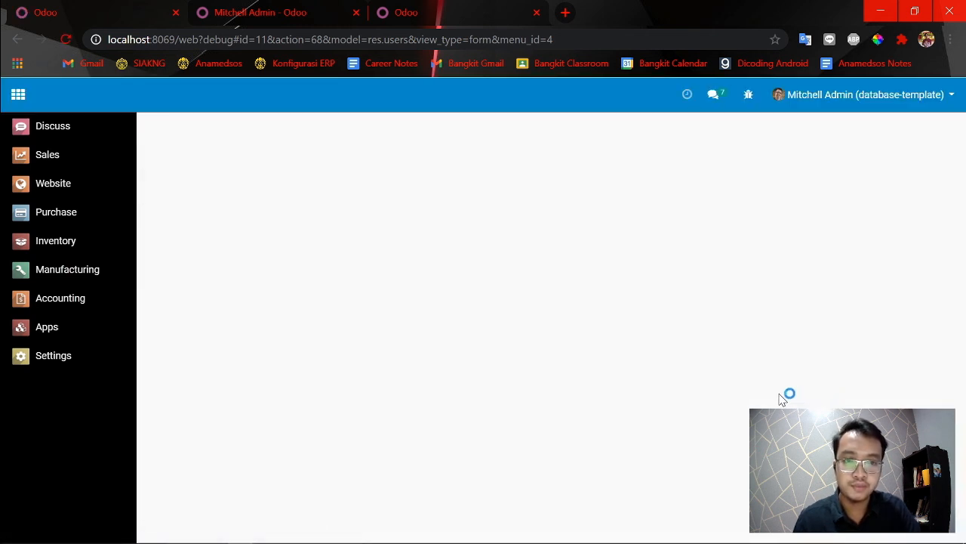
{"action": "scroll", "coordinate": [680, 393], "scroll_direction": "down", "scroll_amount": 7}
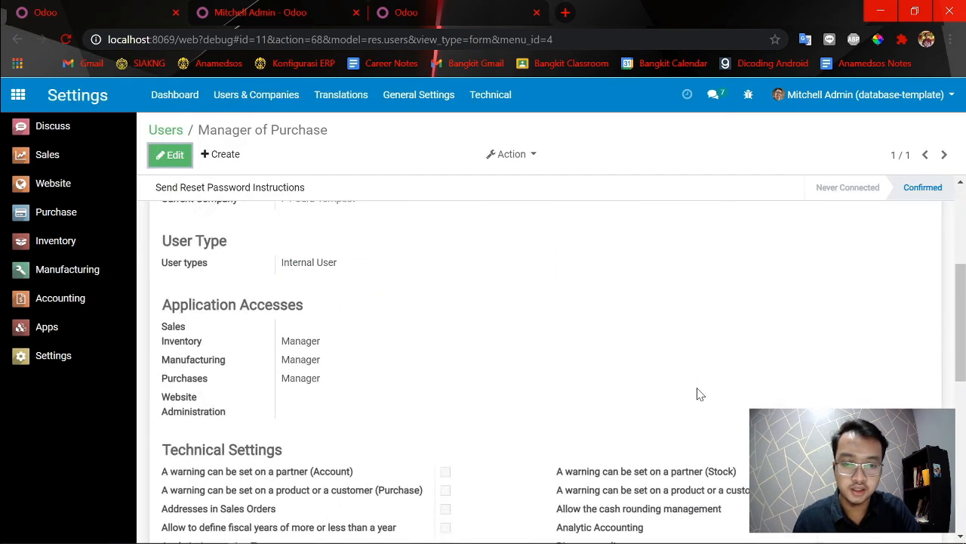
In the incognito window's Locations list, start a new location, try to view its current stock and check the Parent Location choices.
{"action": "key", "text": "alt+Tab"}
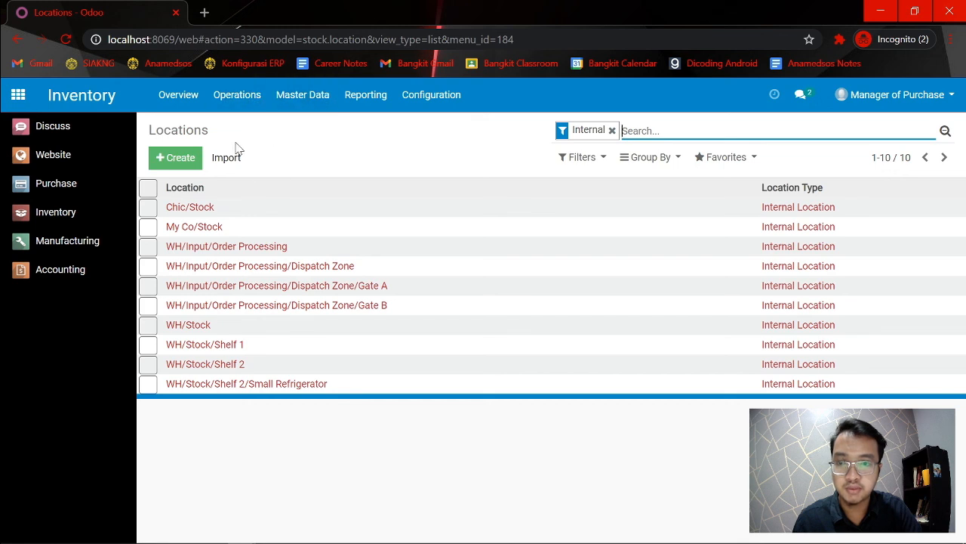
{"action": "left_click", "coordinate": [159, 163]}
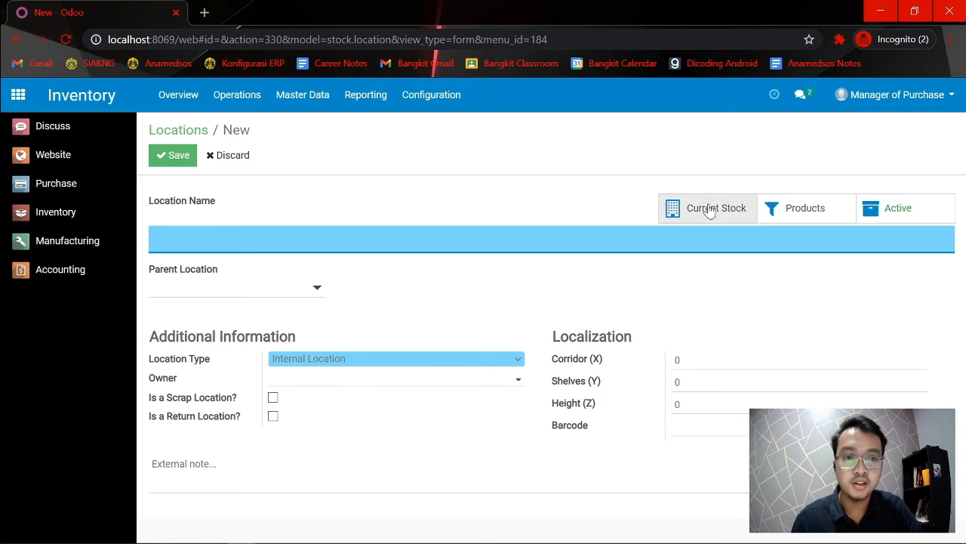
{"action": "left_click", "coordinate": [681, 209]}
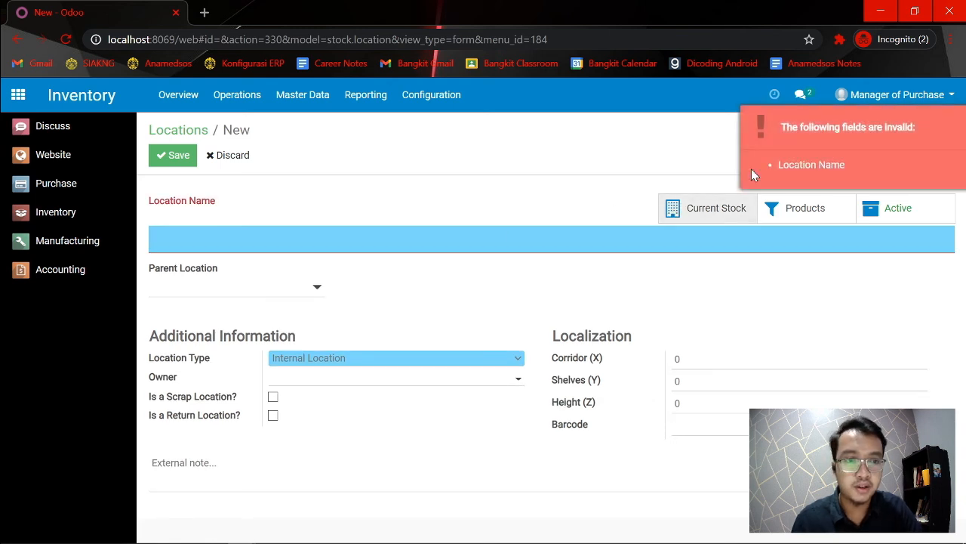
{"action": "left_click", "coordinate": [468, 240]}
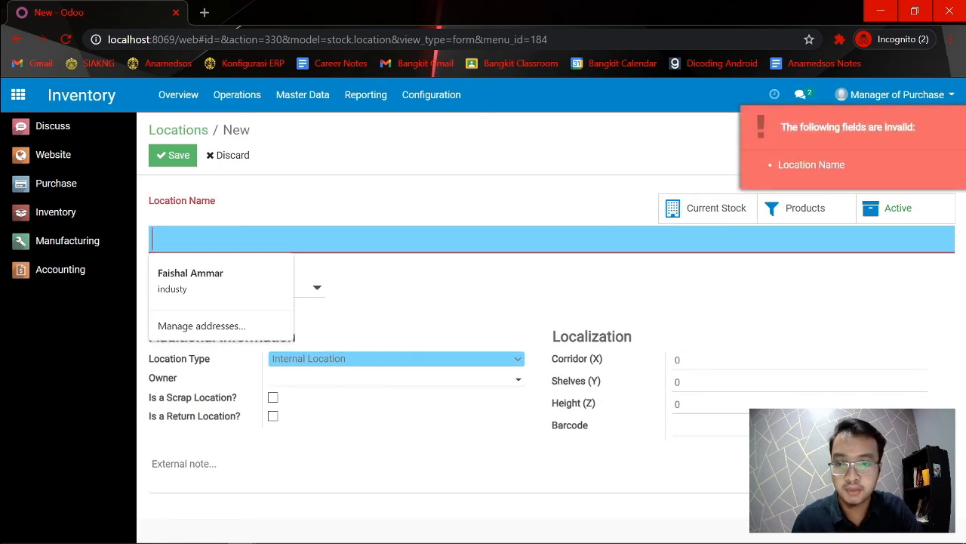
{"action": "left_click", "coordinate": [413, 298]}
{"action": "left_click", "coordinate": [321, 297]}
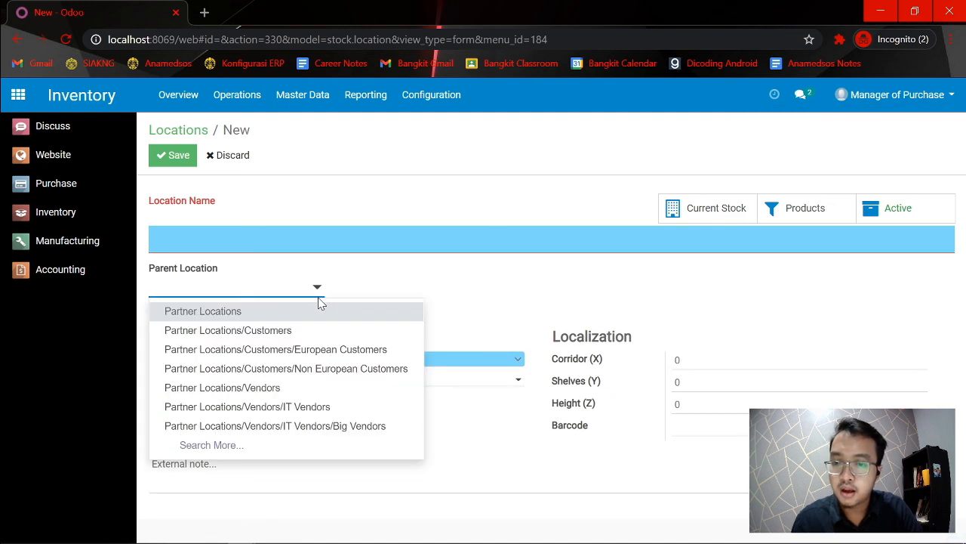
{"action": "left_click", "coordinate": [361, 291]}
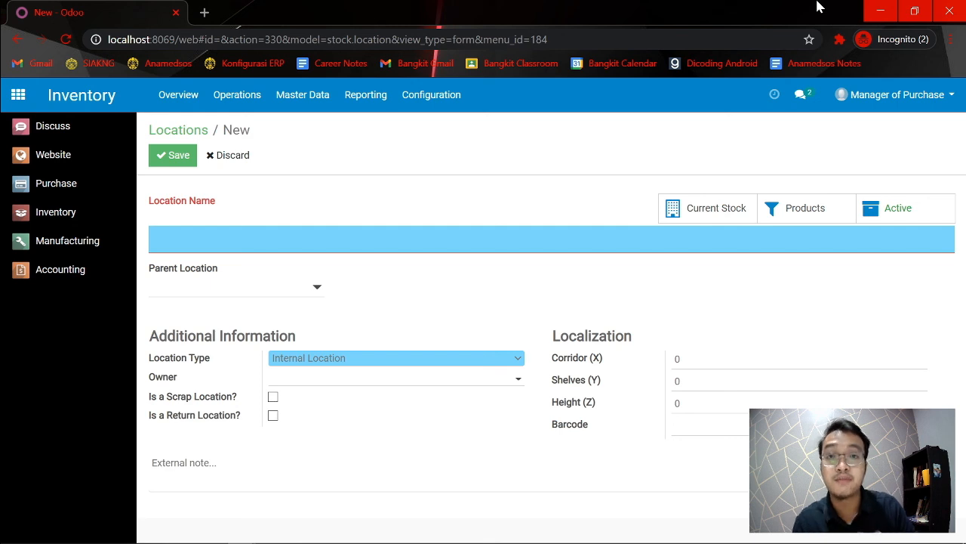
Examine the new location's Owner, Localization and Location Type fields without changing their values.
{"action": "left_click", "coordinate": [317, 377]}
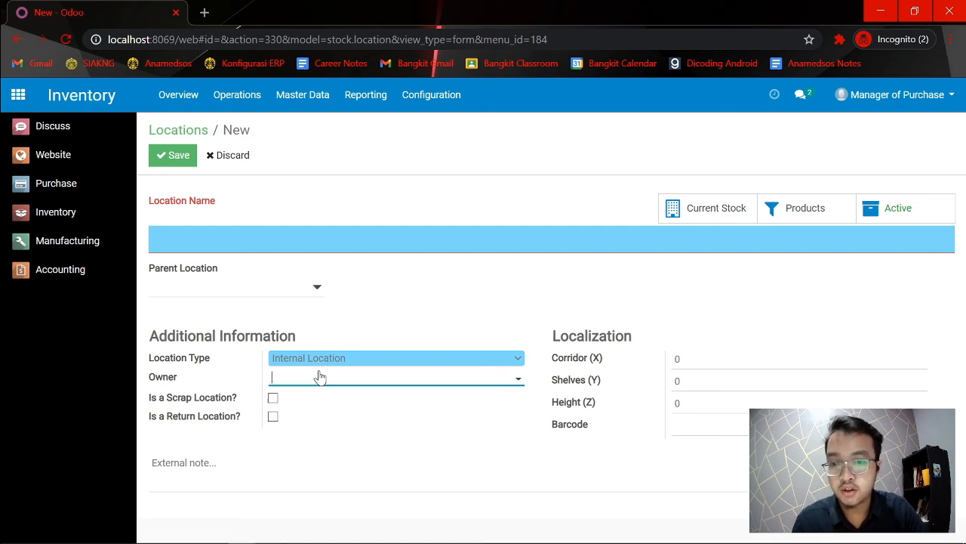
{"action": "left_click", "coordinate": [319, 378]}
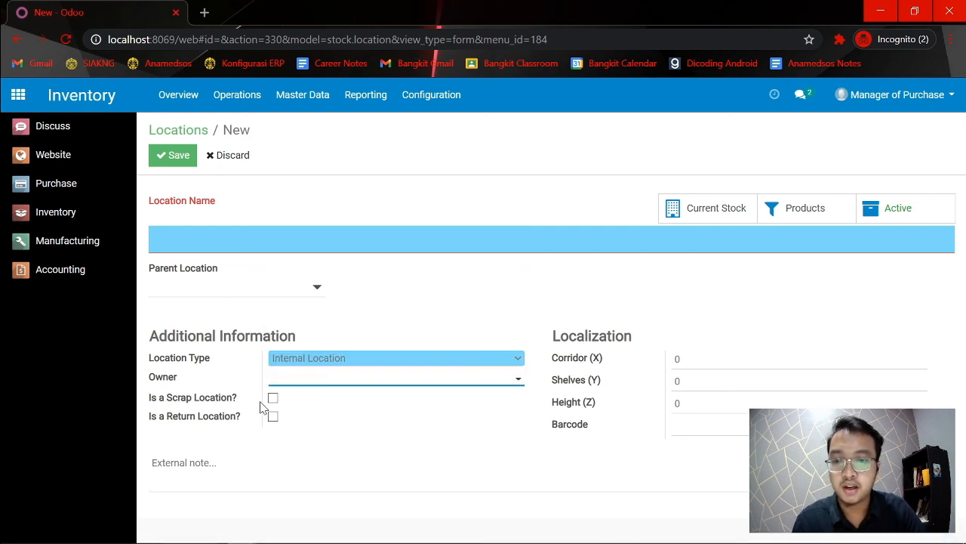
{"action": "left_click_drag", "start_coordinate": [683, 359], "coordinate": [667, 405]}
{"action": "left_click", "coordinate": [682, 403]}
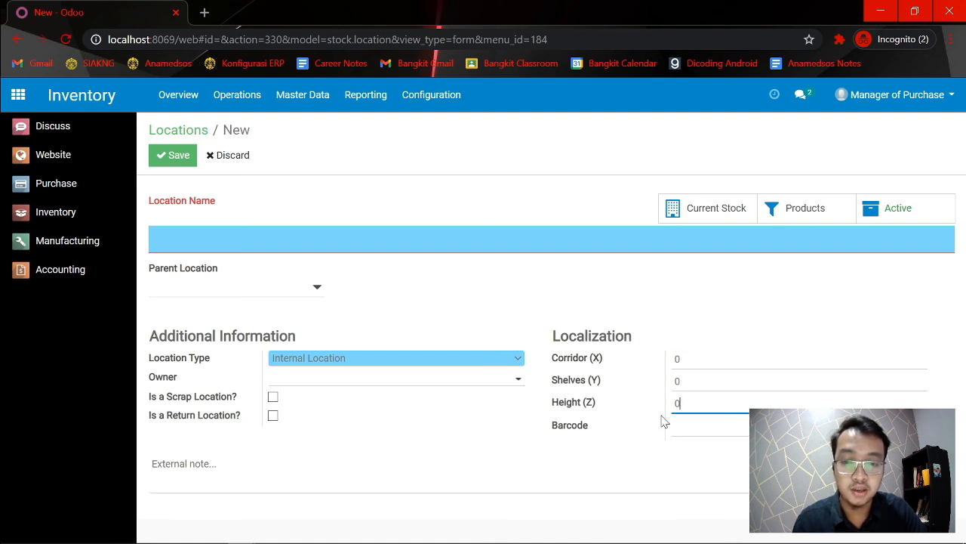
{"action": "left_click", "coordinate": [401, 359]}
{"action": "left_click", "coordinate": [401, 359]}
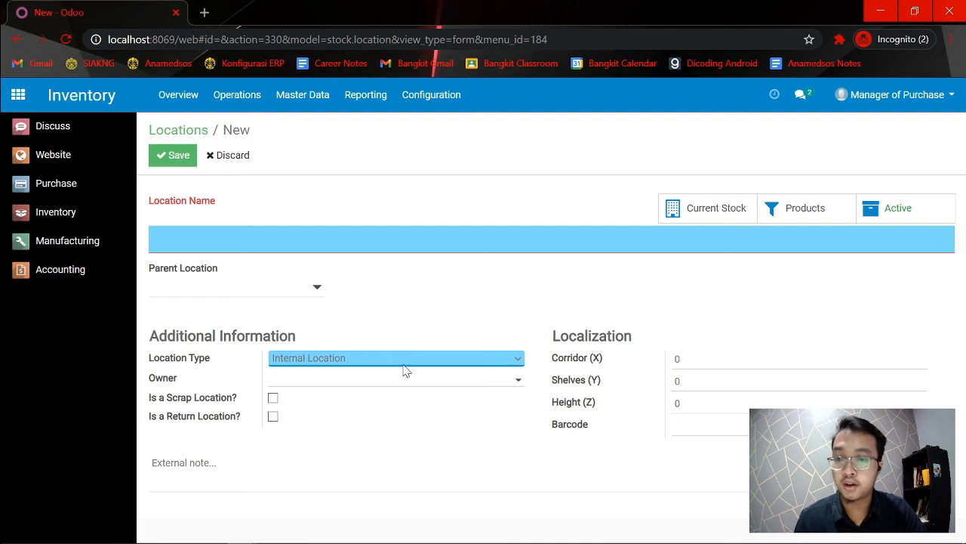